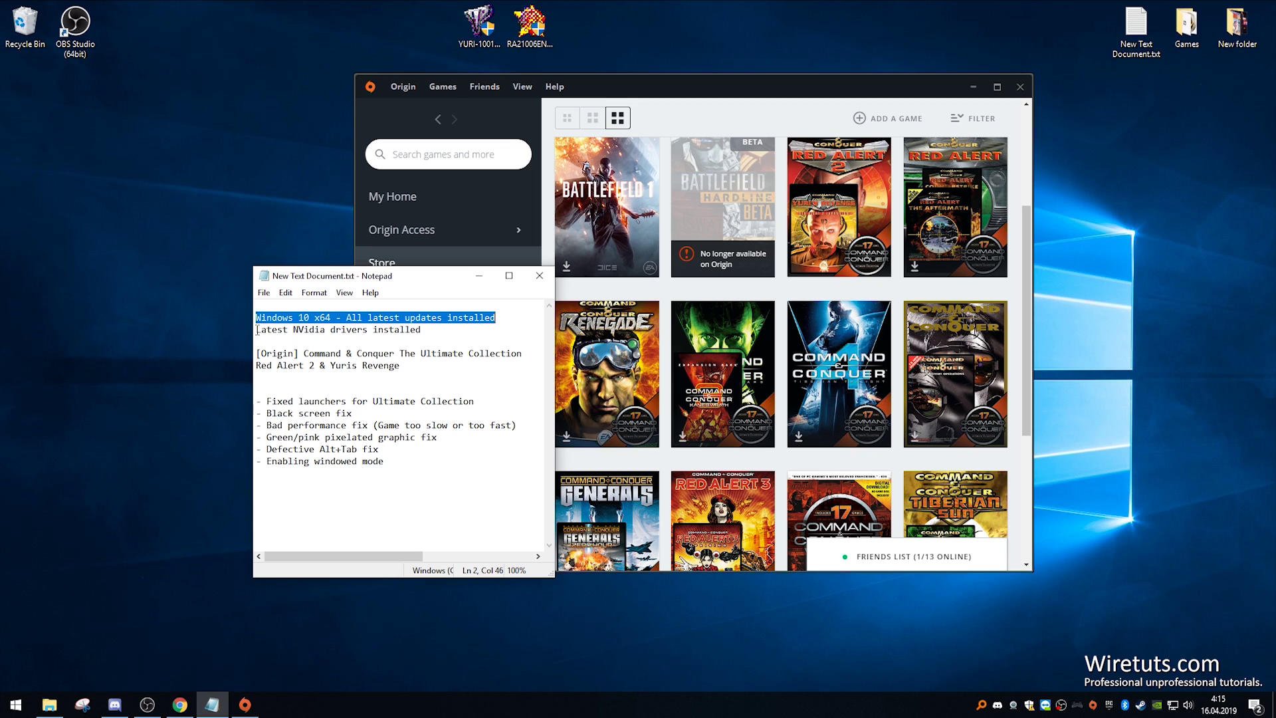
# Step: Review the system requirements and the list of Red Alert 2 and Yuri's Revenge fixes in New Text Document.txt
pyautogui.moveTo(257, 331); pyautogui.dragTo(461, 327)
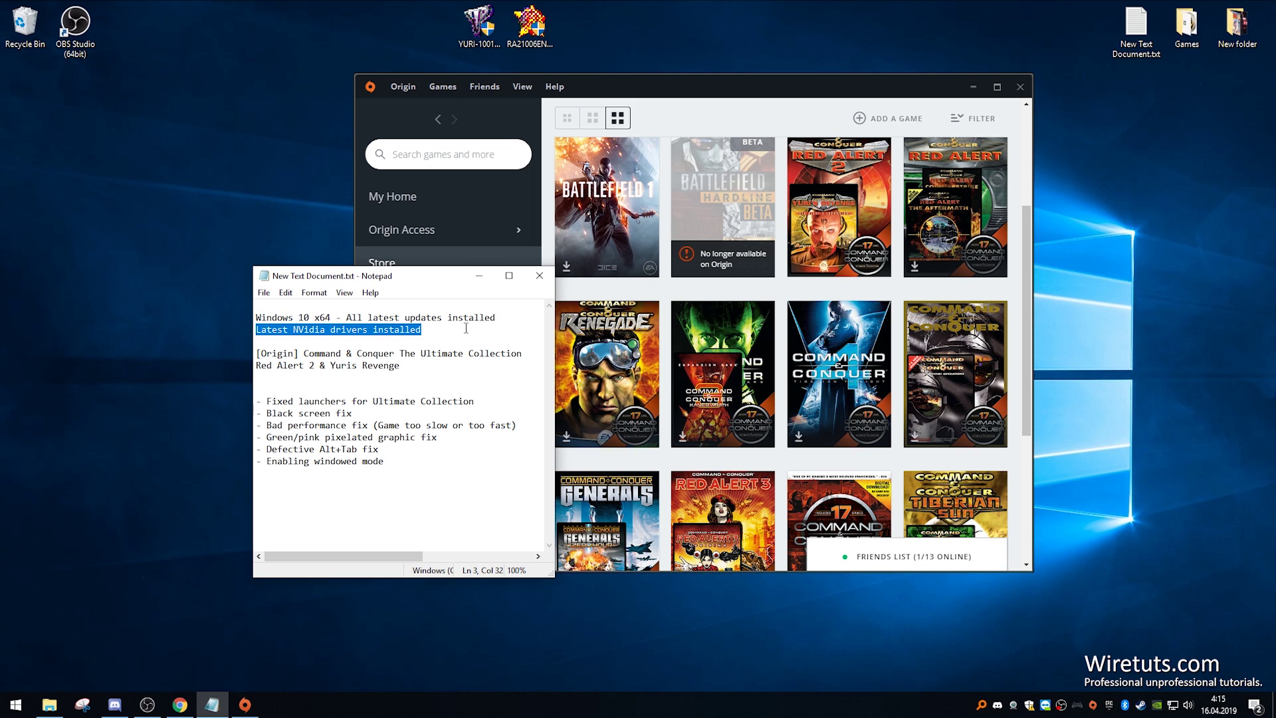
pyautogui.click(466, 329)
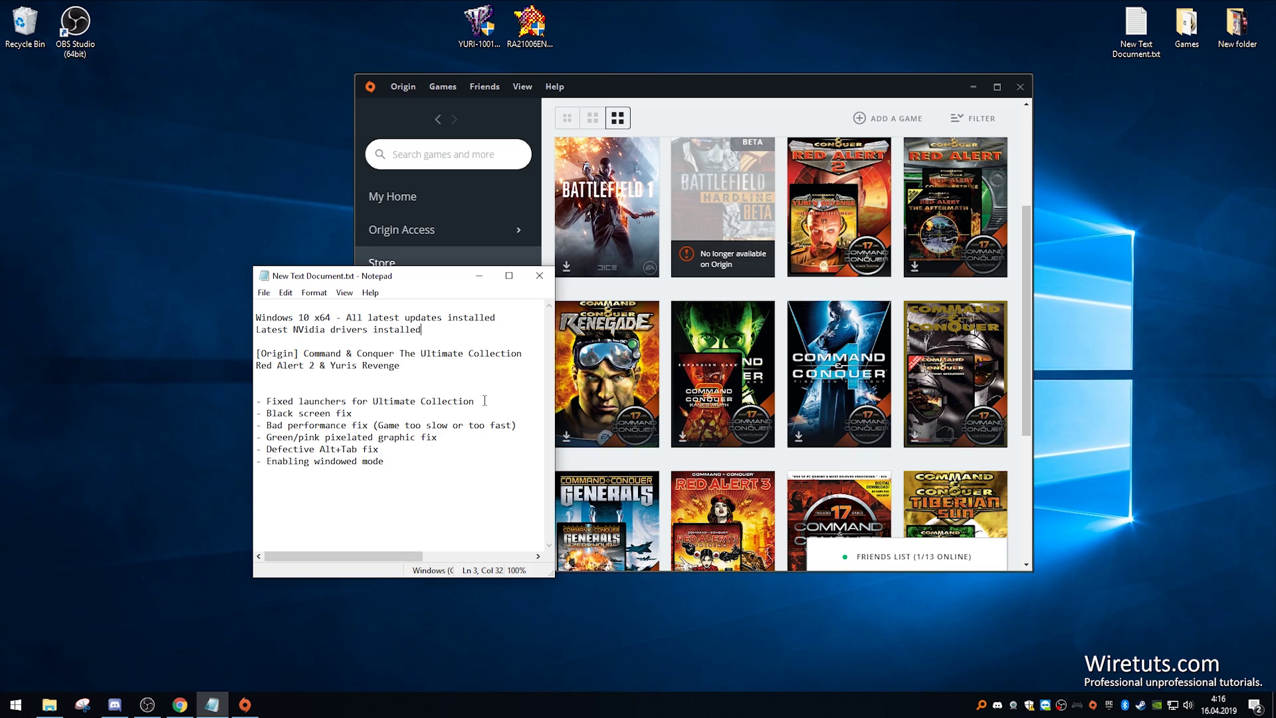
pyautogui.moveTo(267, 414); pyautogui.dragTo(331, 413)
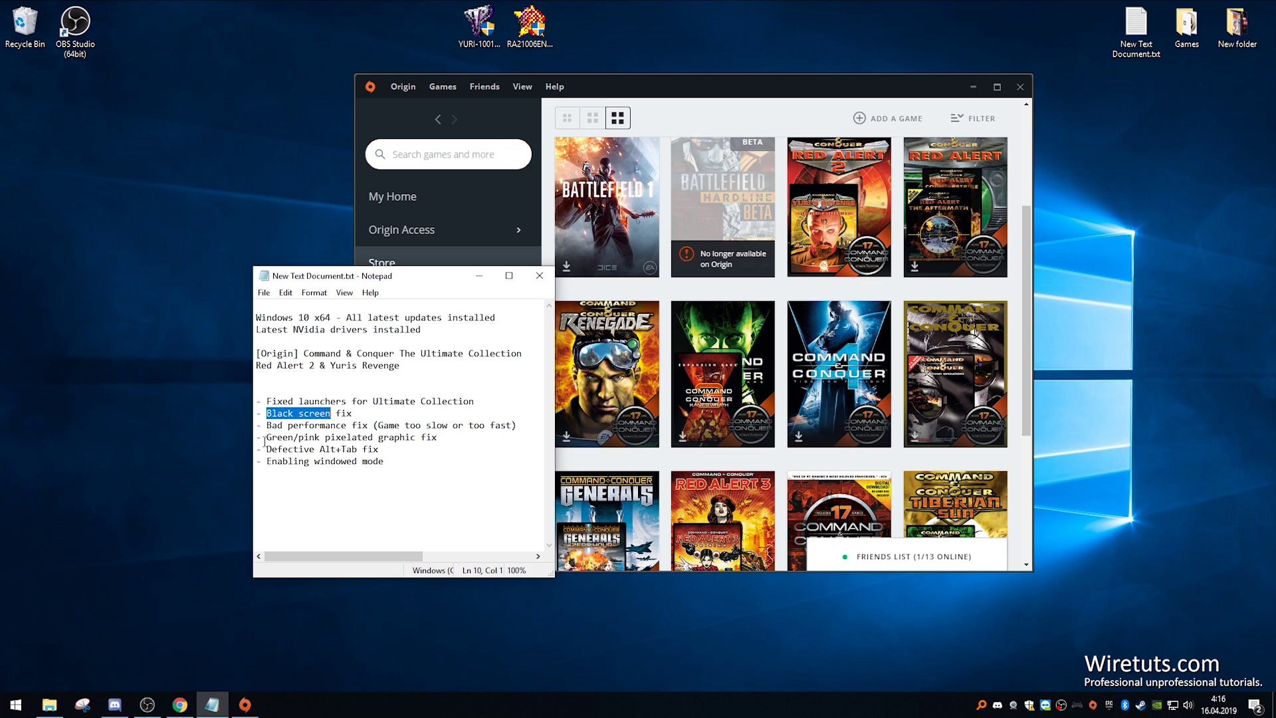
pyautogui.moveTo(266, 437); pyautogui.dragTo(377, 437)
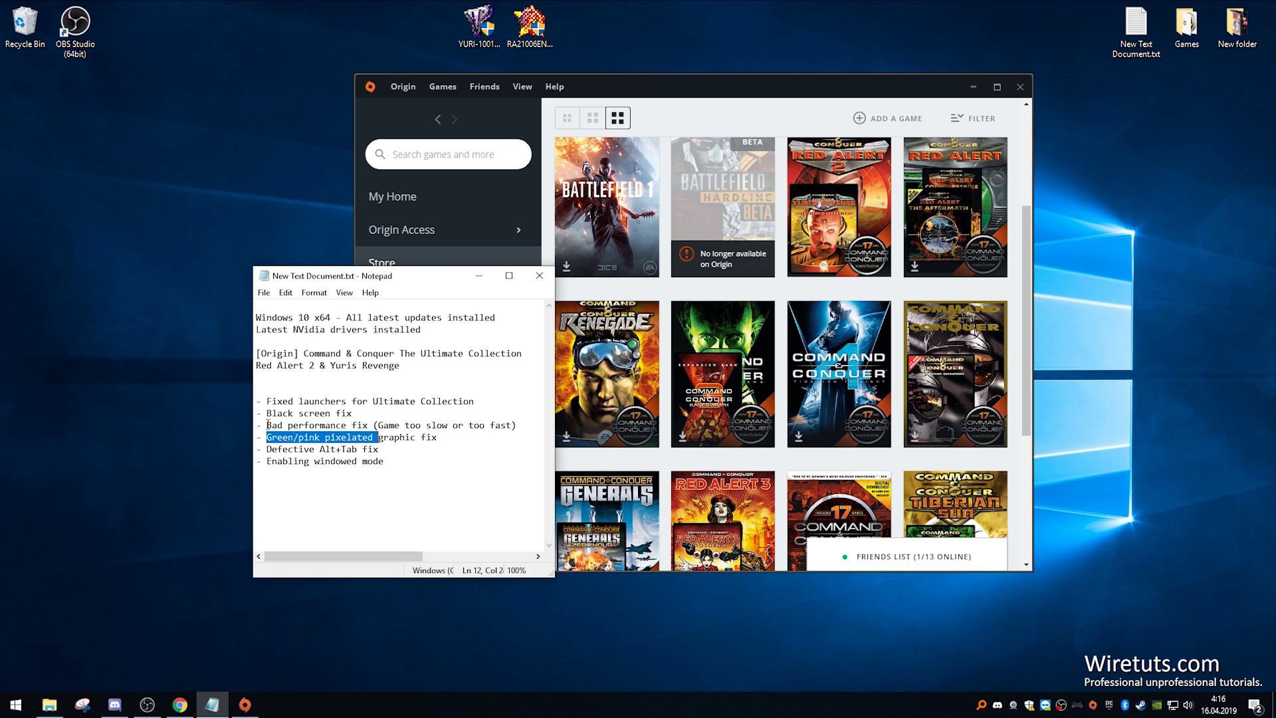
pyautogui.moveTo(268, 425); pyautogui.dragTo(363, 425)
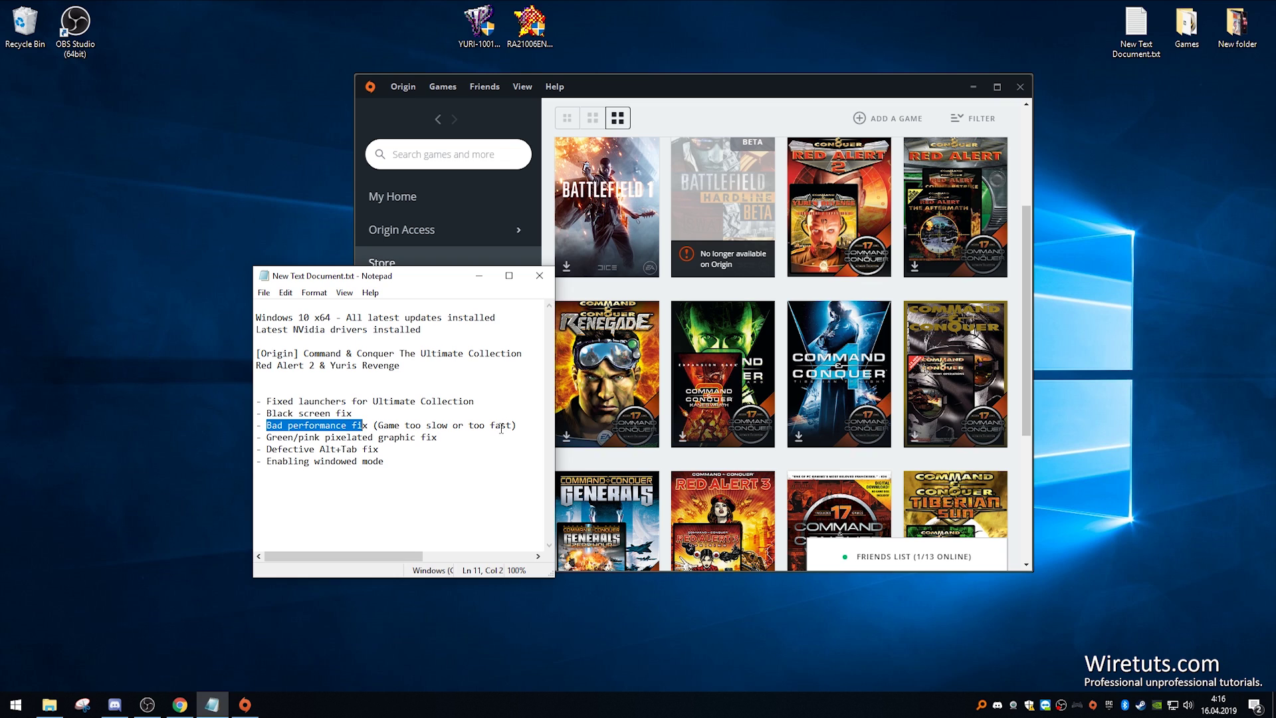
pyautogui.click(495, 463)
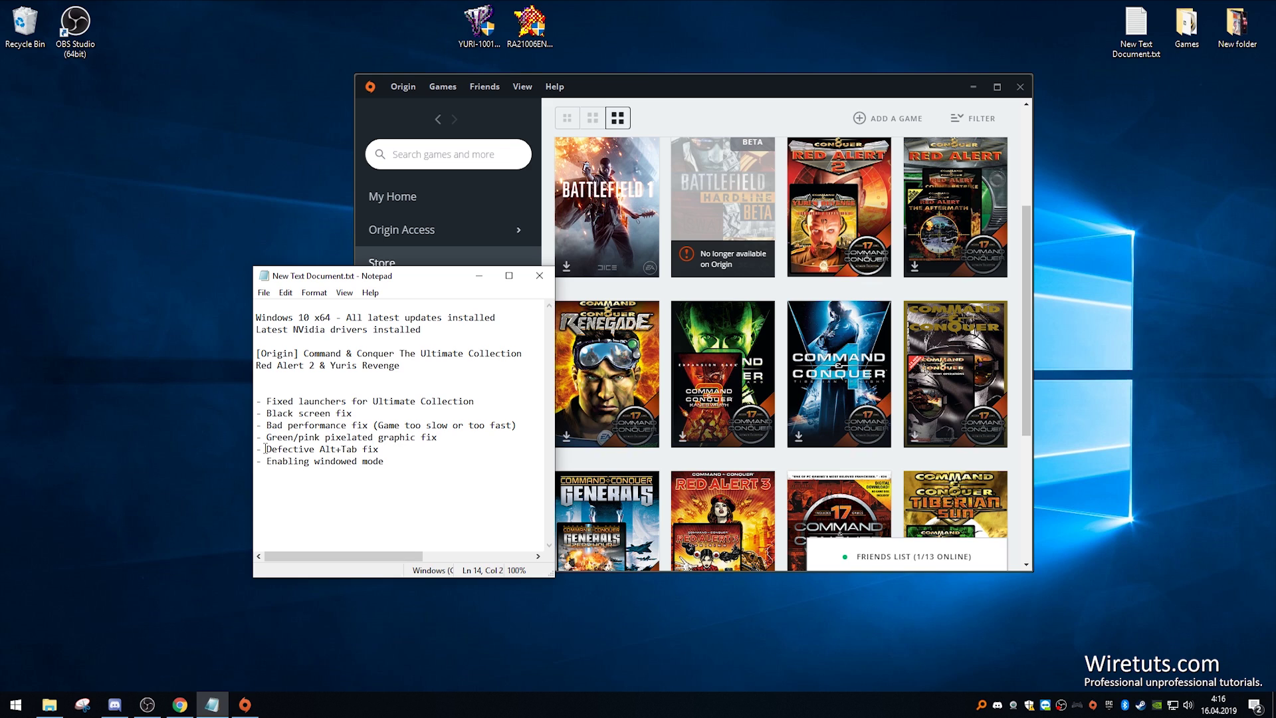
pyautogui.moveTo(257, 449)
pyautogui.mouseDown()
pyautogui.moveTo(380, 449)
pyautogui.moveTo(362, 438)
pyautogui.moveTo(260, 447)
pyautogui.mouseUp()
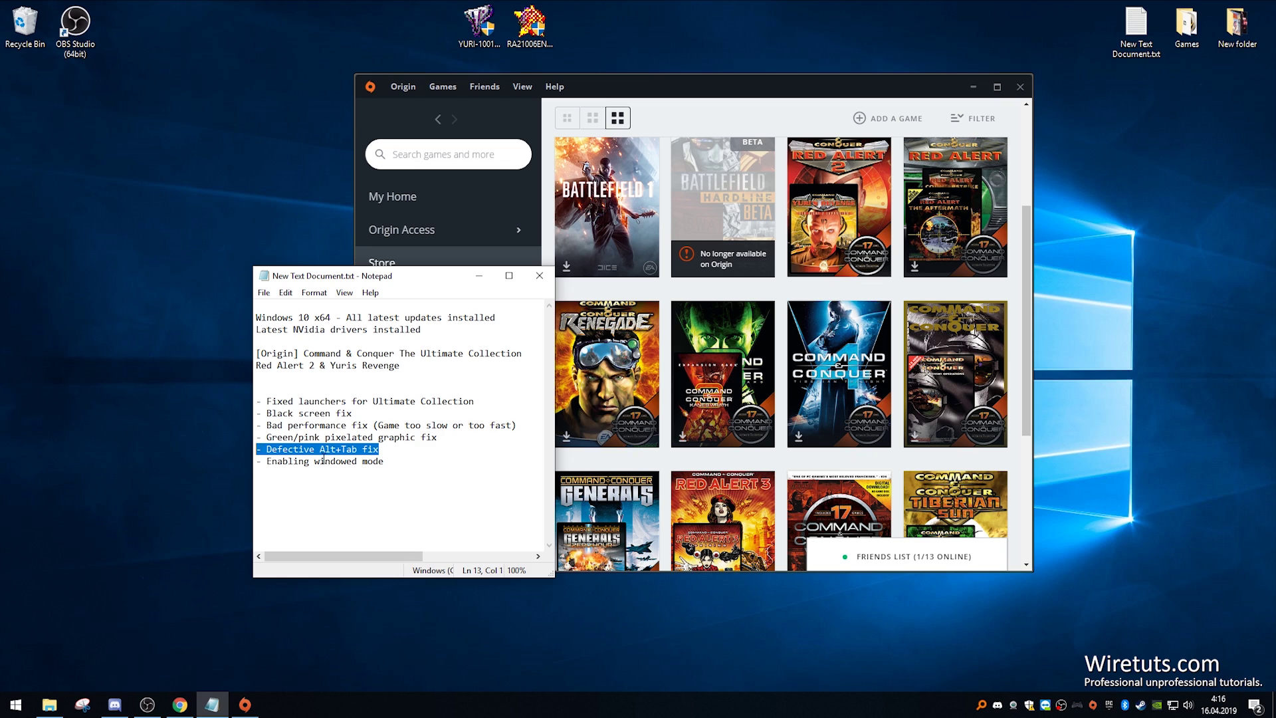
pyautogui.click(388, 449)
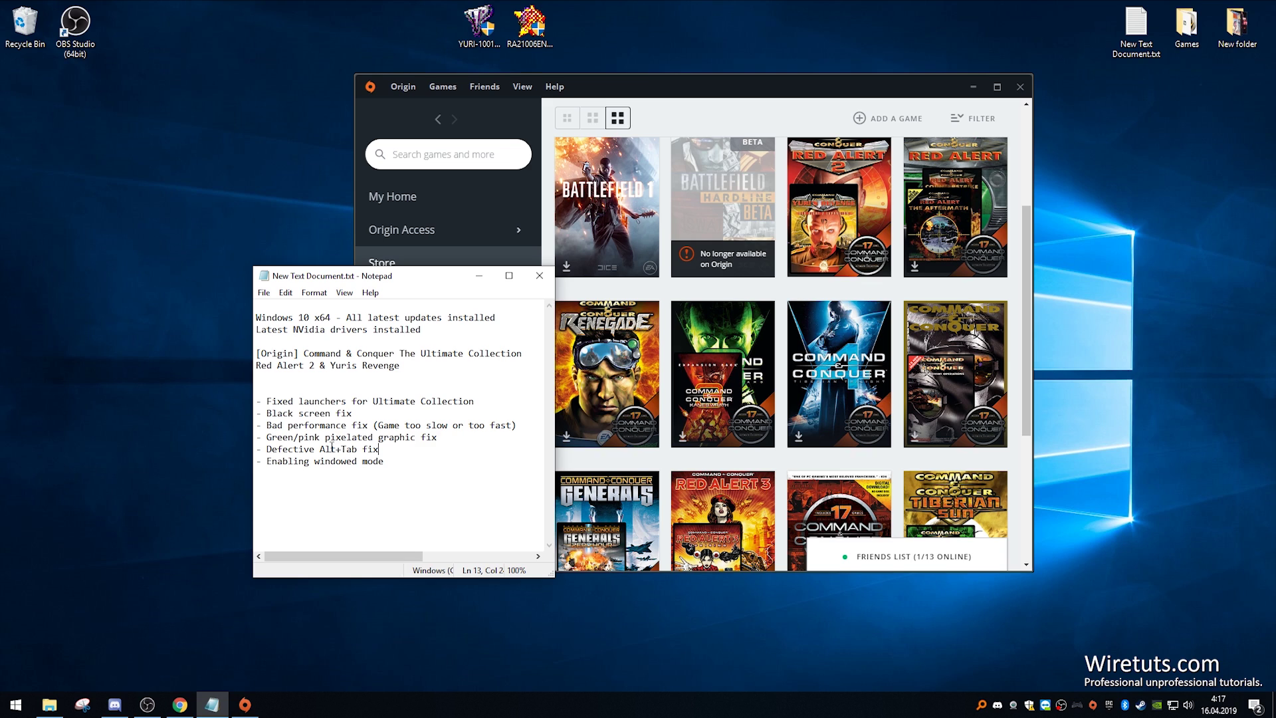
pyautogui.doubleClick(276, 413)
pyautogui.click(369, 414)
pyautogui.moveTo(369, 415); pyautogui.dragTo(256, 414)
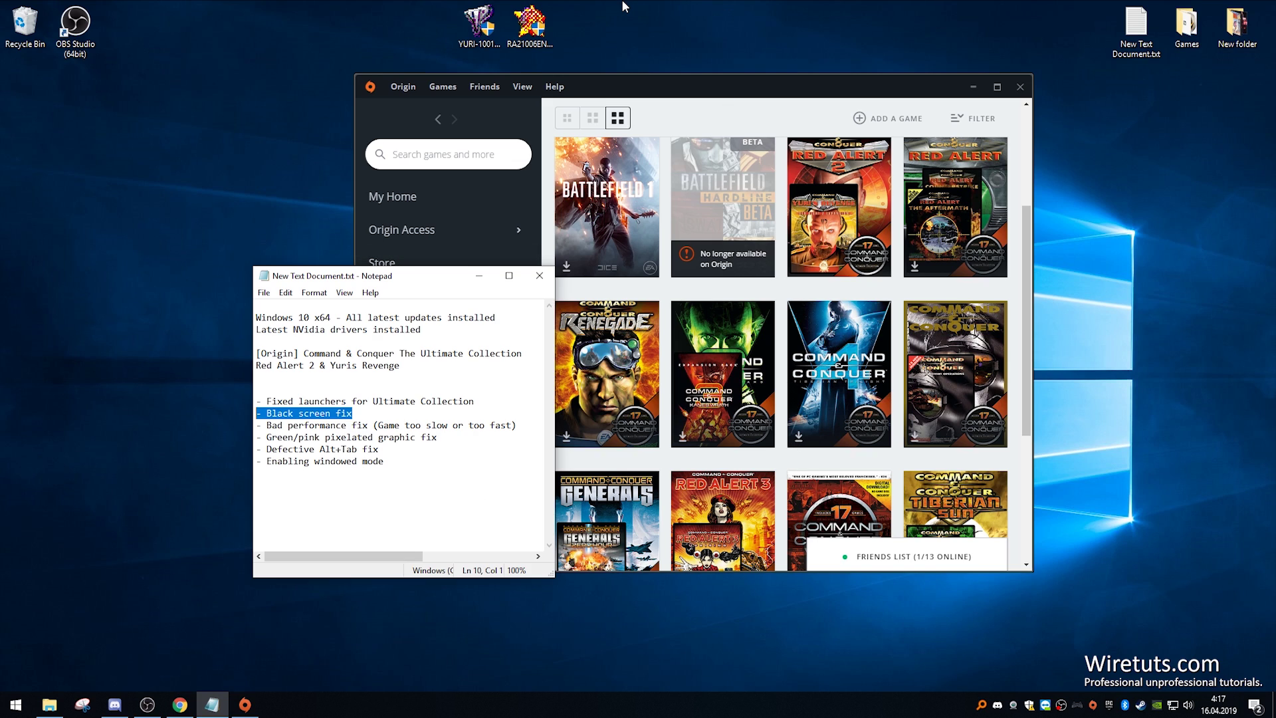
pyautogui.moveTo(475, 401); pyautogui.dragTo(240, 399)
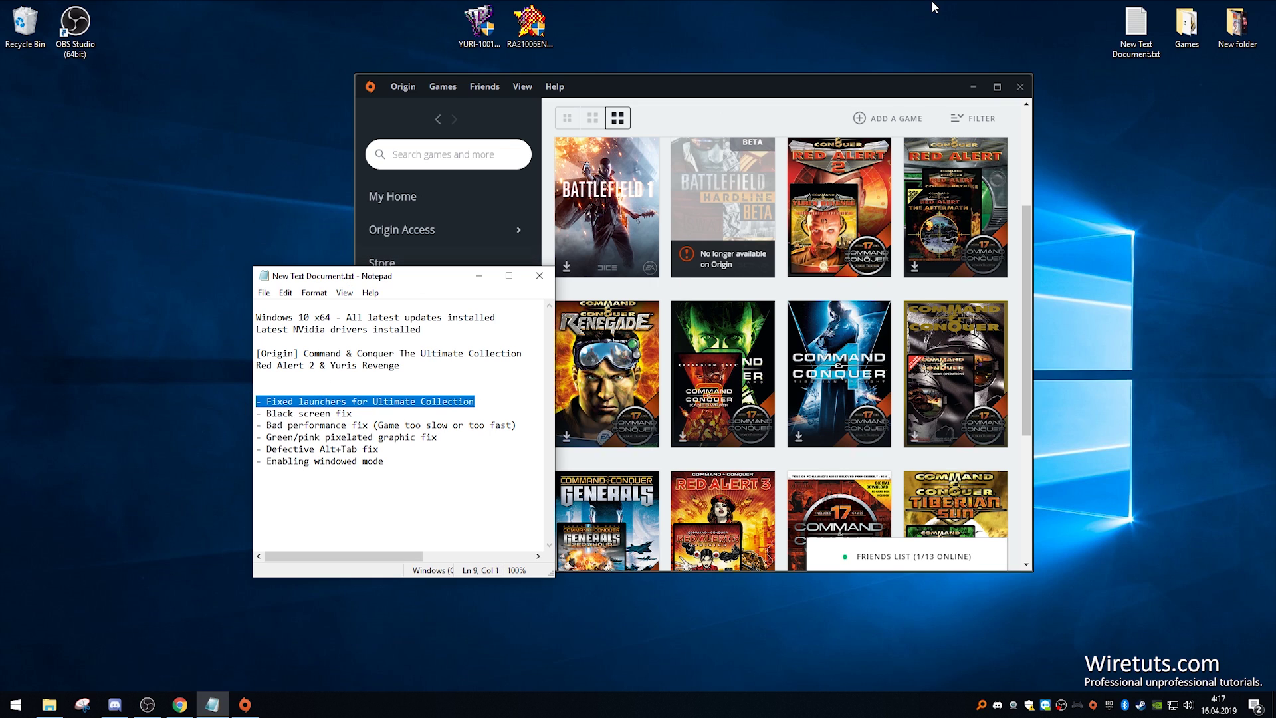
# Step: Minimise the Origin and notes windows and bring up the wiretuts.com Red Alert 2 tutorial page in the browser
pyautogui.click(974, 89)
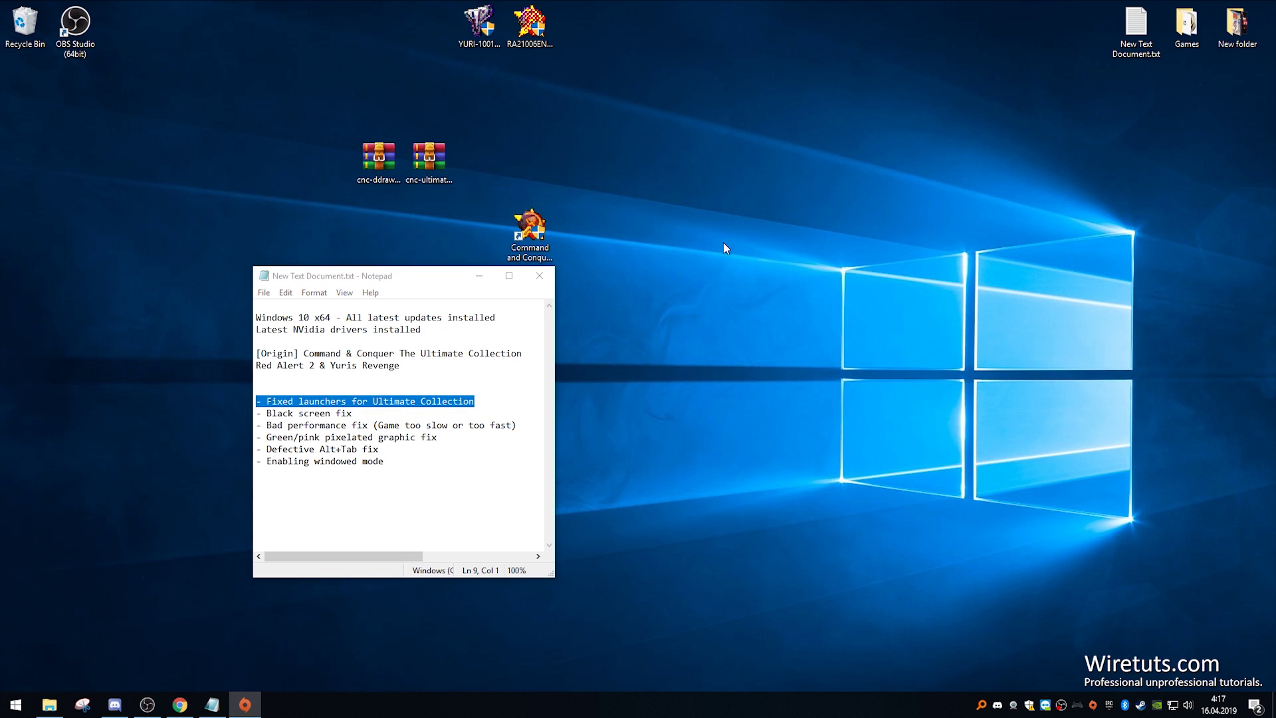
pyautogui.click(478, 275)
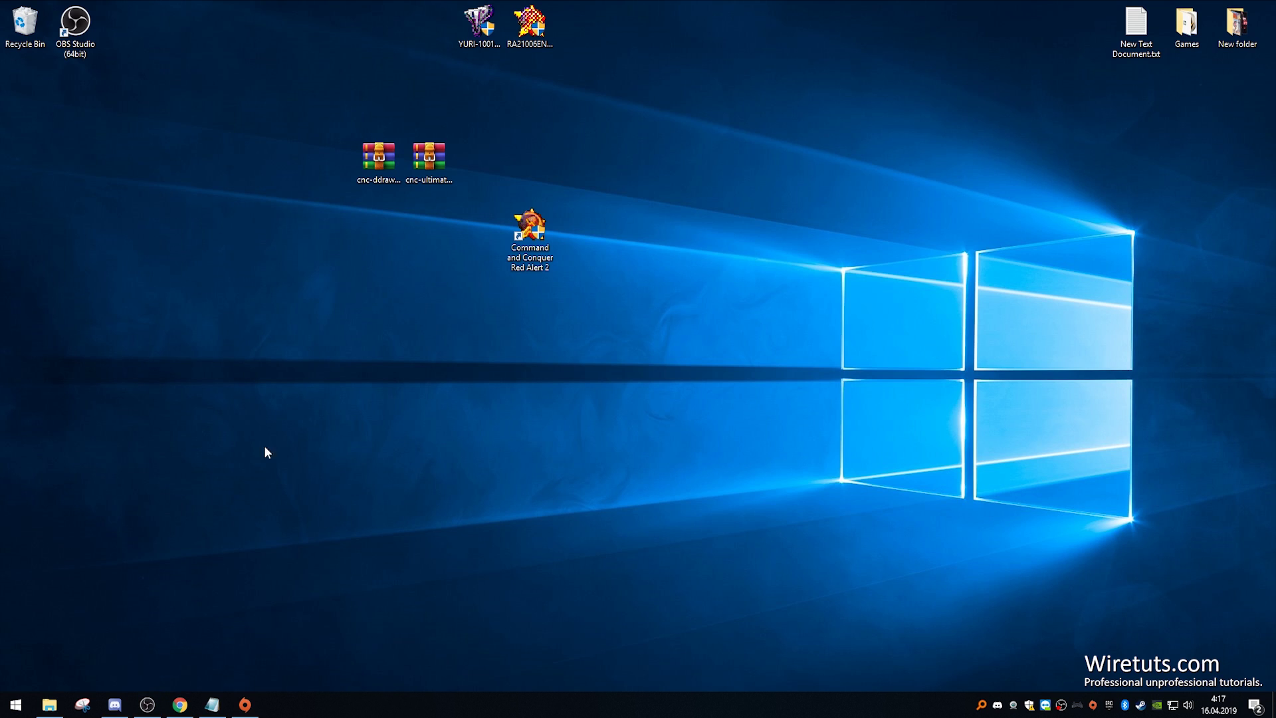
pyautogui.click(180, 704)
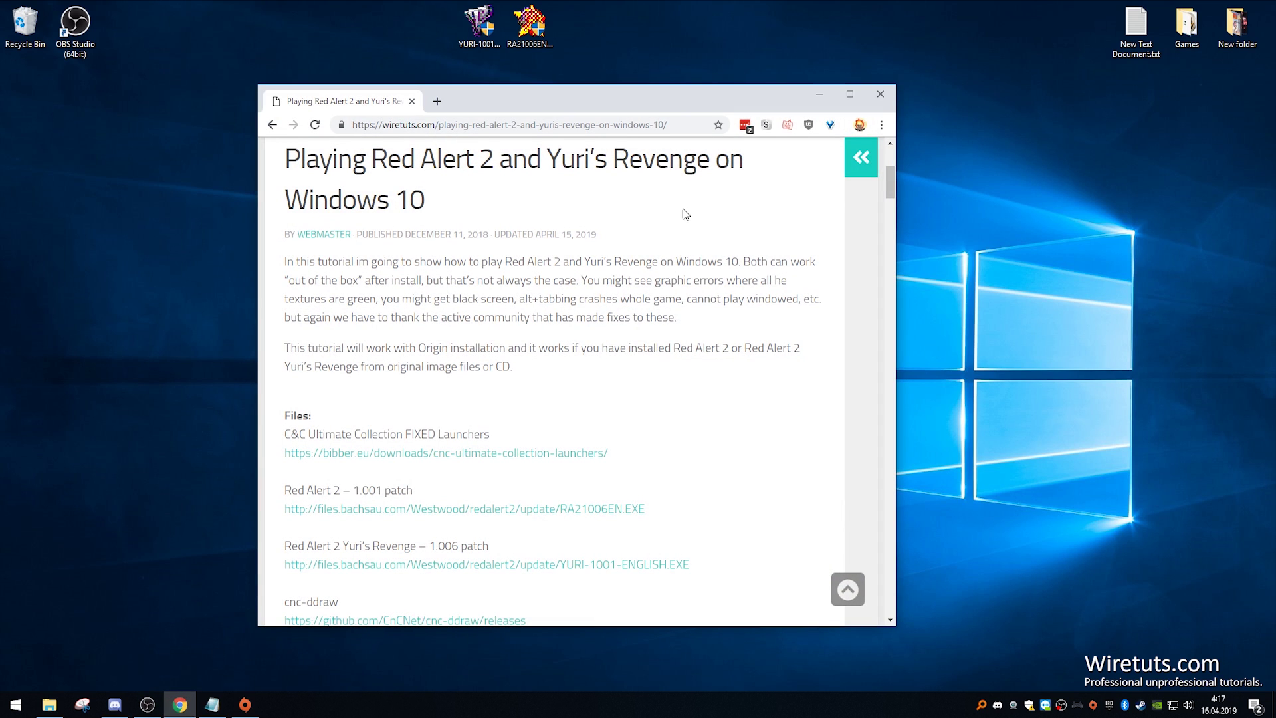
pyautogui.click(684, 127)
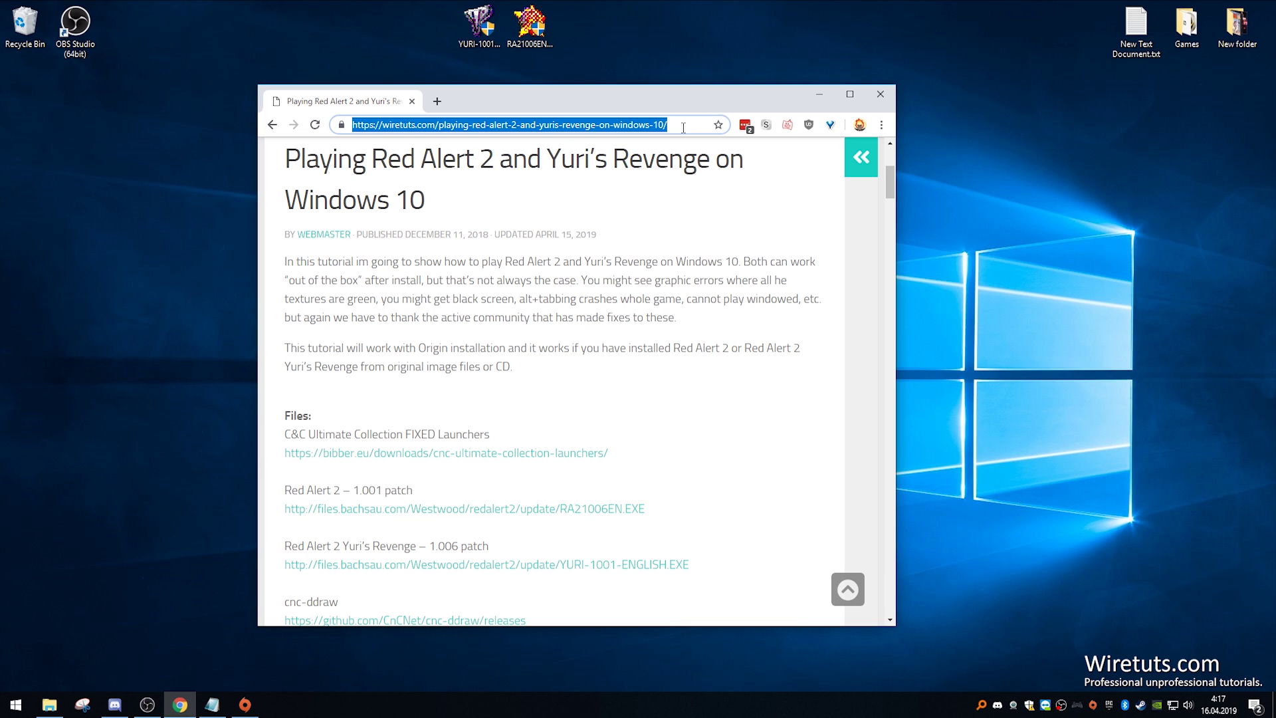
pyautogui.click(644, 278)
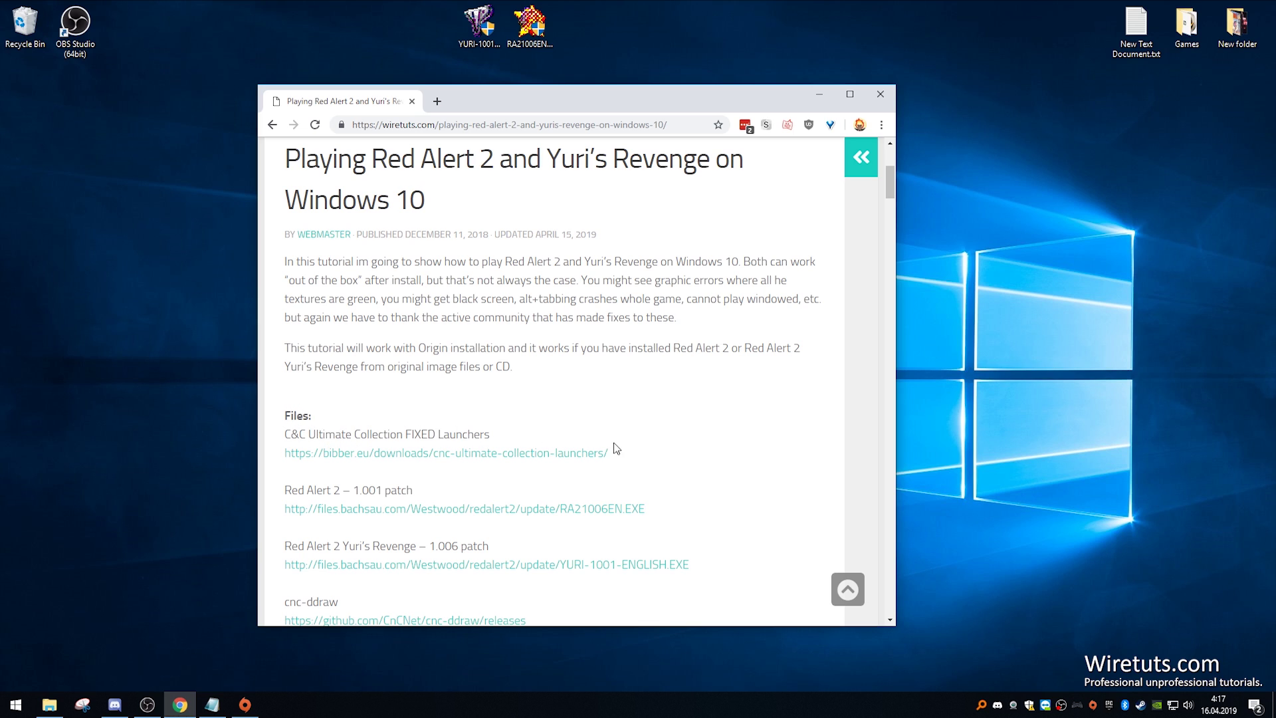
# Step: Open the C&C Ultimate Collection FIXED Launchers link from the tutorial and read the description on its download page
pyautogui.click(587, 456)
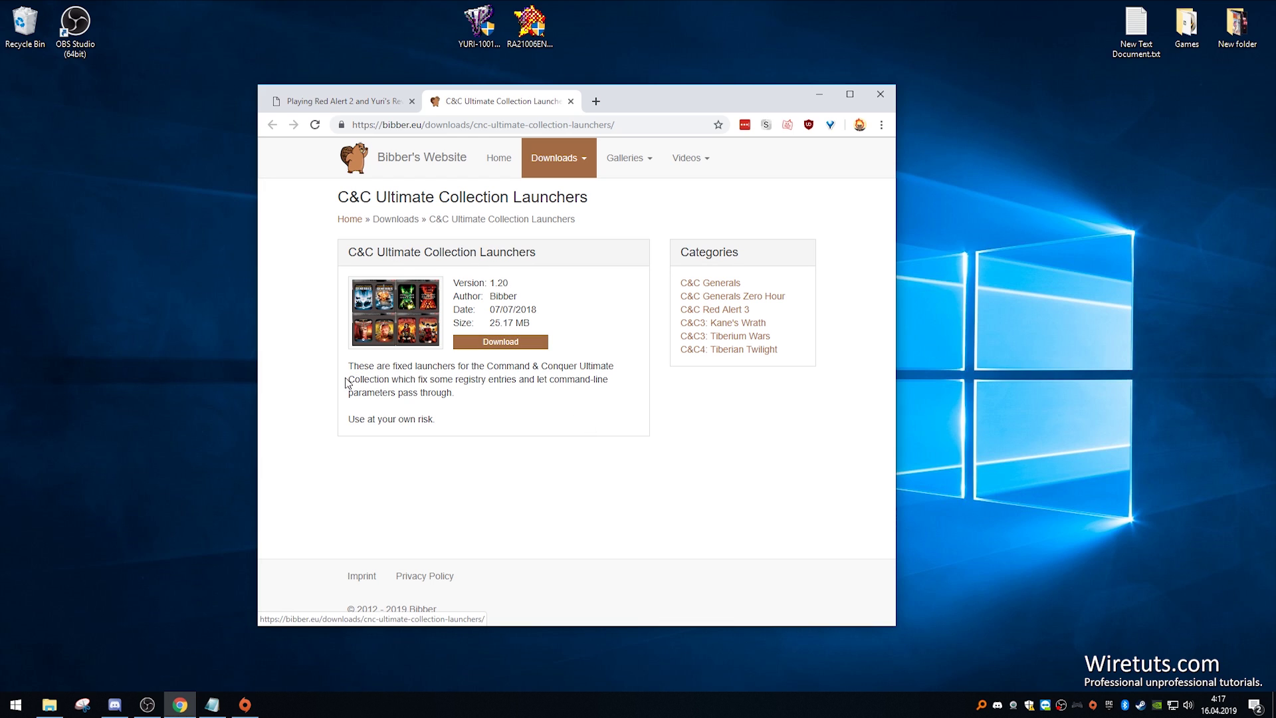
pyautogui.moveTo(348, 366); pyautogui.dragTo(475, 421)
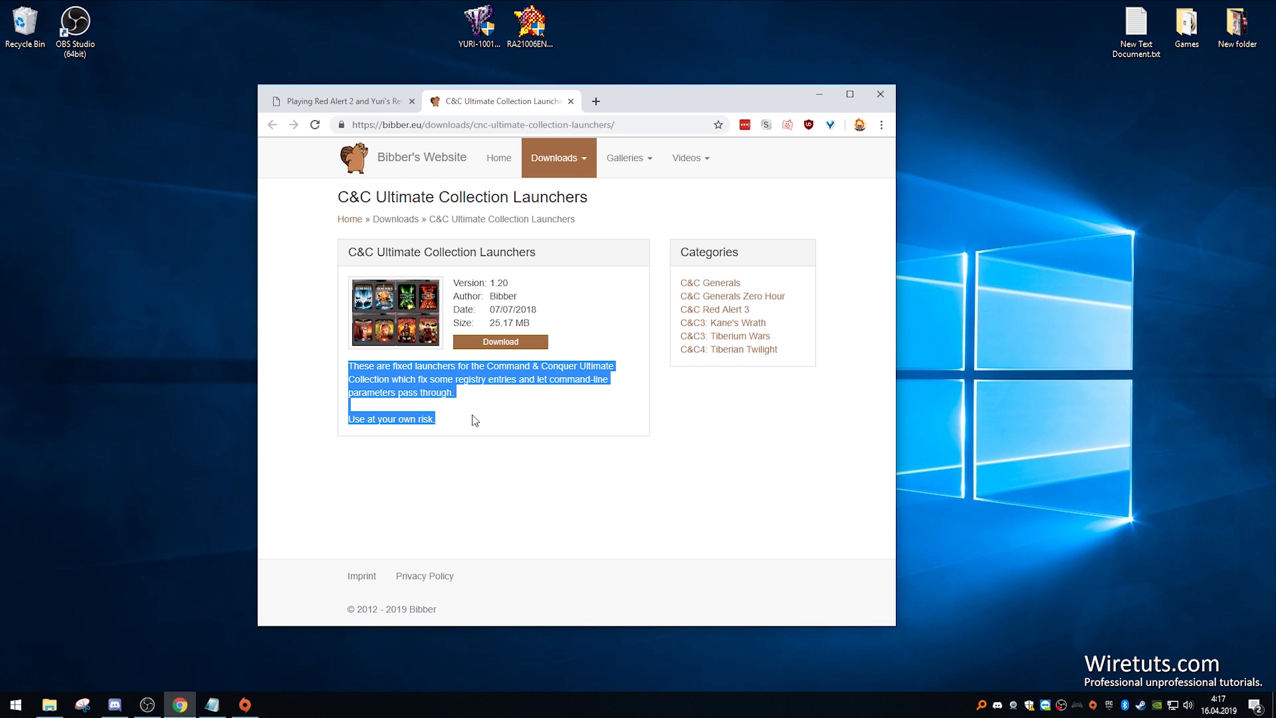
pyautogui.click(480, 422)
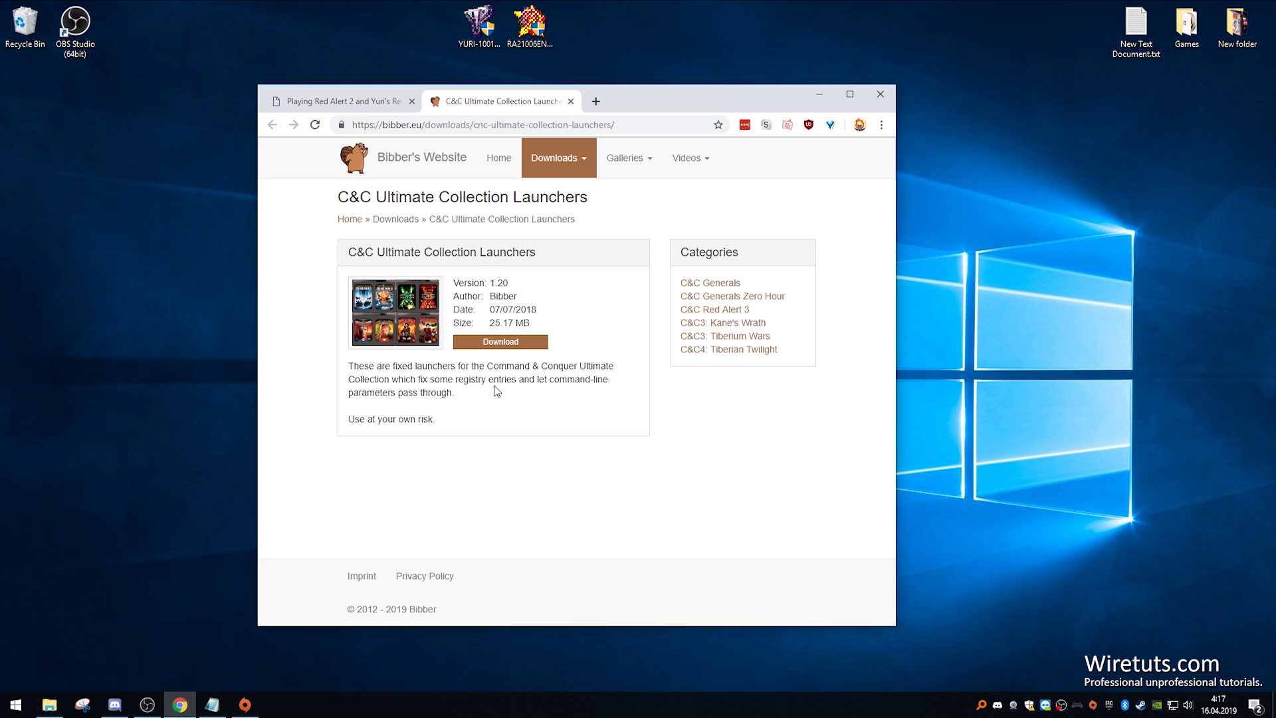
pyautogui.moveTo(507, 390); pyautogui.dragTo(348, 365)
pyautogui.click(359, 369)
# Step: Extract the cnc-ultimate-collection-launchers archive on the desktop into its own folder and place that folder below the archive
pyautogui.click(822, 98)
pyautogui.moveTo(440, 170); pyautogui.dragTo(377, 241)
pyautogui.rightClick(378, 241)
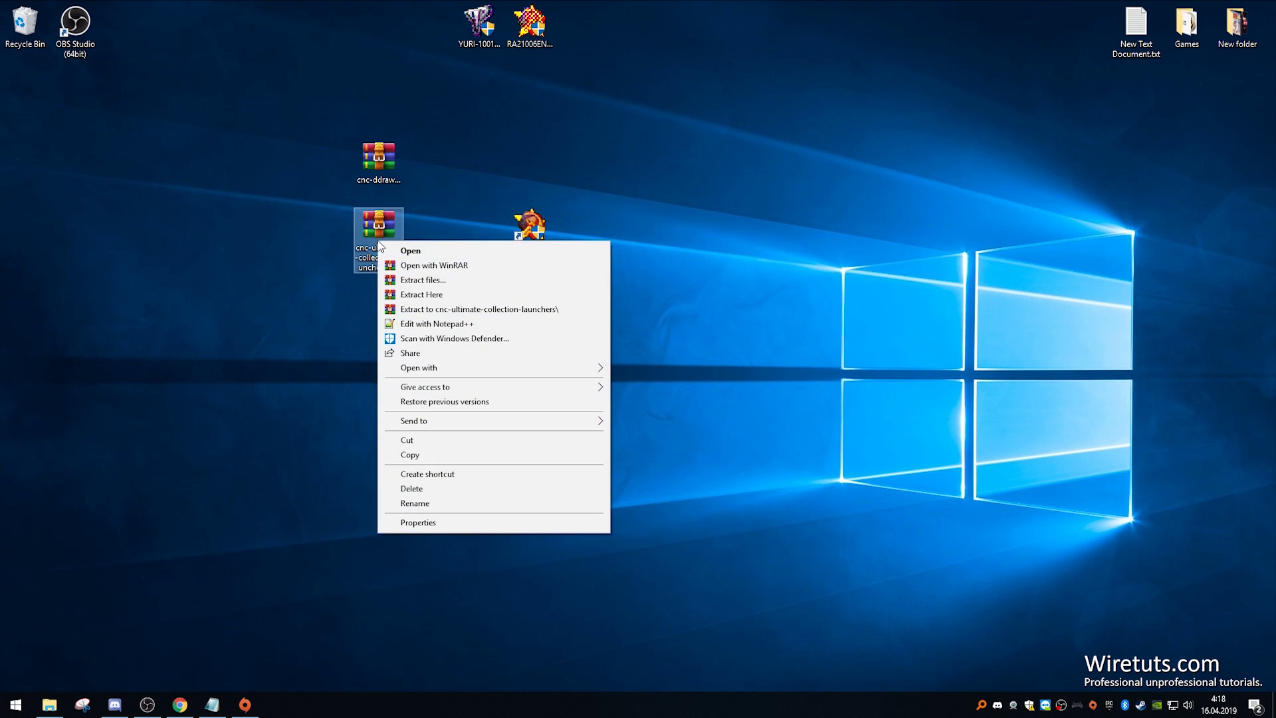
pyautogui.click(548, 309)
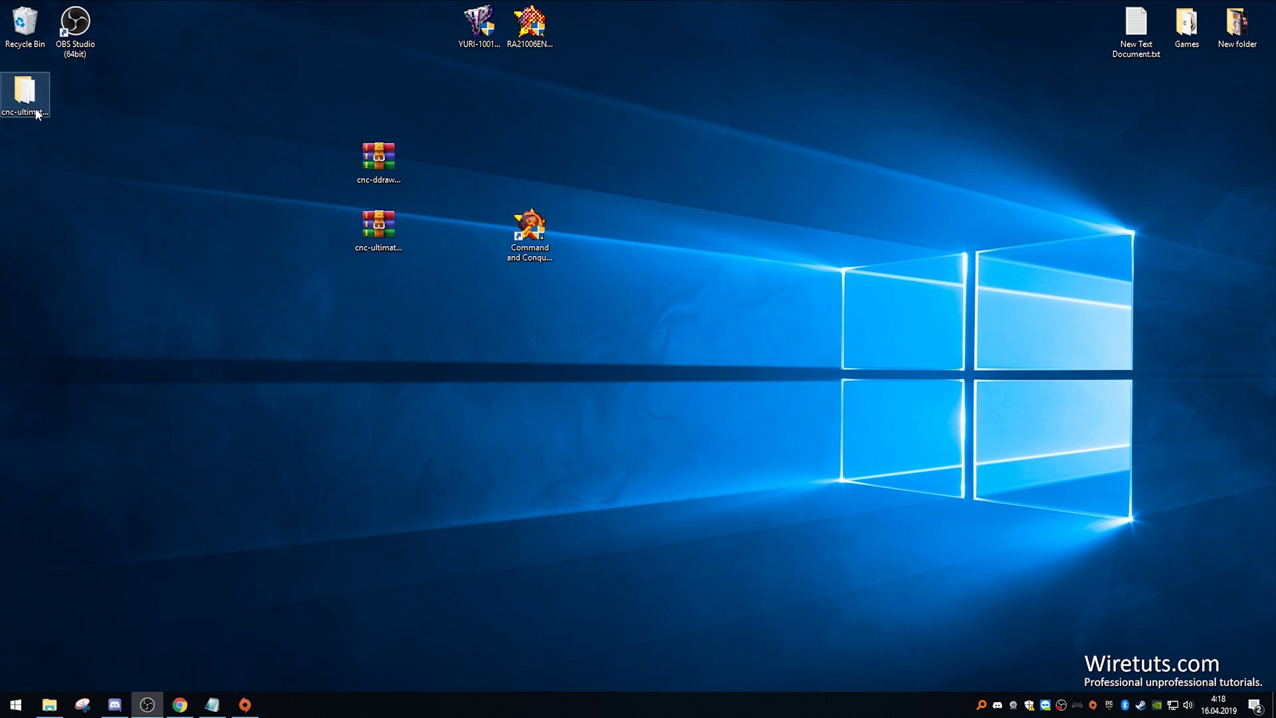
pyautogui.moveTo(27, 113); pyautogui.dragTo(382, 321)
# Step: Run the C&C Ultimate Collection Launchers setup from the extracted folder and install the fixed launchers for Red Alert 2 and Yuri's Revenge
pyautogui.doubleClick(382, 321)
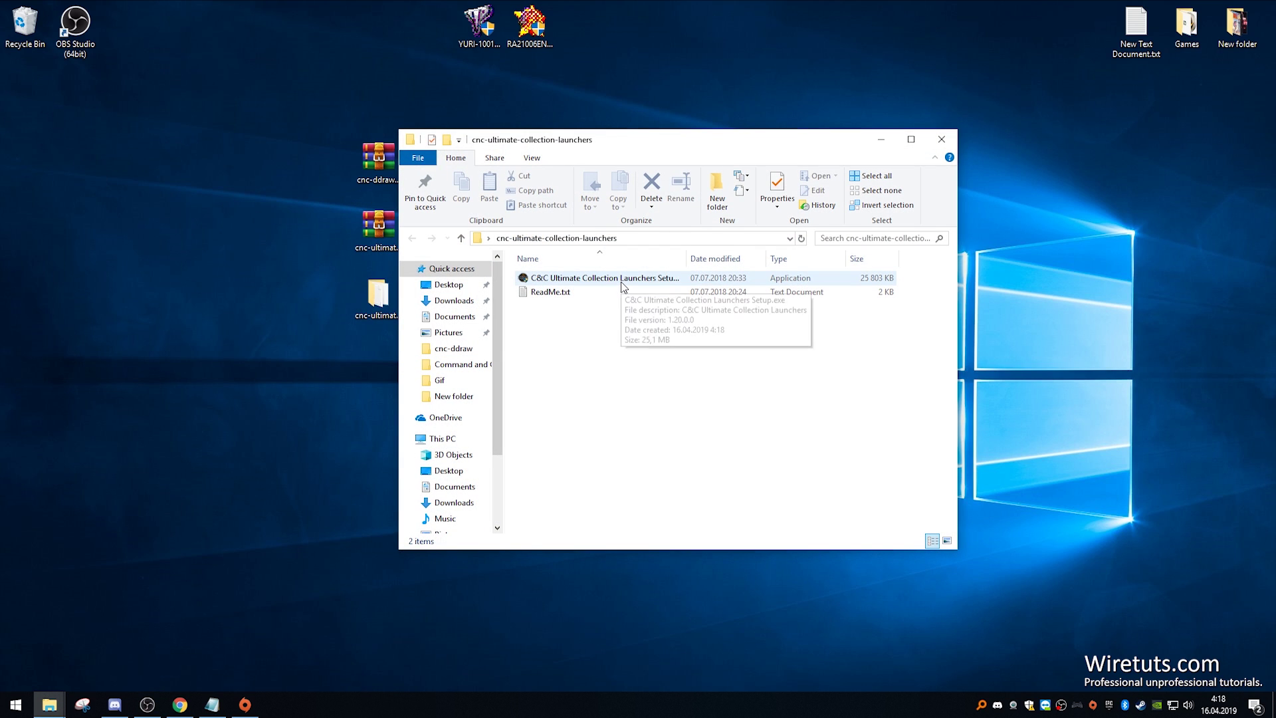
pyautogui.doubleClick(623, 280)
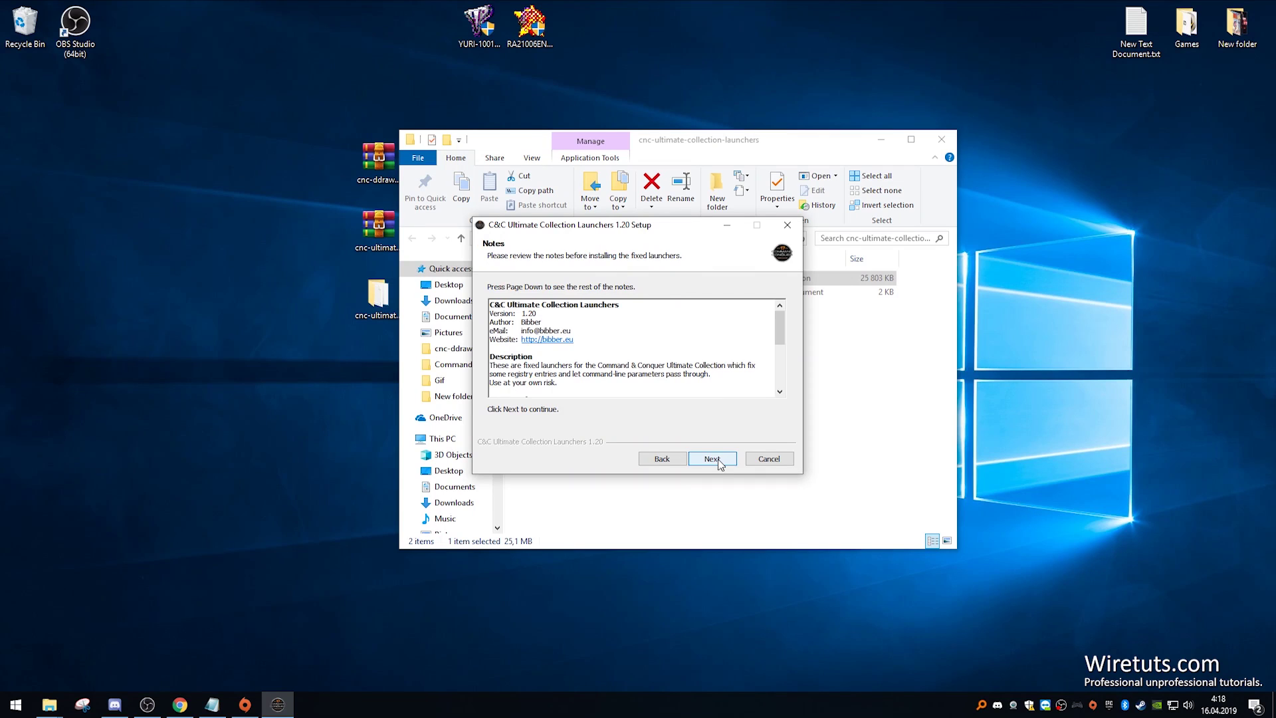
pyautogui.click(712, 458)
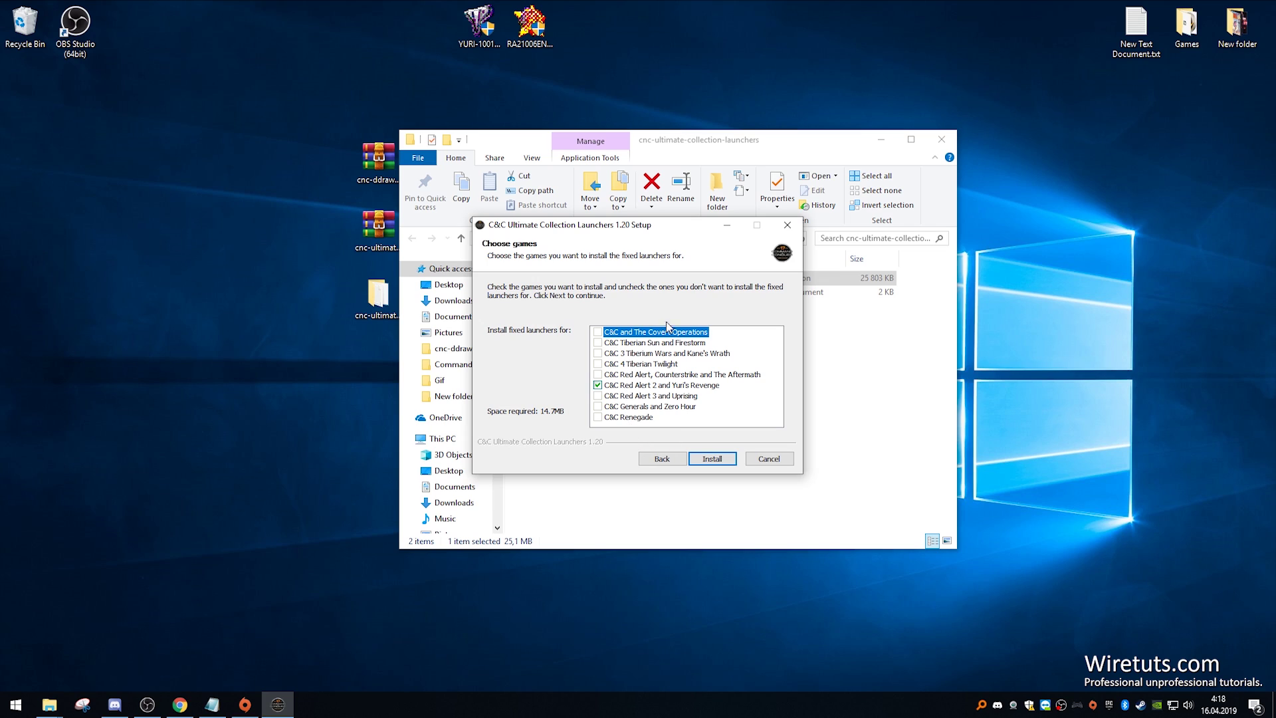
pyautogui.click(712, 458)
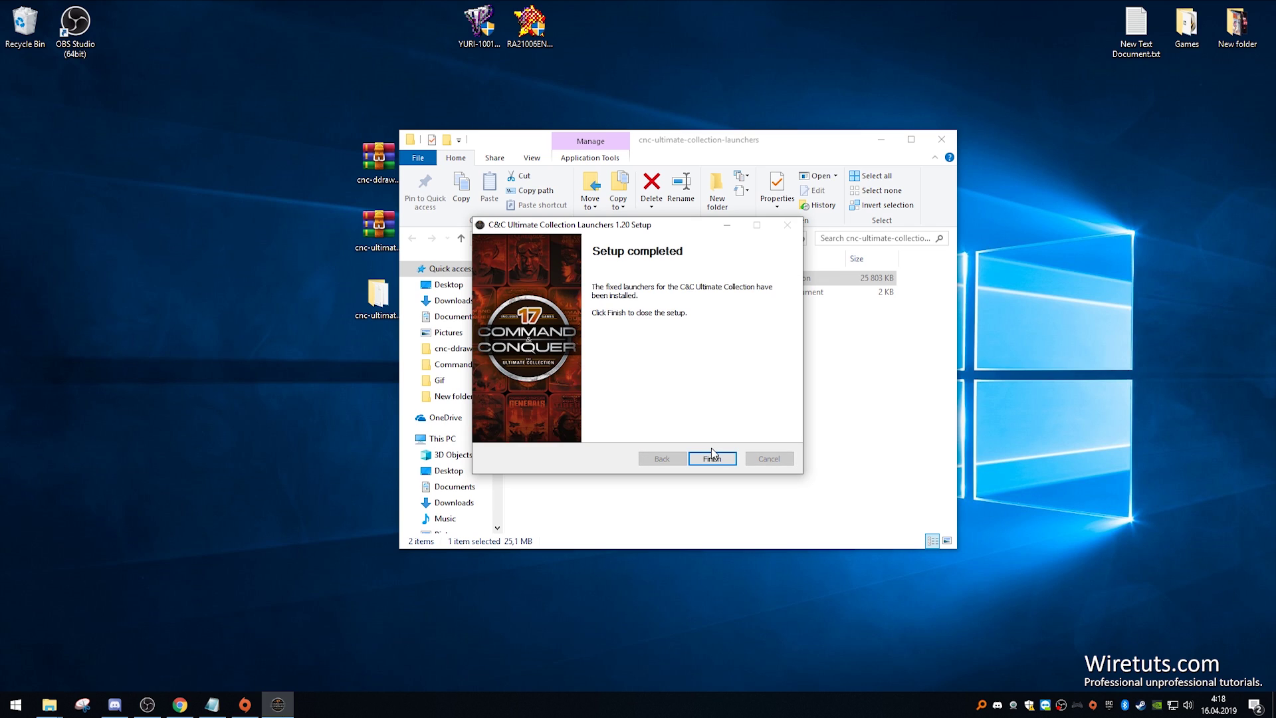
pyautogui.click(712, 456)
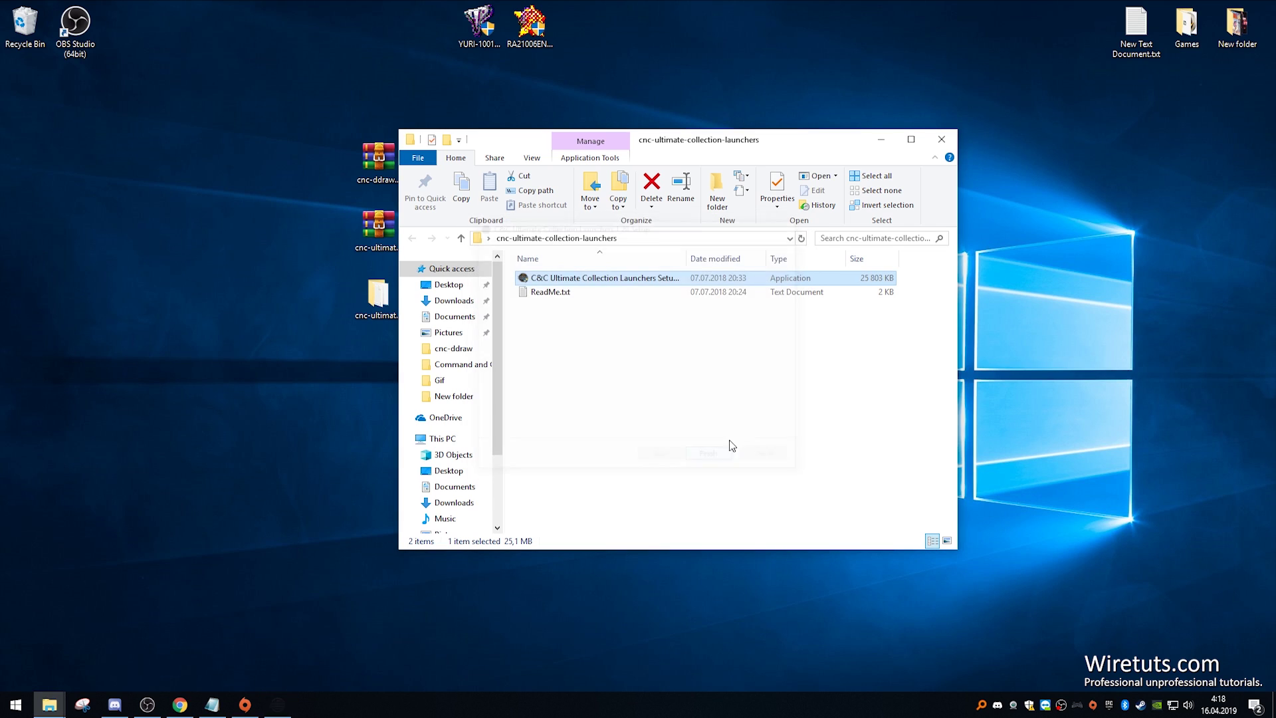
pyautogui.click(942, 140)
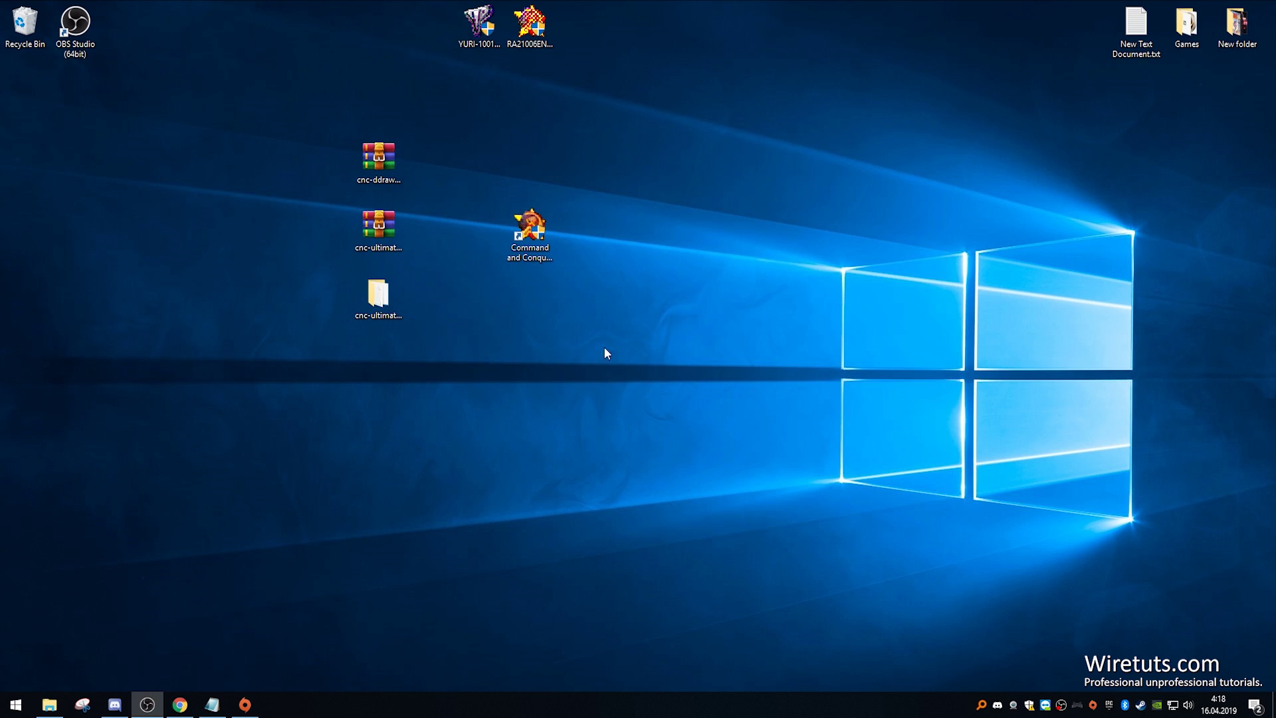
# Step: Mark the "Fixed launchers for Ultimate Collection" line in the notes with a V and minimise the notes
pyautogui.click(212, 704)
pyautogui.press('End')
pyautogui.write('V')
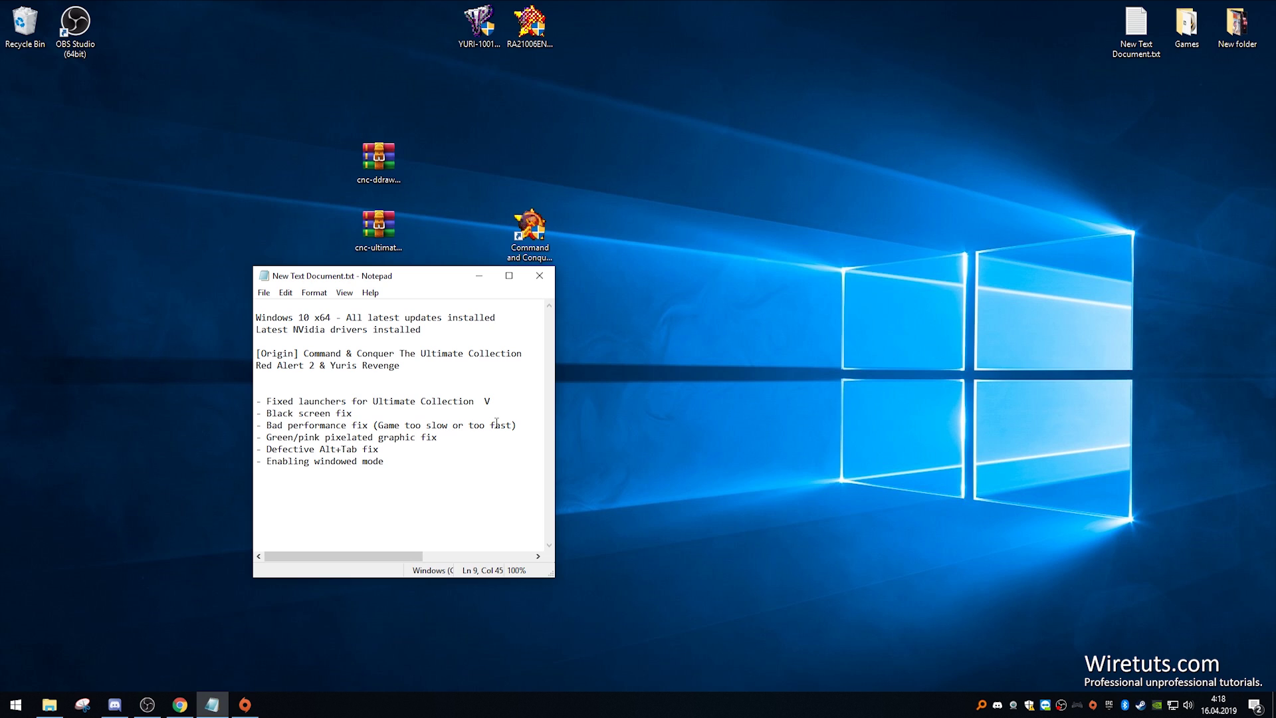
pyautogui.click(479, 277)
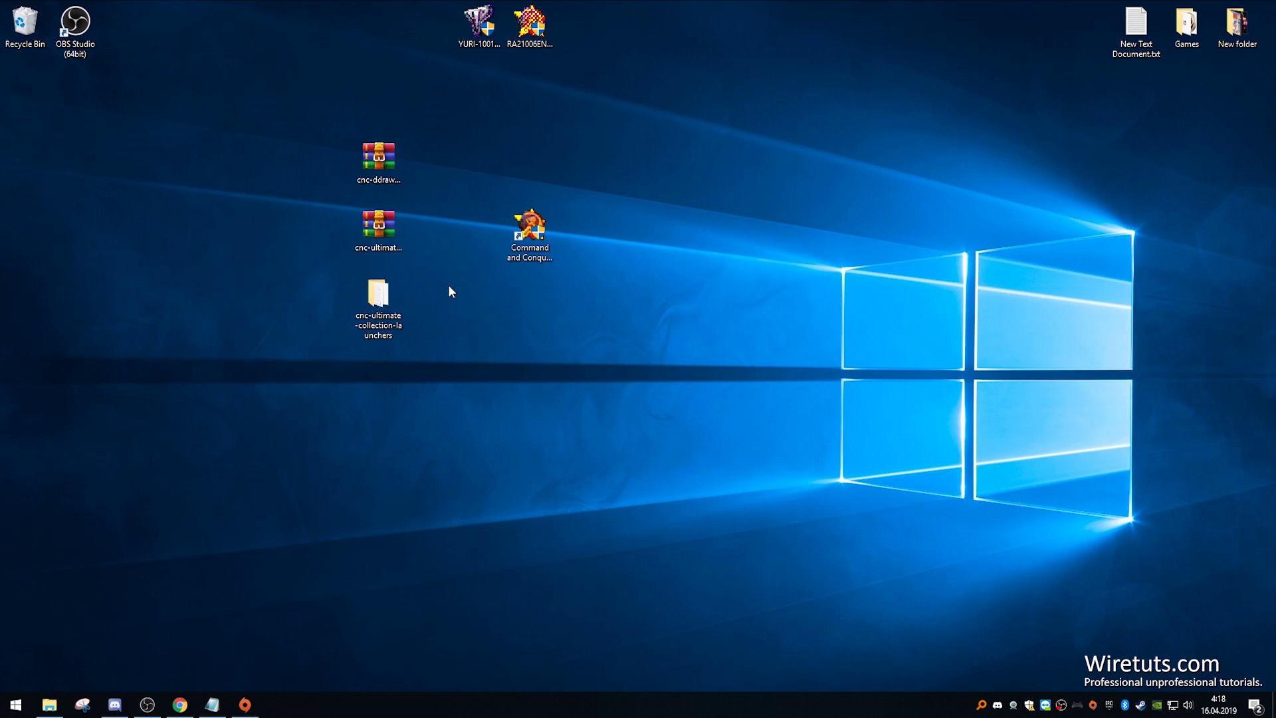
# Step: Open the cnc-ddraw releases page on GitHub from the tutorial and read the instructions for release 1.3.4.0
pyautogui.click(181, 704)
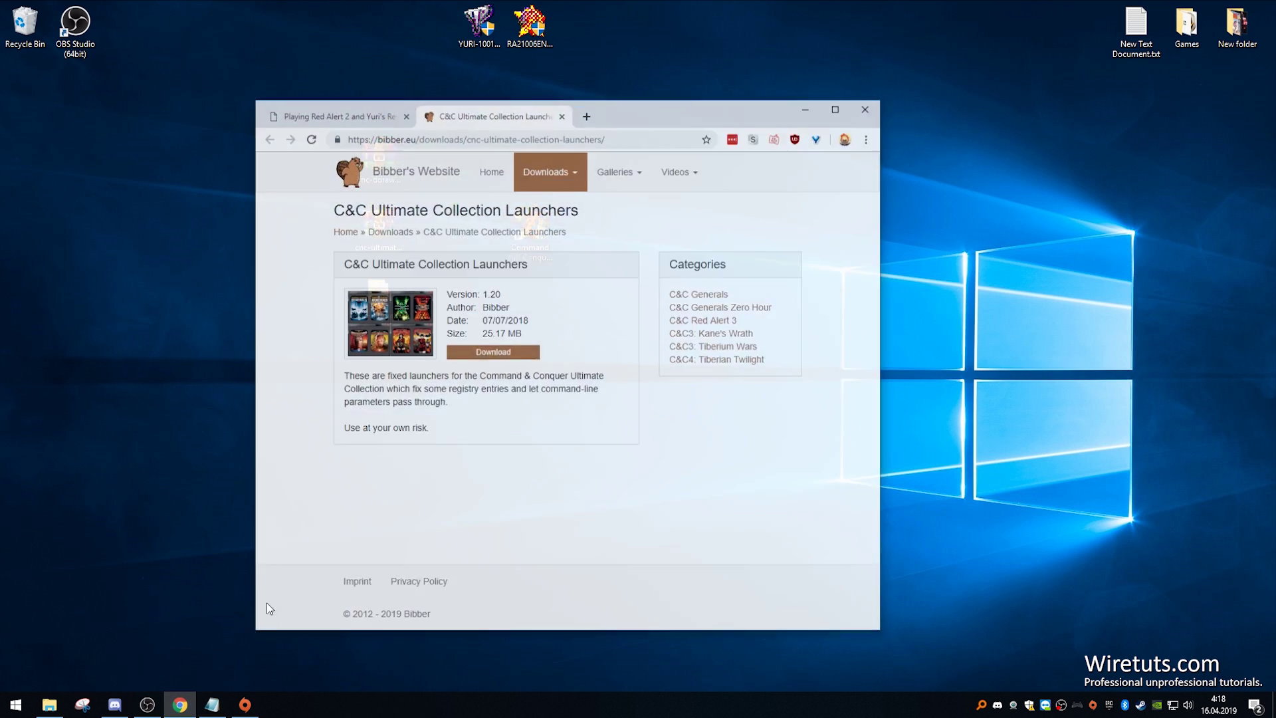
pyautogui.click(342, 101)
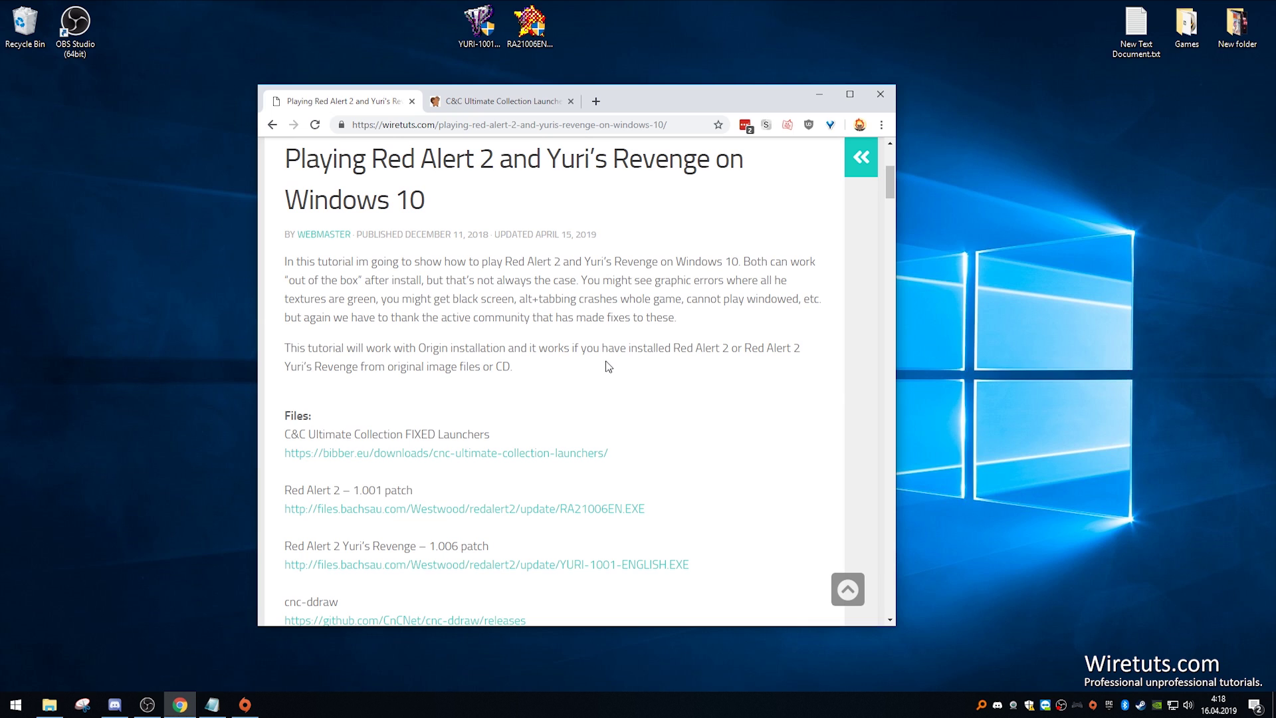
pyautogui.middleClick(613, 270)
pyautogui.scroll(-1, 614, 269)
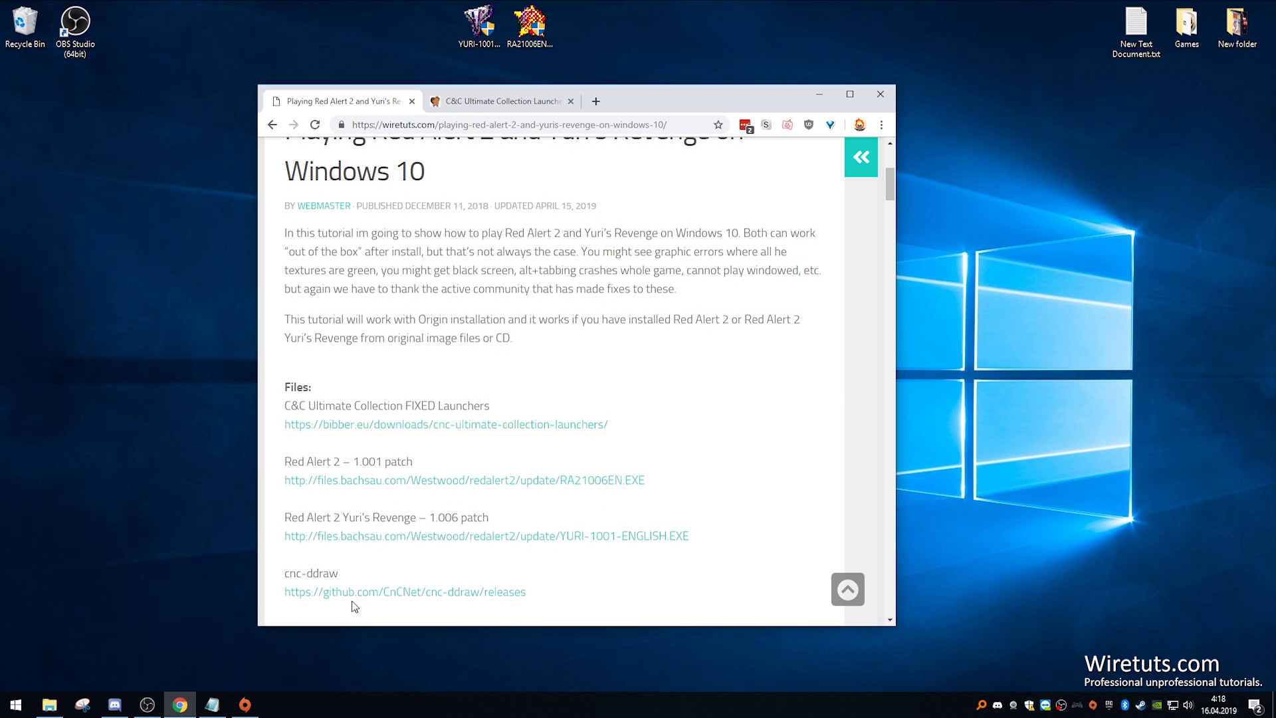
pyautogui.moveTo(286, 574); pyautogui.dragTo(564, 601)
pyautogui.click(565, 600)
pyautogui.click(500, 592)
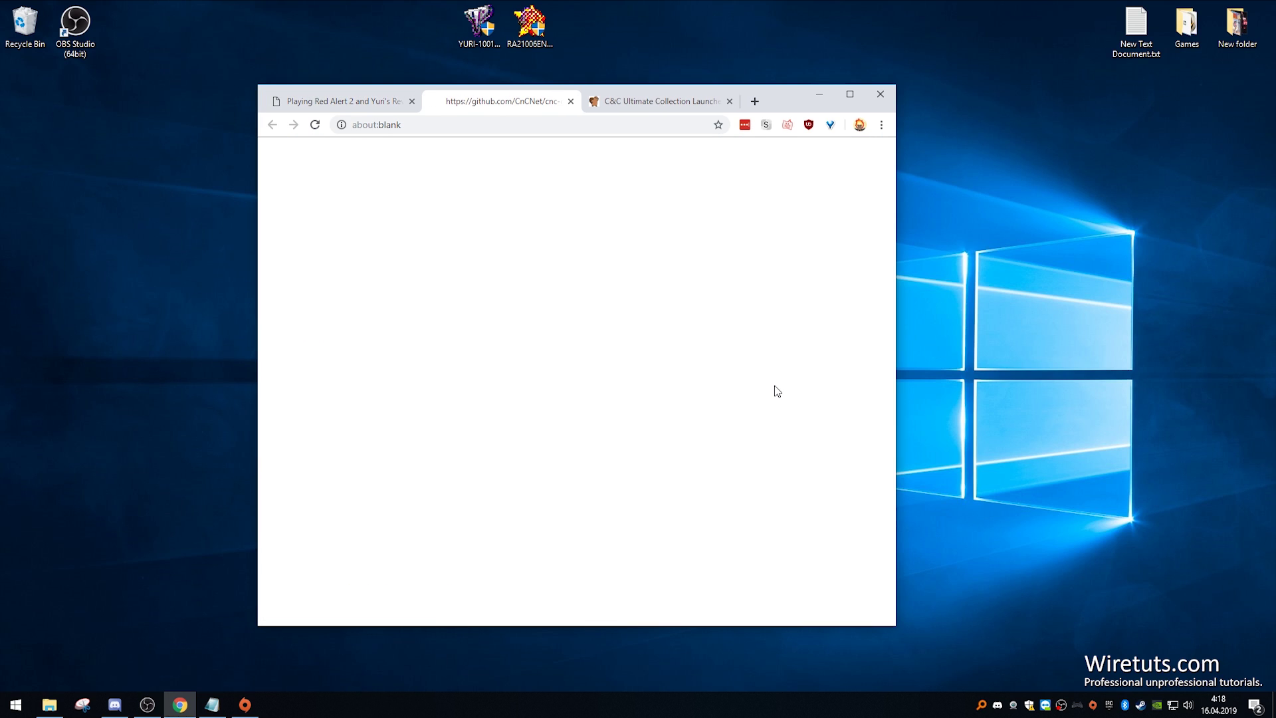
pyautogui.scroll(-3, 650, 360)
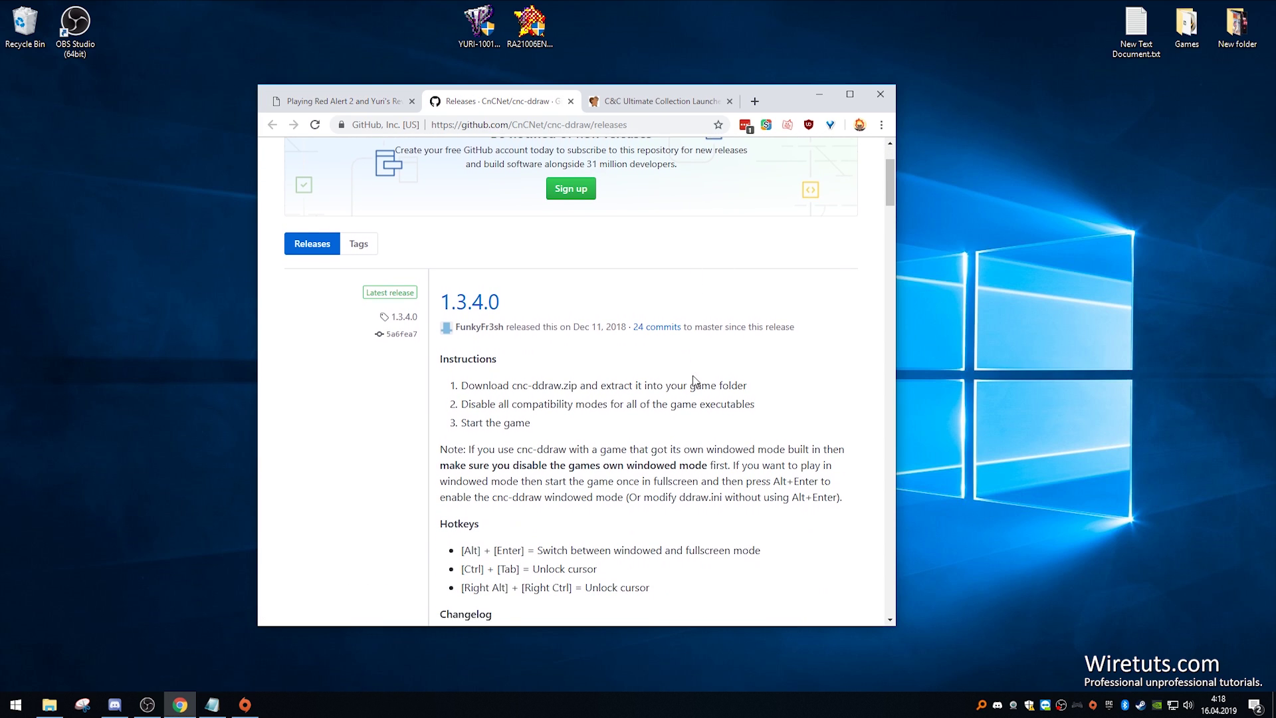
pyautogui.scroll(-3, 650, 360)
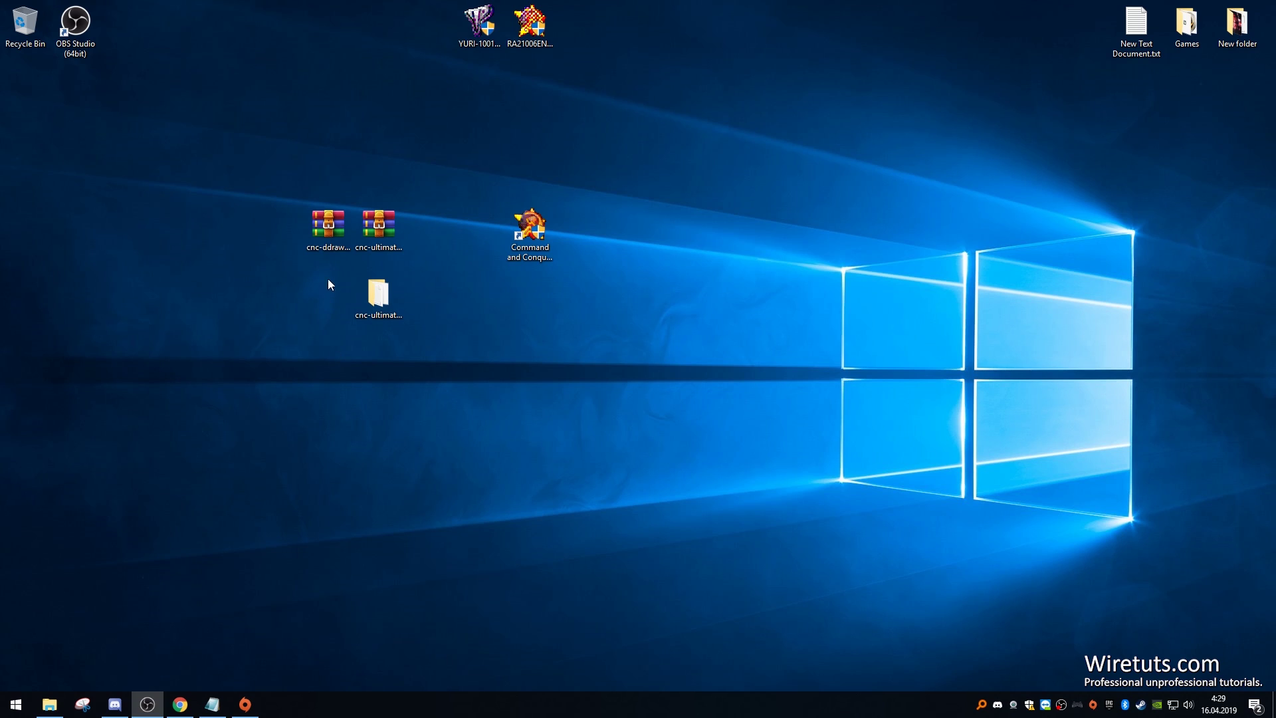
# Step: Extract the cnc-ddraw archive on the desktop into its own folder and place that folder below the archive
pyautogui.click(319, 237)
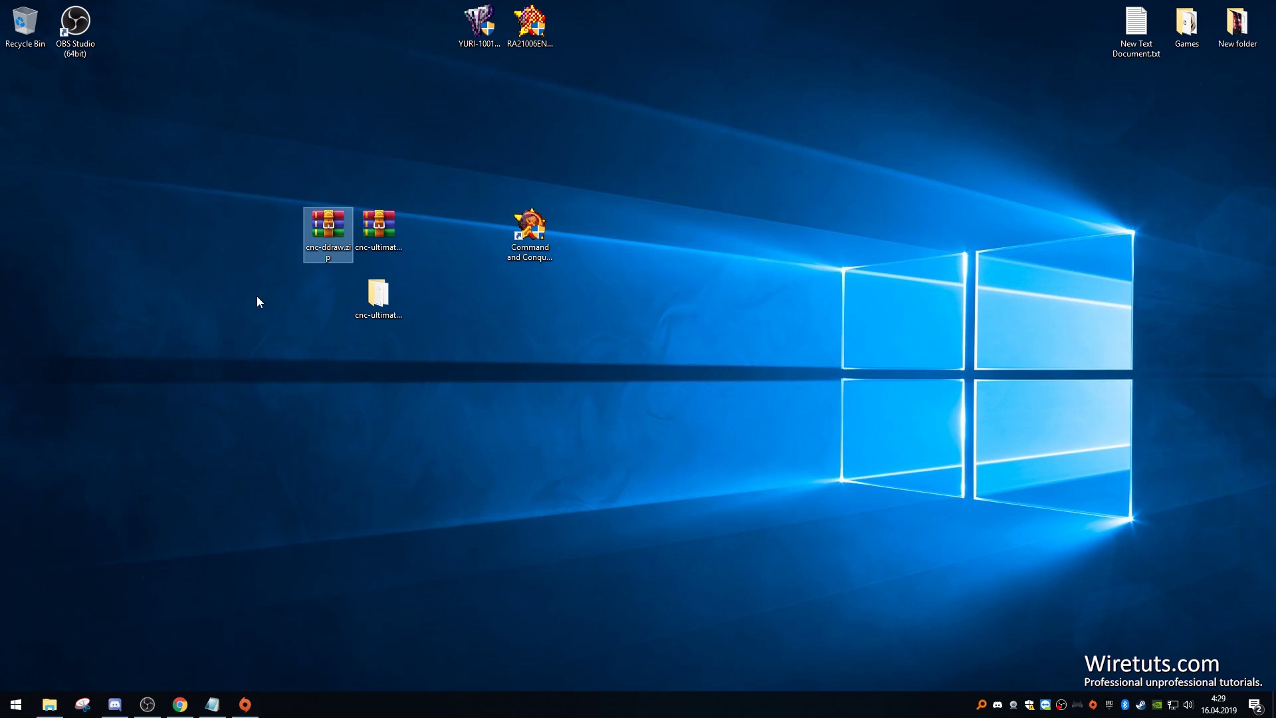
pyautogui.rightClick(325, 225)
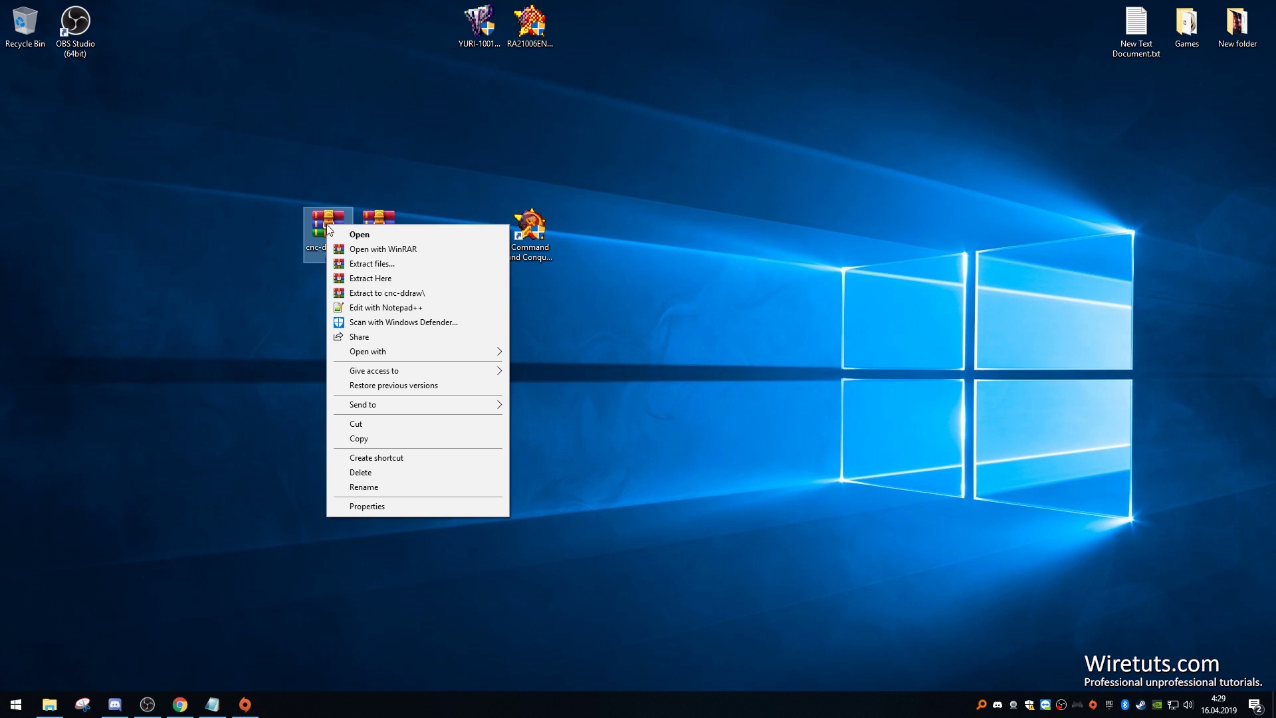
pyautogui.click(422, 298)
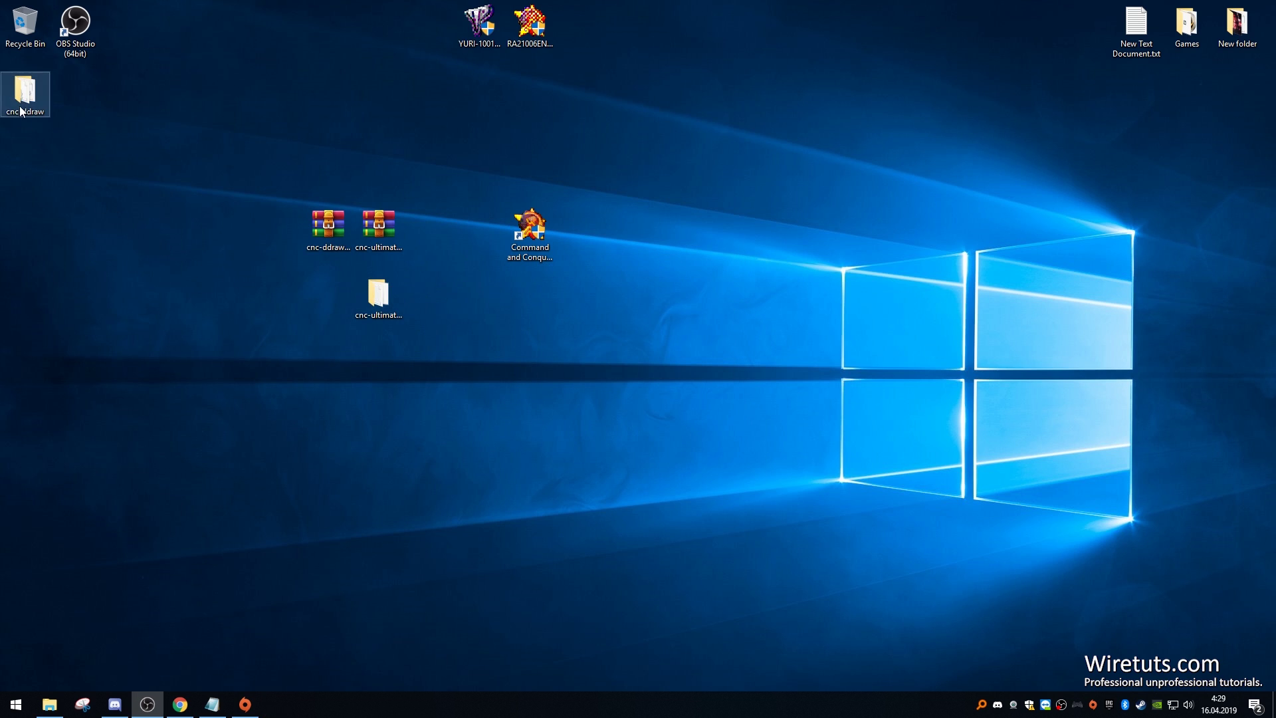
pyautogui.moveTo(20, 111); pyautogui.dragTo(326, 305)
# Step: Open the game's install folder through the properties of the Red Alert 2 desktop shortcut and move its window clear of the desktop icons
pyautogui.click(535, 253)
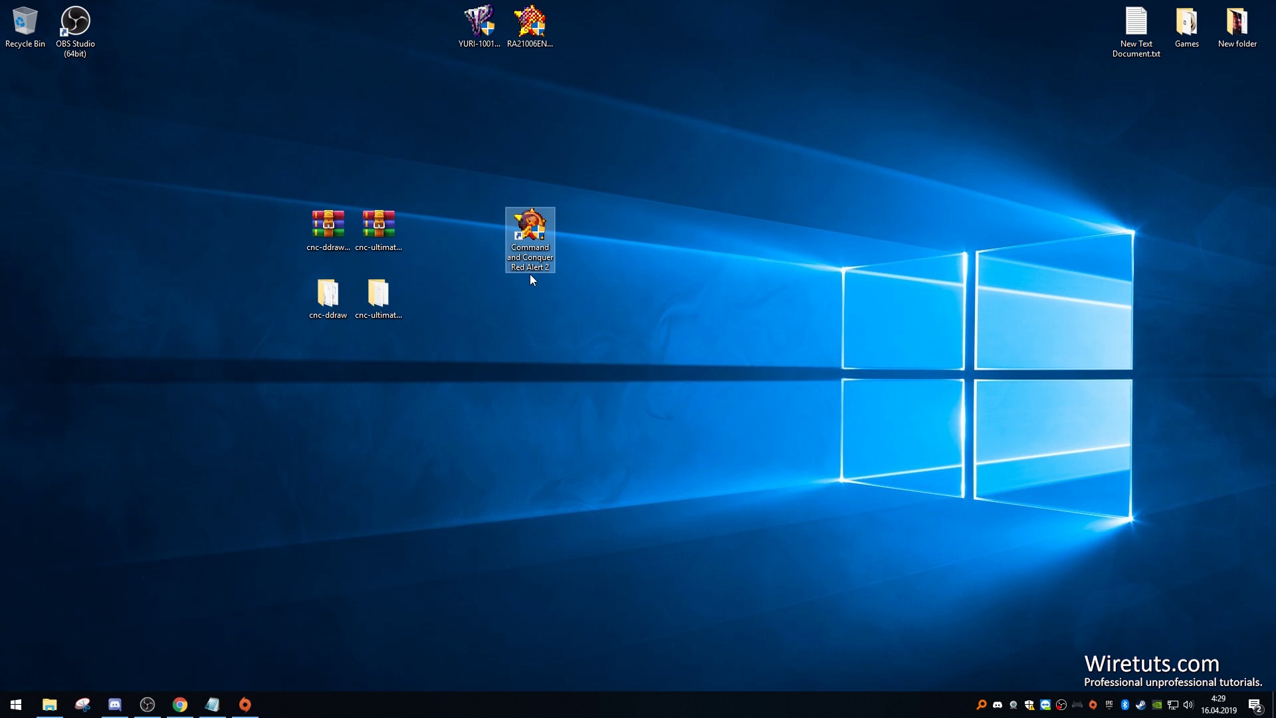
pyautogui.rightClick(535, 240)
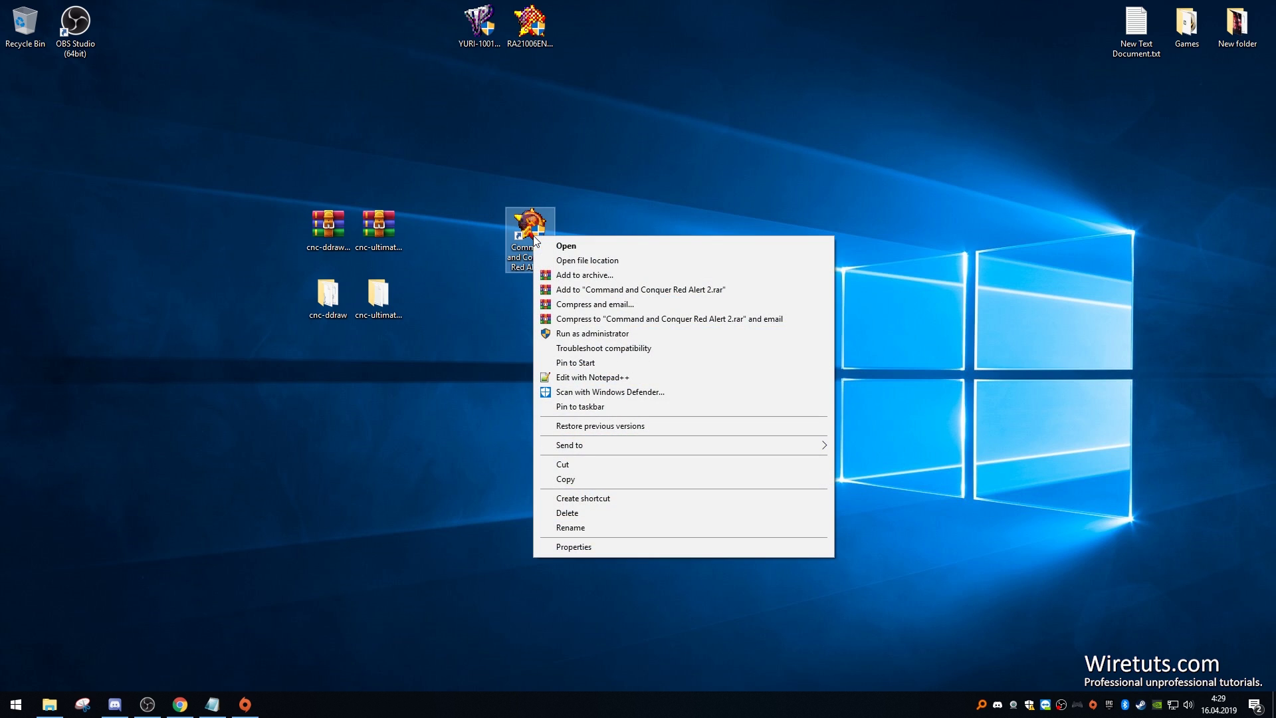
pyautogui.click(716, 547)
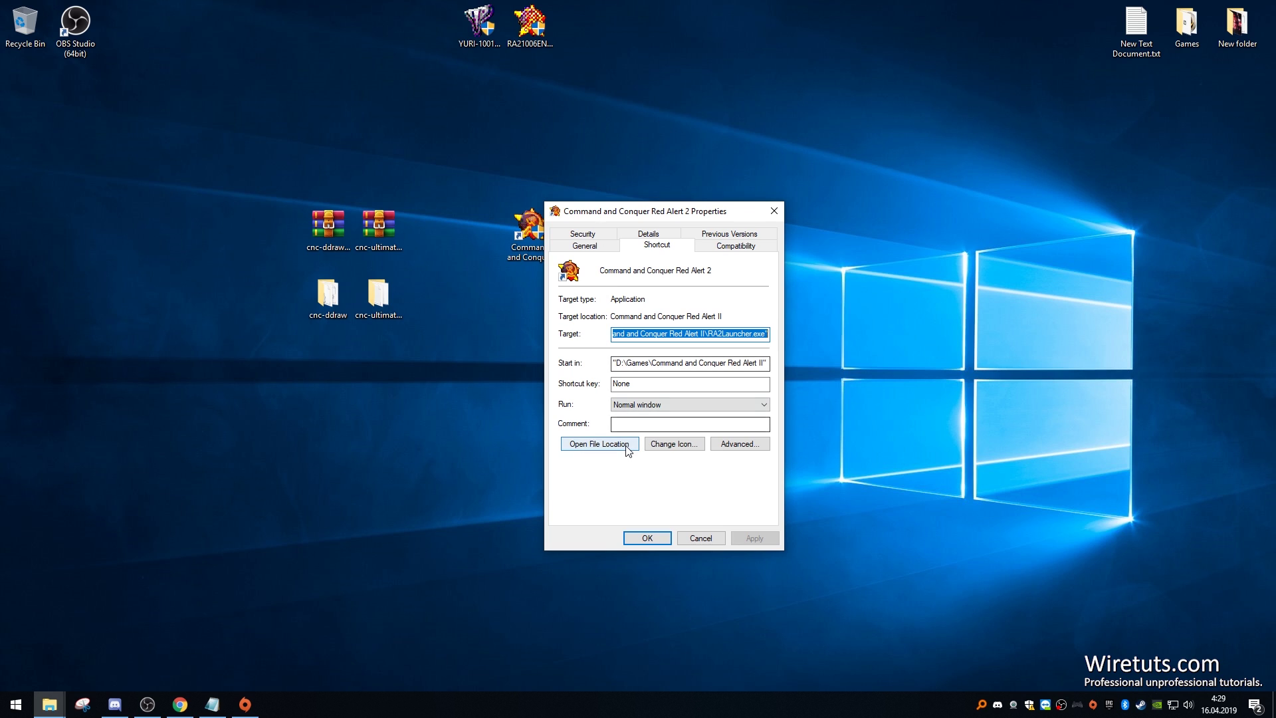
pyautogui.click(628, 451)
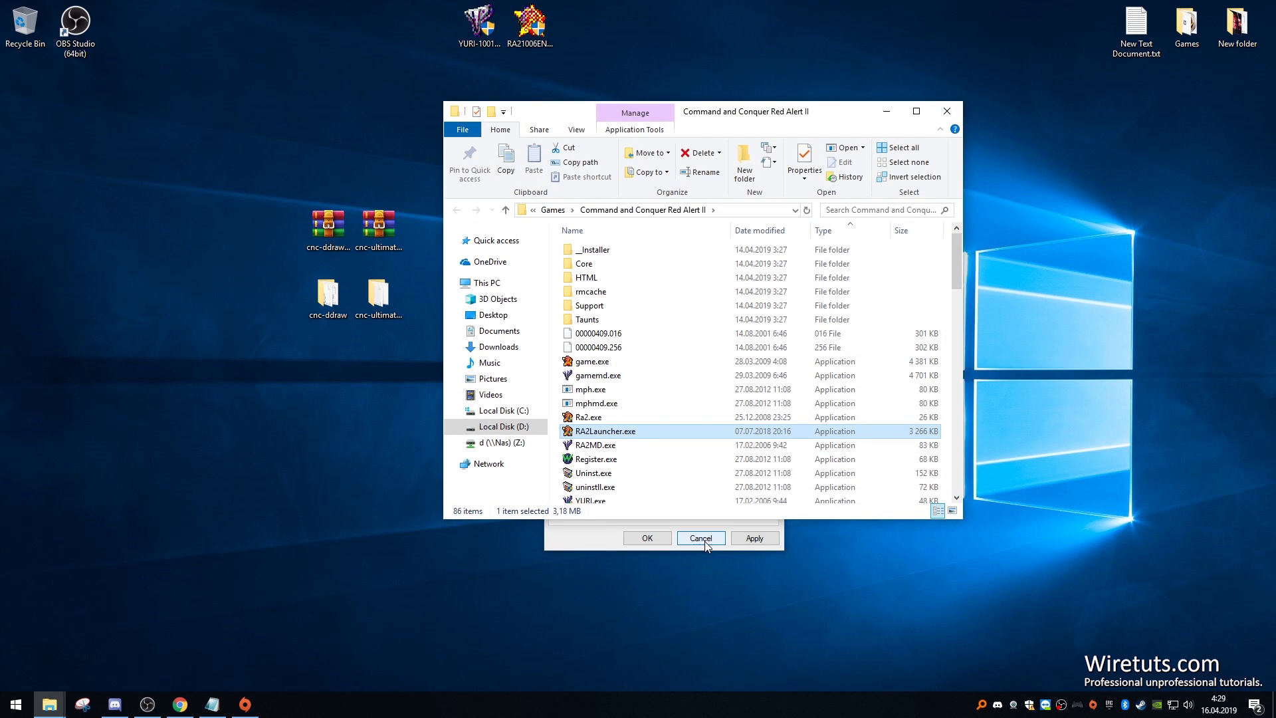
pyautogui.click(702, 539)
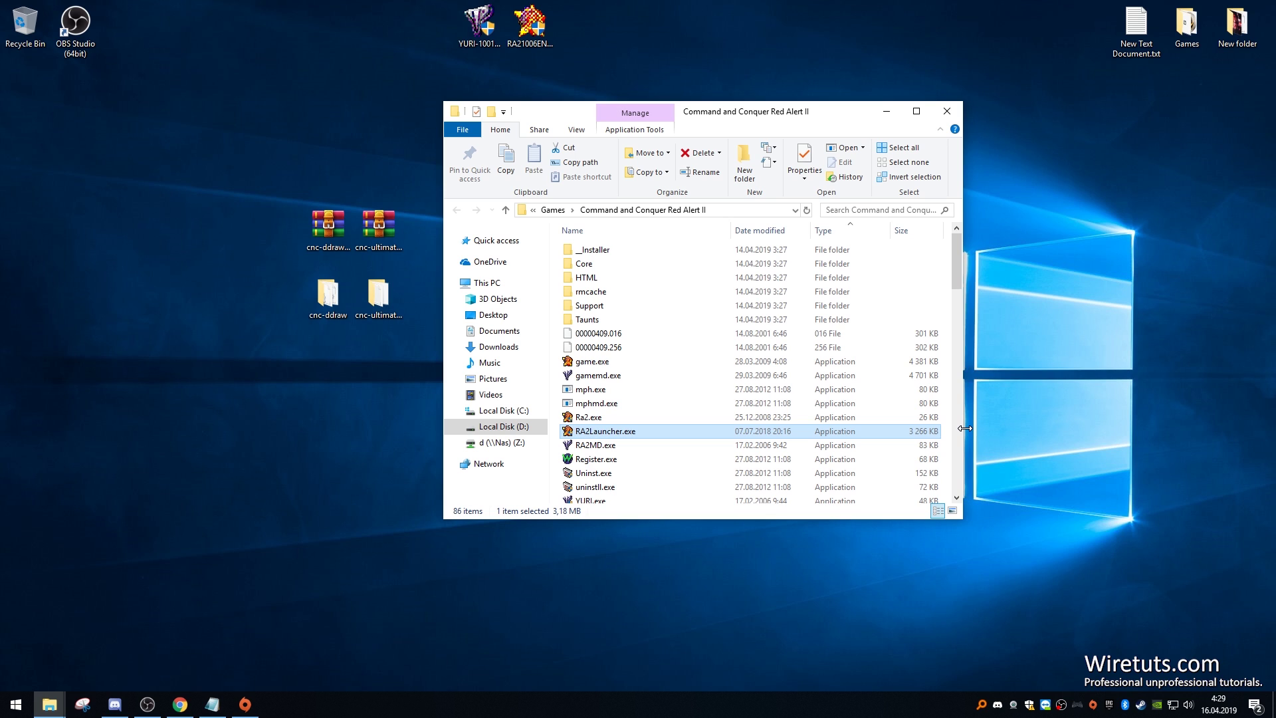
pyautogui.moveTo(748, 118); pyautogui.dragTo(857, 114)
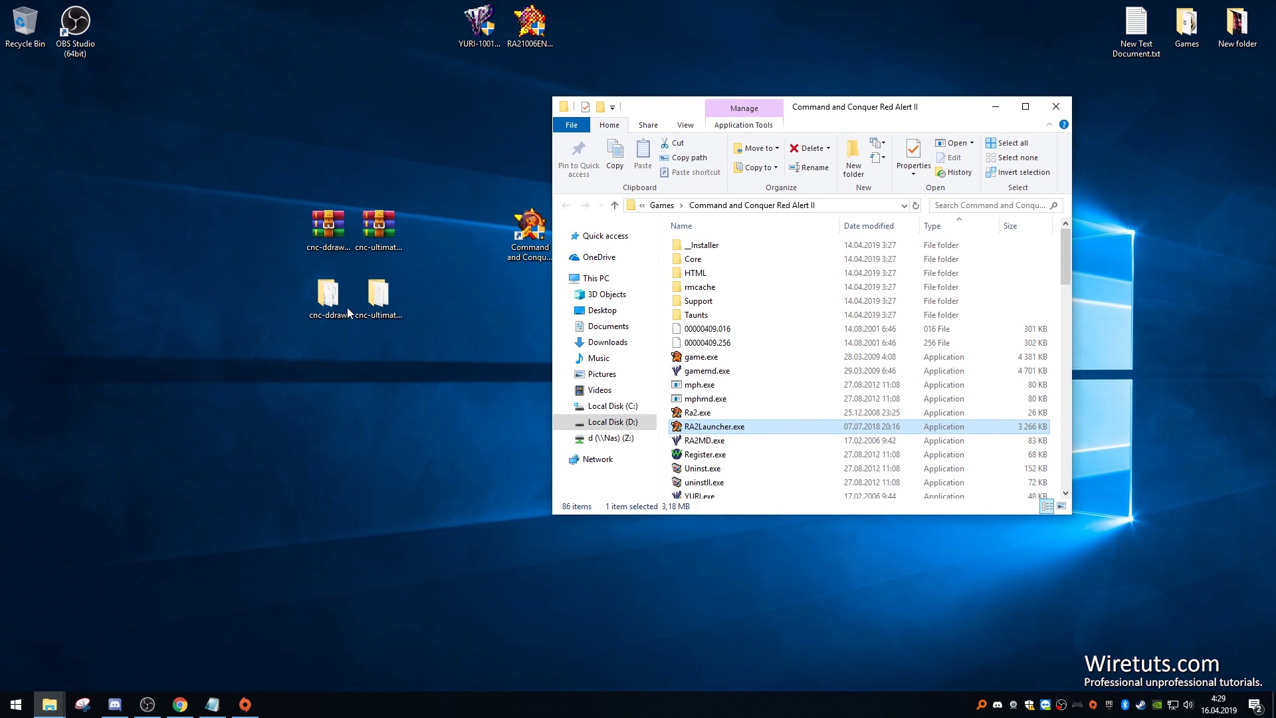
# Step: Copy Shaders, ddraw.dll and ddraw.ini from the extracted cnc-ddraw folder into the Command and Conquer Red Alert II folder and close the cnc-ddraw folder
pyautogui.click(353, 345)
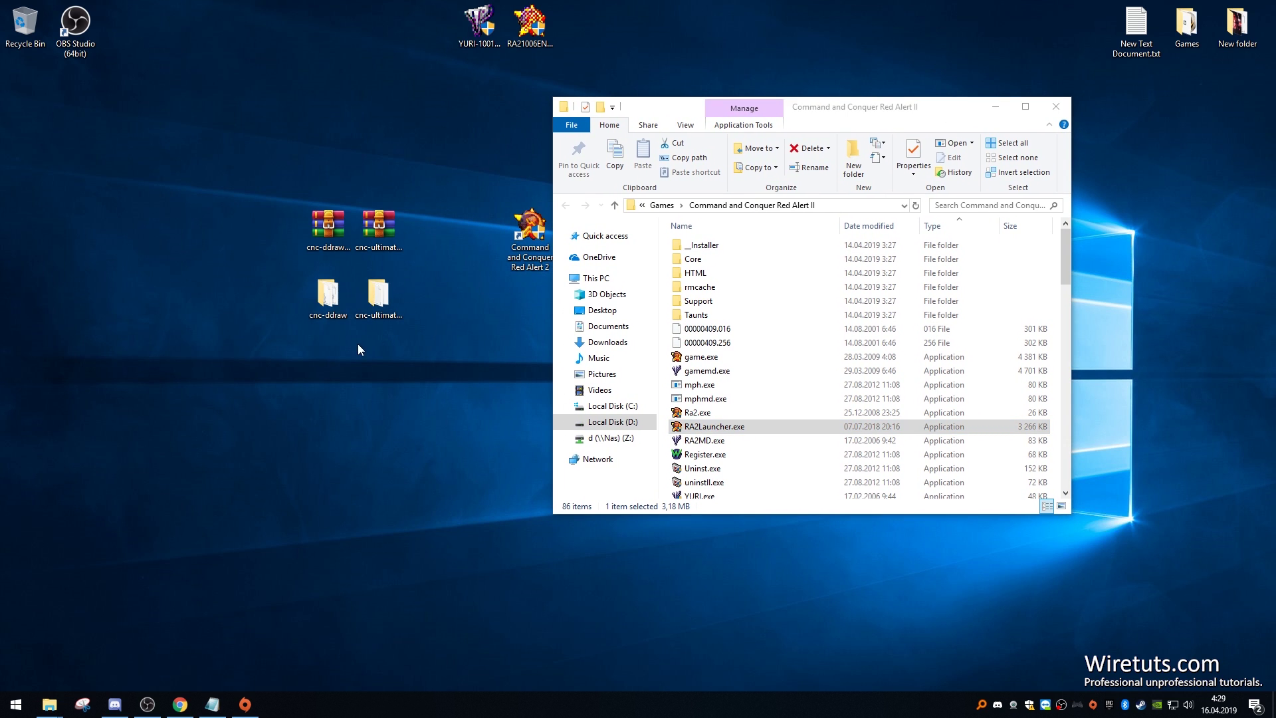
pyautogui.click(328, 294)
pyautogui.doubleClick(327, 294)
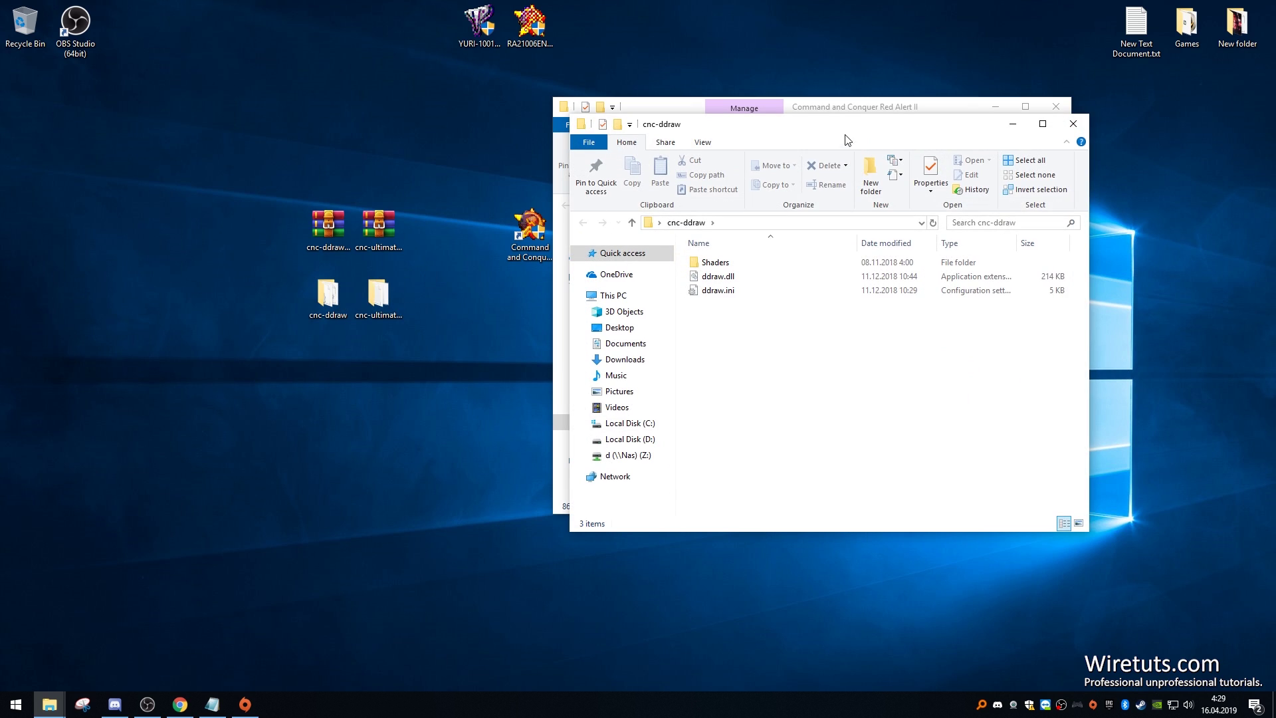
pyautogui.moveTo(848, 140); pyautogui.dragTo(523, 149)
pyautogui.moveTo(769, 339); pyautogui.dragTo(529, 340)
pyautogui.moveTo(473, 380); pyautogui.dragTo(1058, 401)
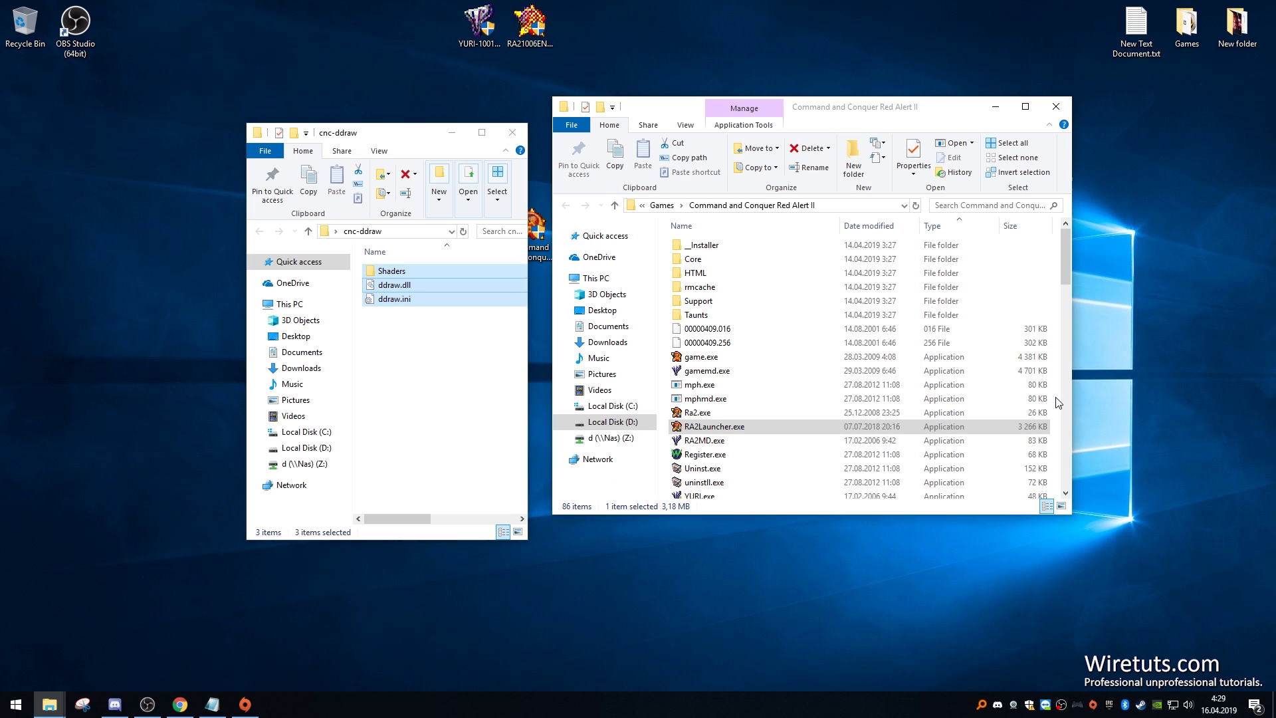
pyautogui.click(515, 133)
pyautogui.moveTo(711, 107); pyautogui.dragTo(559, 117)
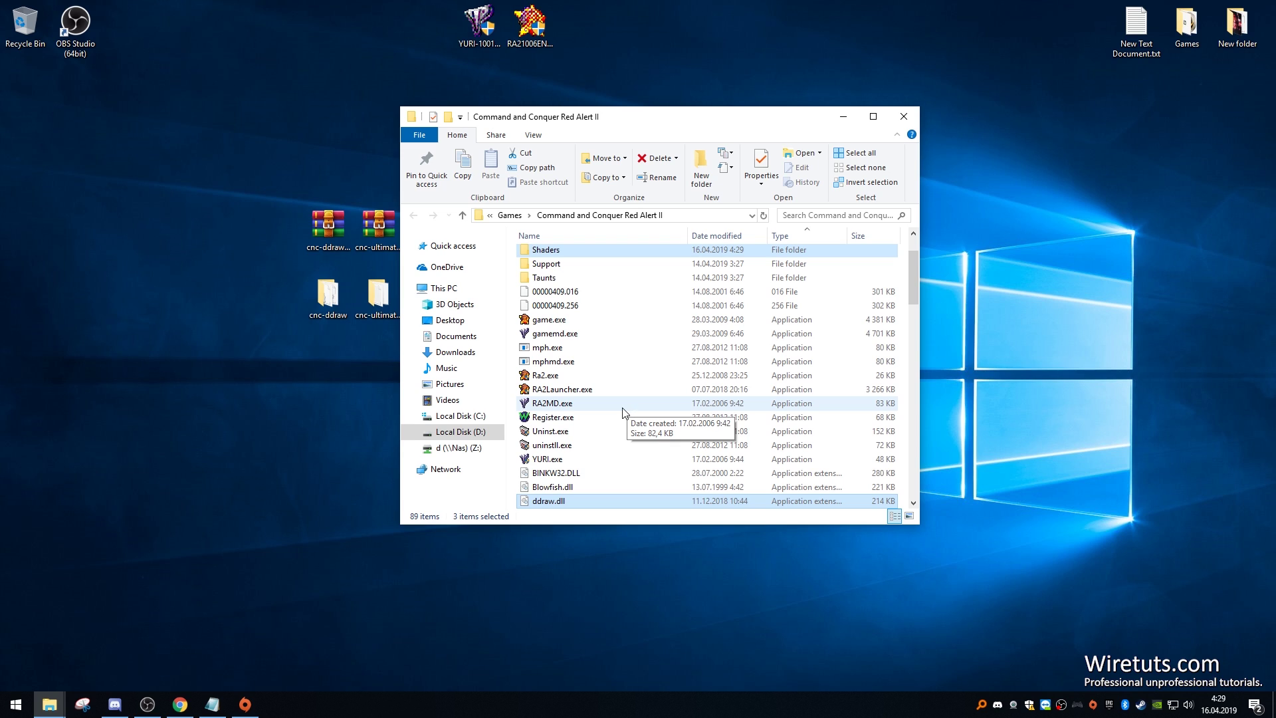
# Step: Turn off compatibility mode for all users in the properties of Ra2.exe, leaving it set to run as administrator
pyautogui.click(588, 379)
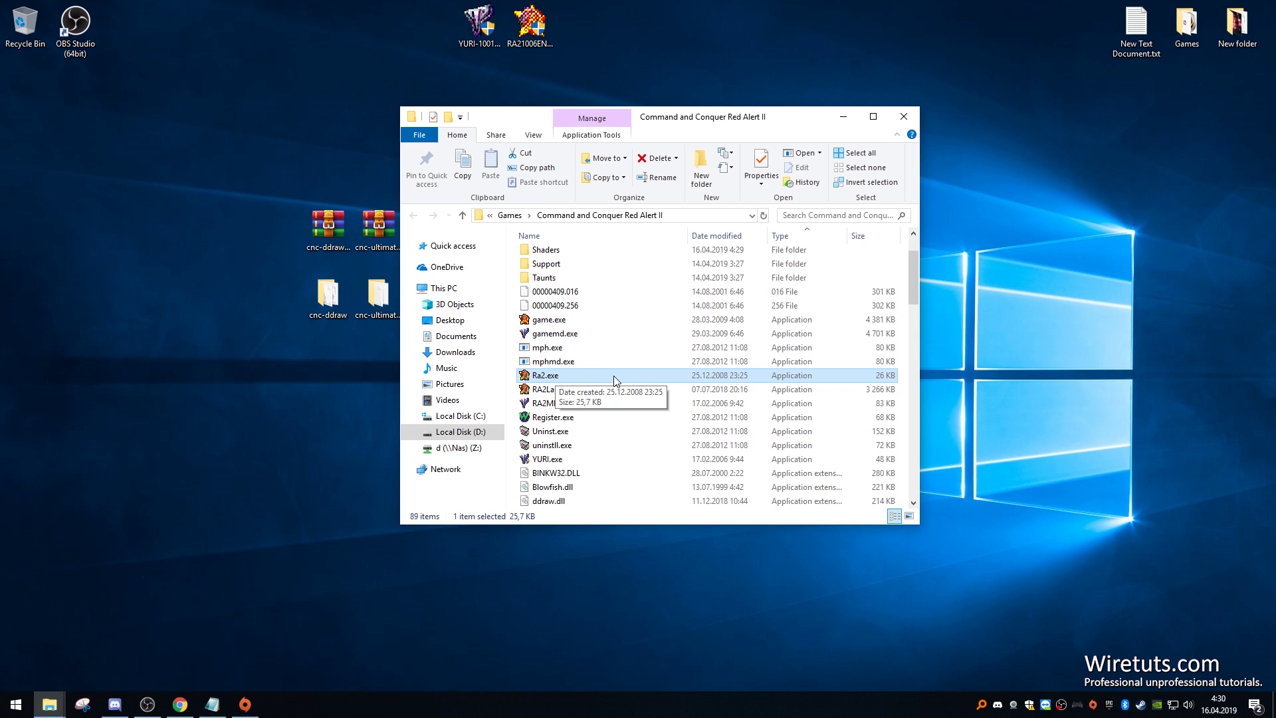
pyautogui.rightClick(669, 382)
pyautogui.click(733, 365)
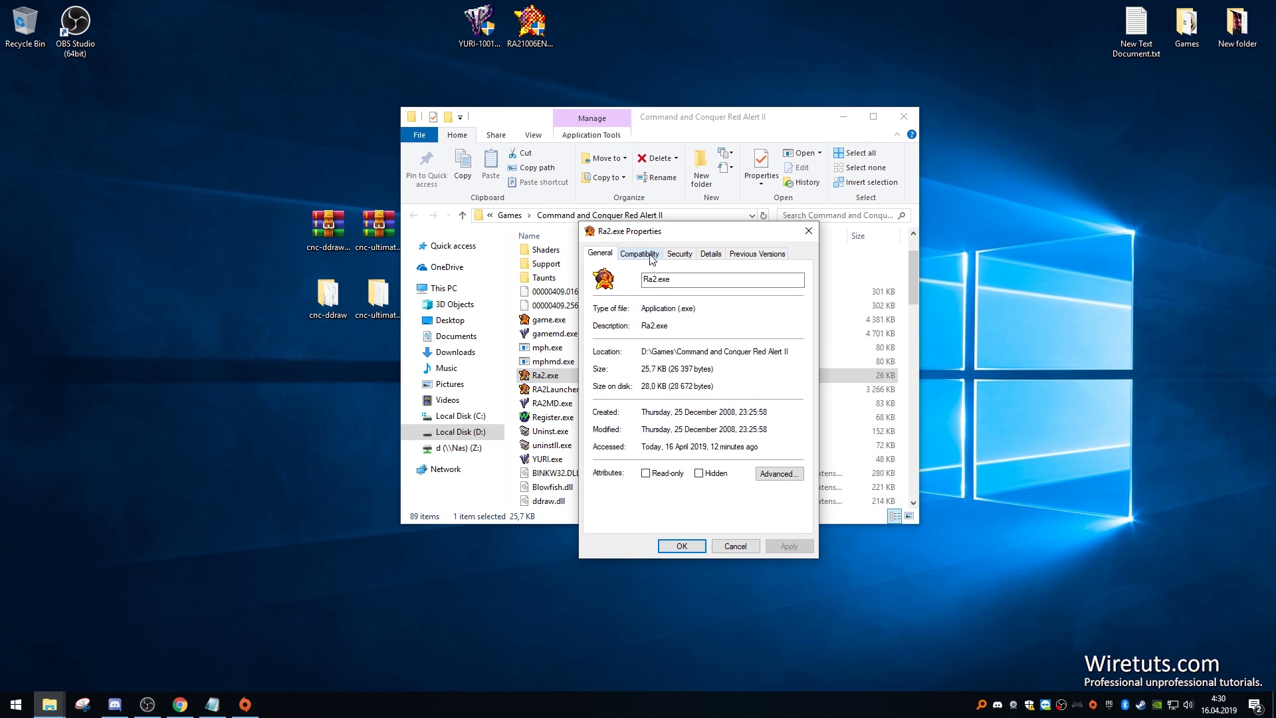
pyautogui.click(640, 254)
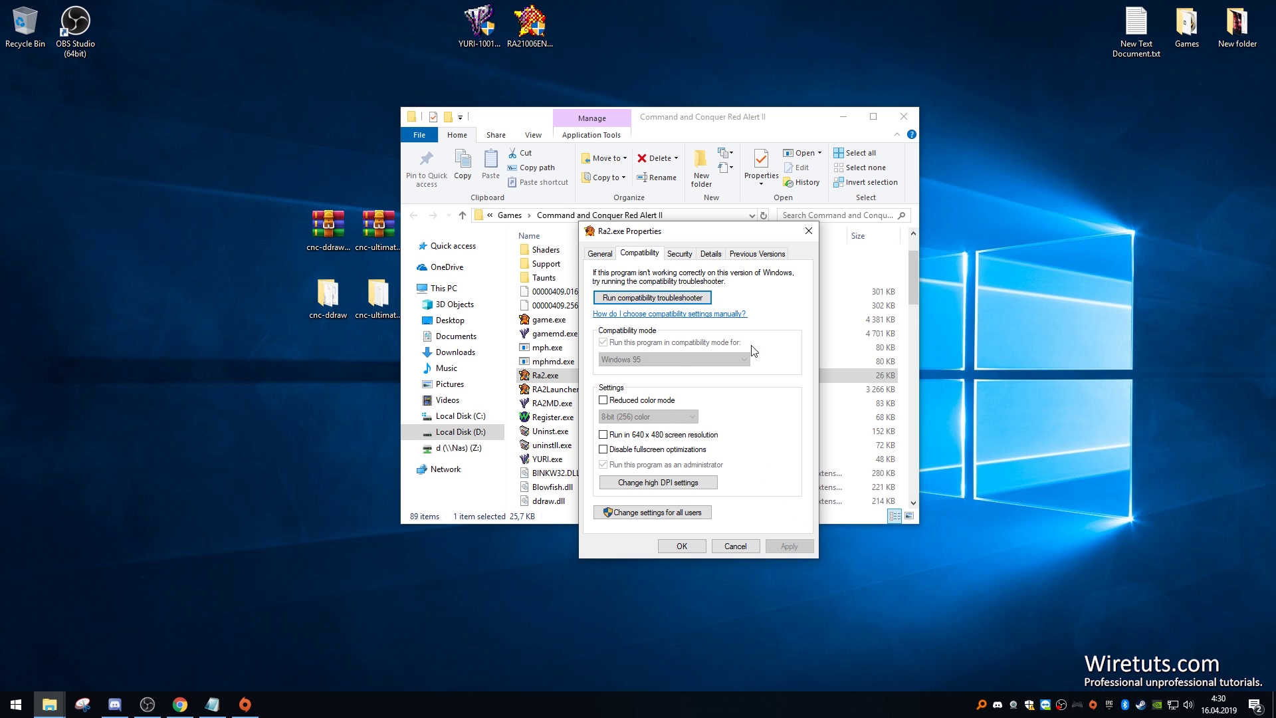
pyautogui.click(701, 514)
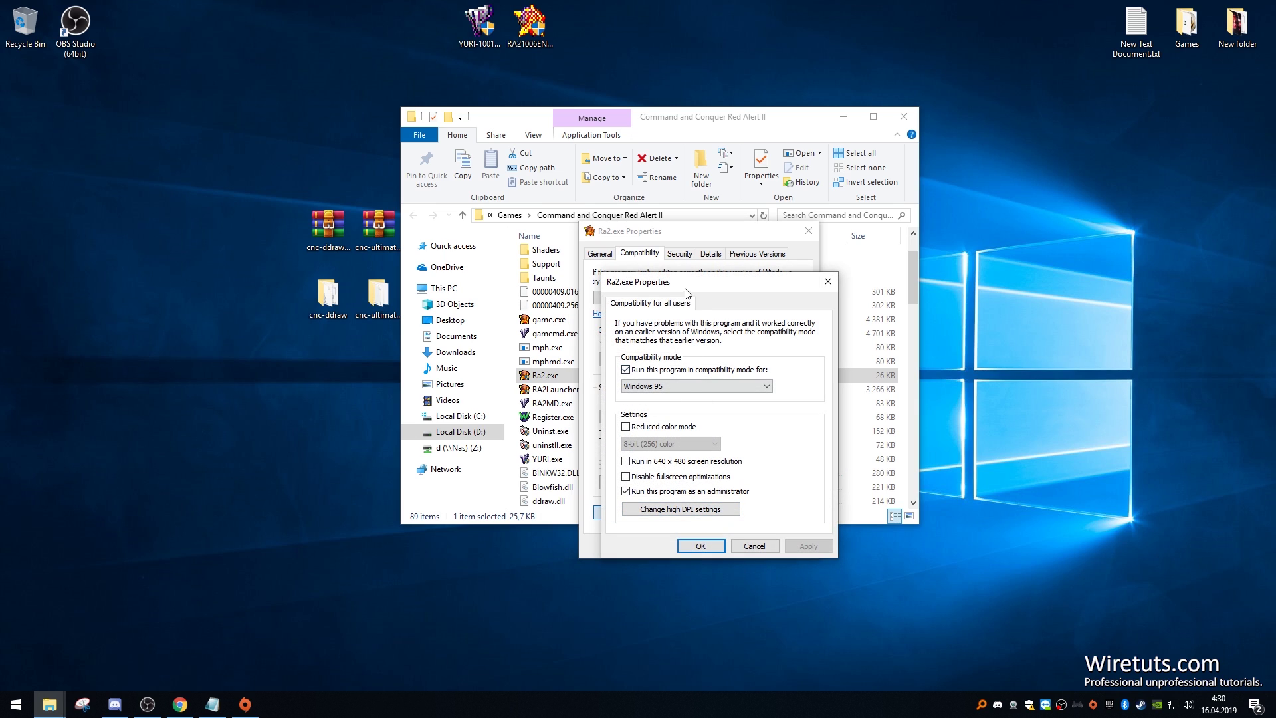
pyautogui.click(633, 357)
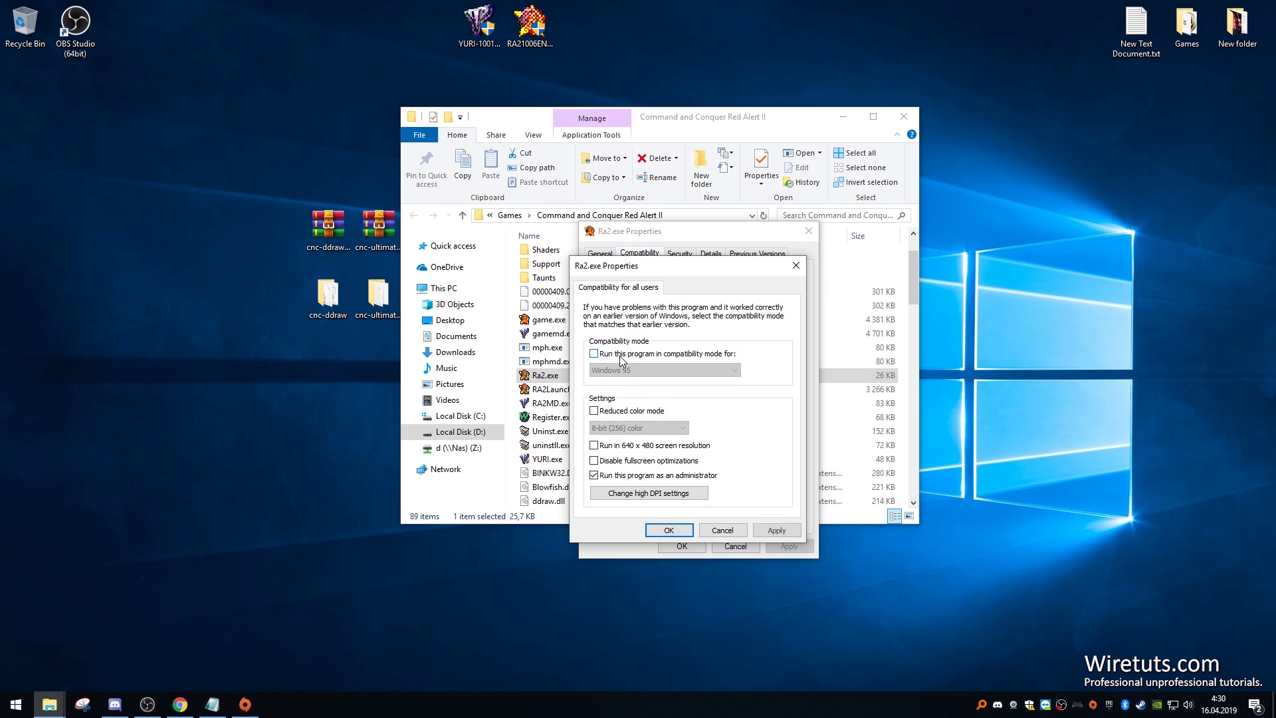
pyautogui.click(779, 531)
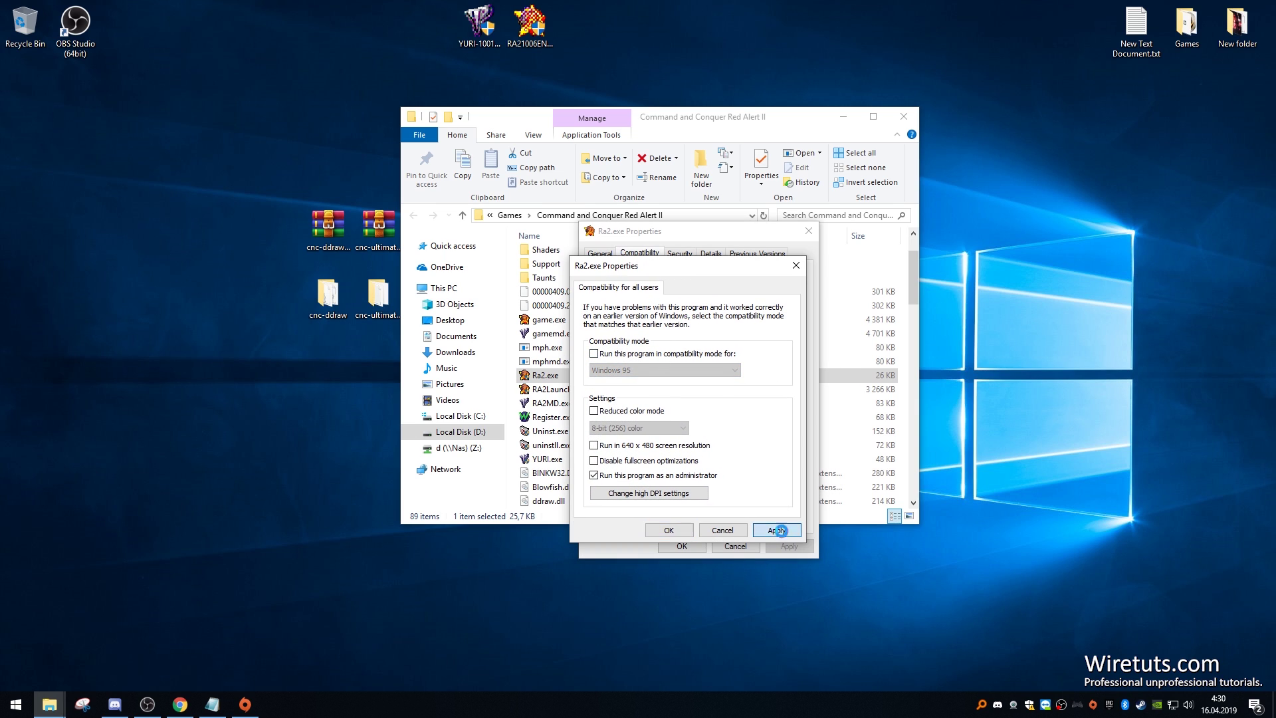
pyautogui.click(670, 529)
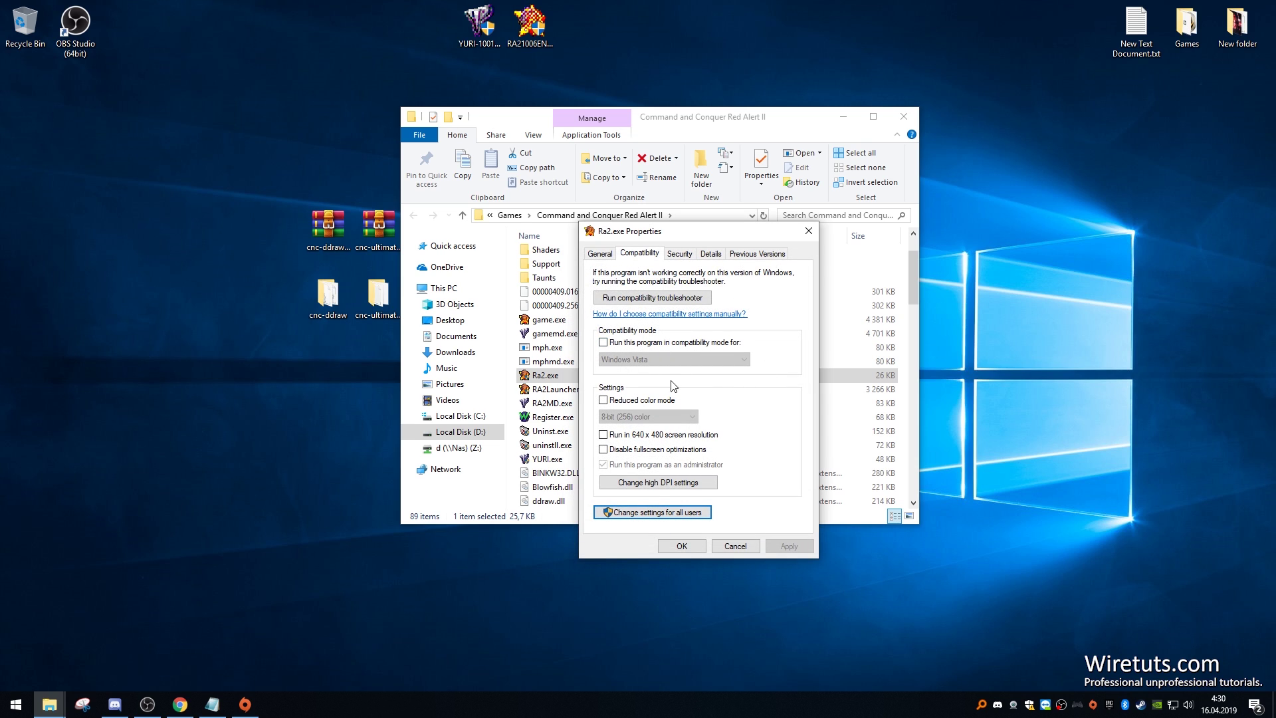
pyautogui.click(604, 343)
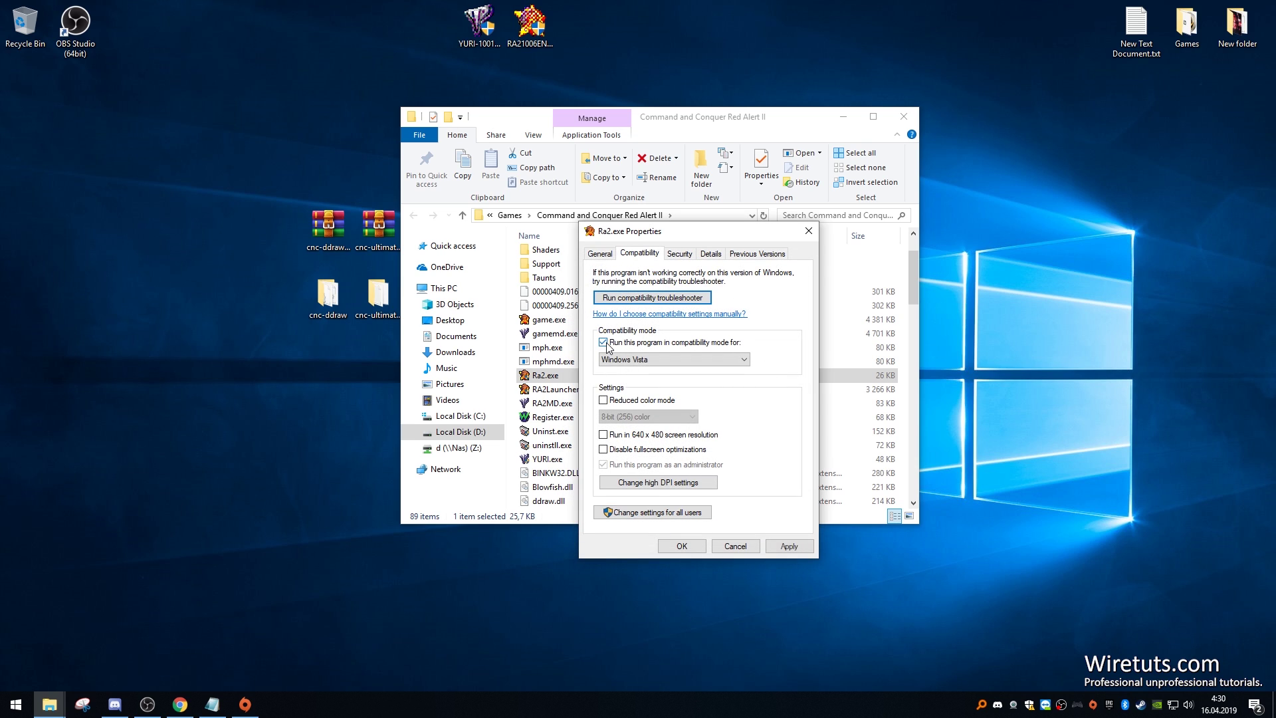
pyautogui.click(605, 343)
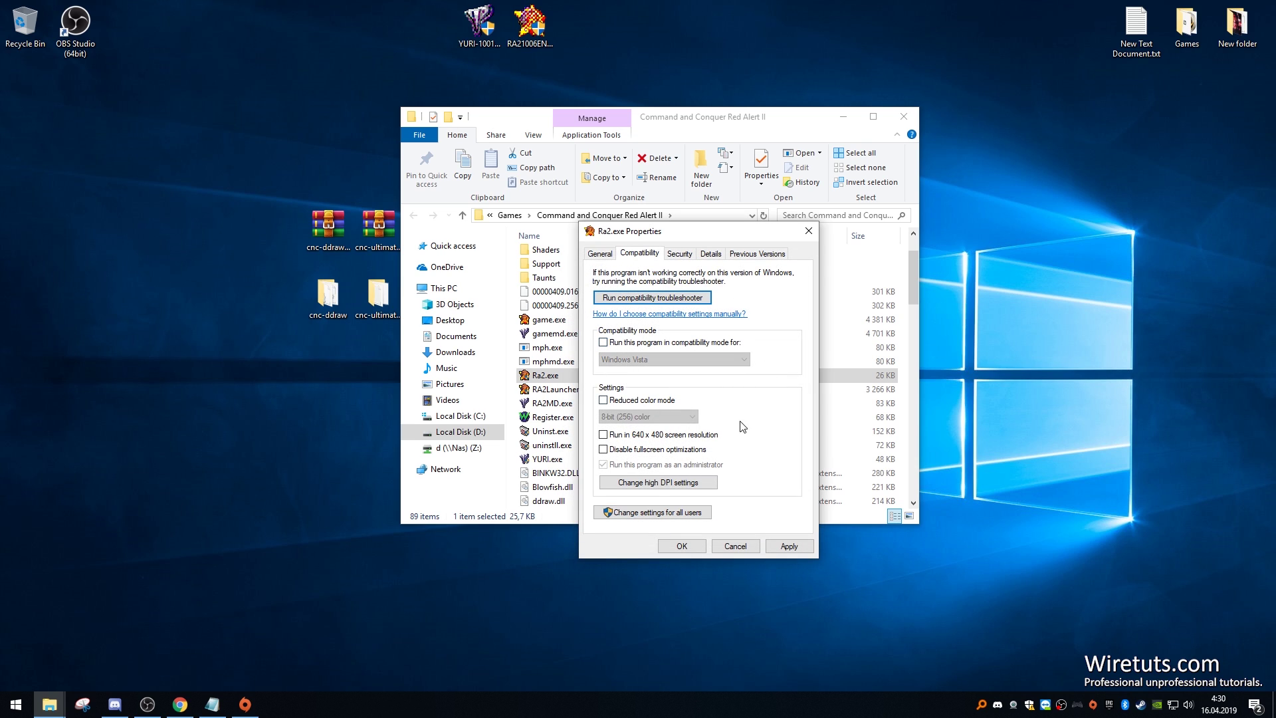
pyautogui.click(798, 549)
pyautogui.click(682, 545)
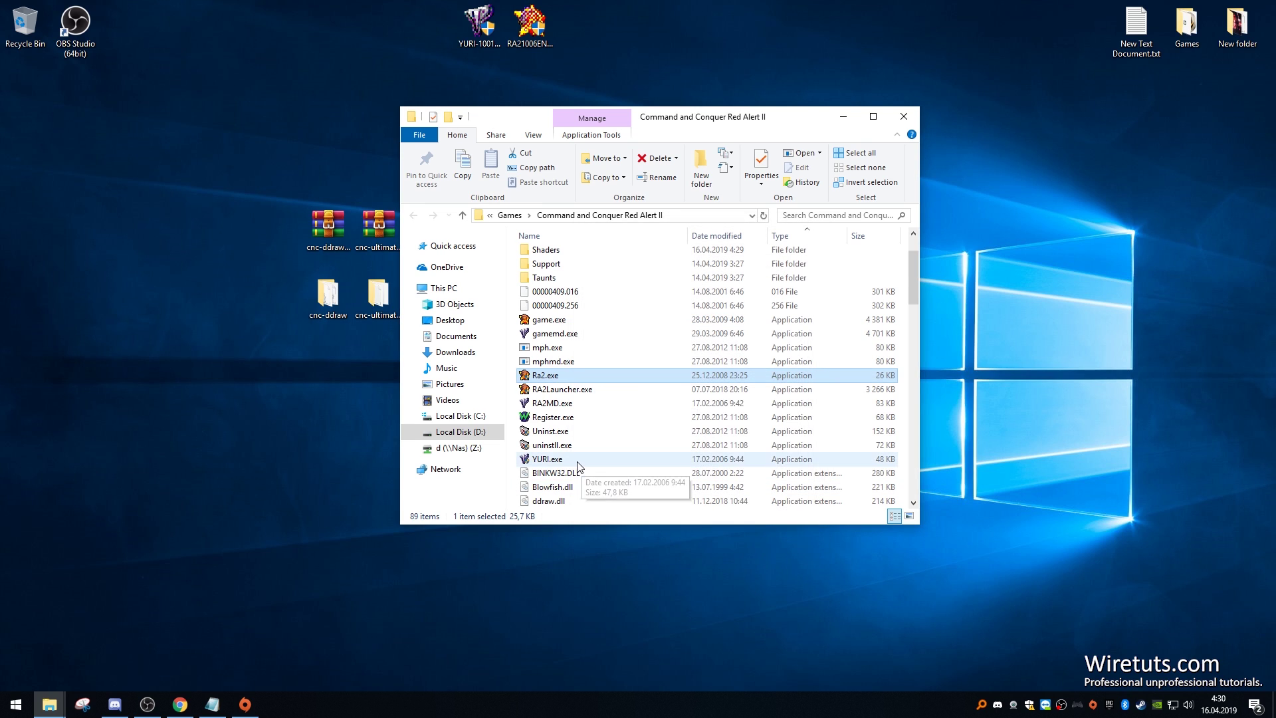
# Step: Turn off compatibility mode for all users in the properties of RA2MD.exe
pyautogui.click(575, 404)
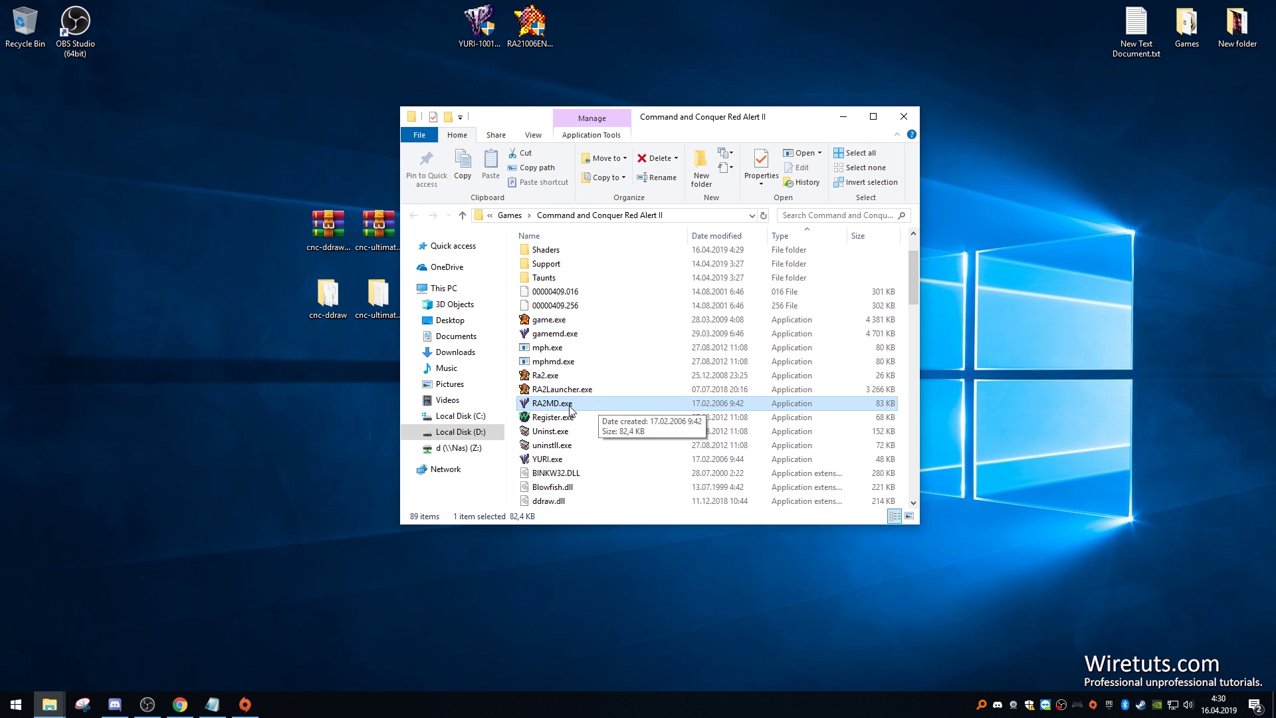
pyautogui.rightClick(569, 407)
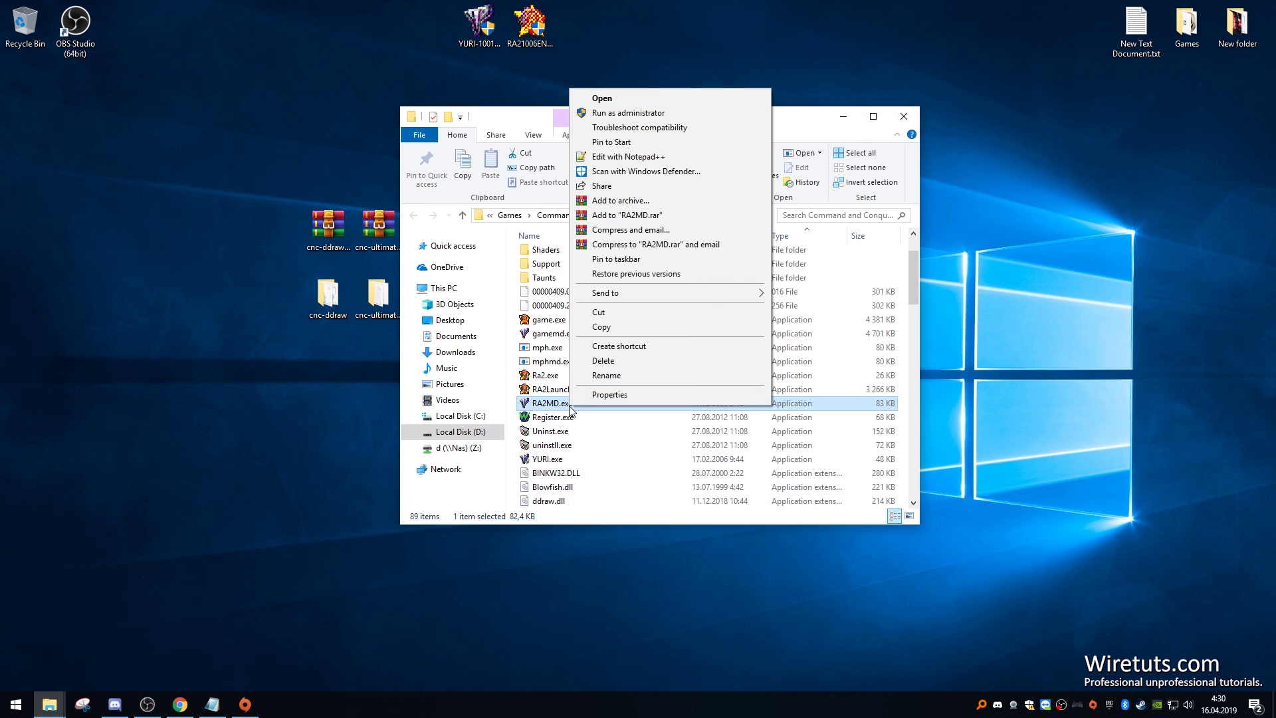
pyautogui.click(617, 395)
pyautogui.click(581, 305)
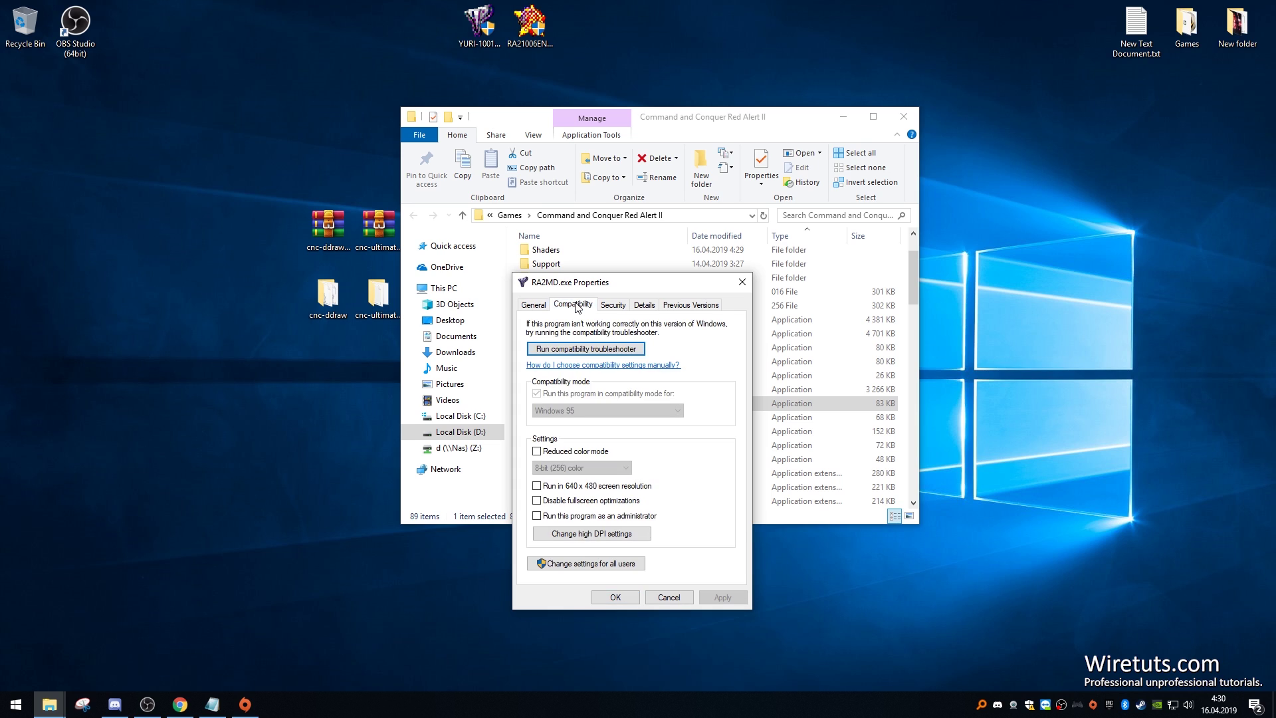
pyautogui.moveTo(582, 284); pyautogui.dragTo(562, 252)
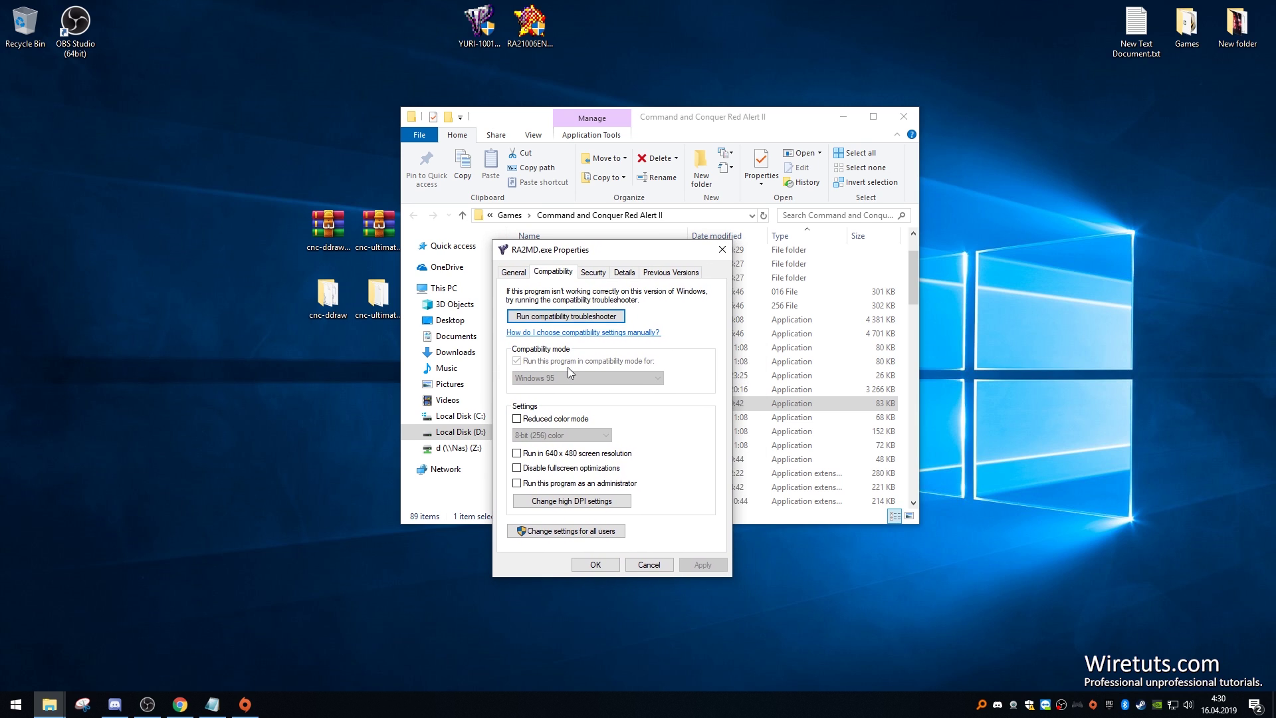
pyautogui.click(598, 532)
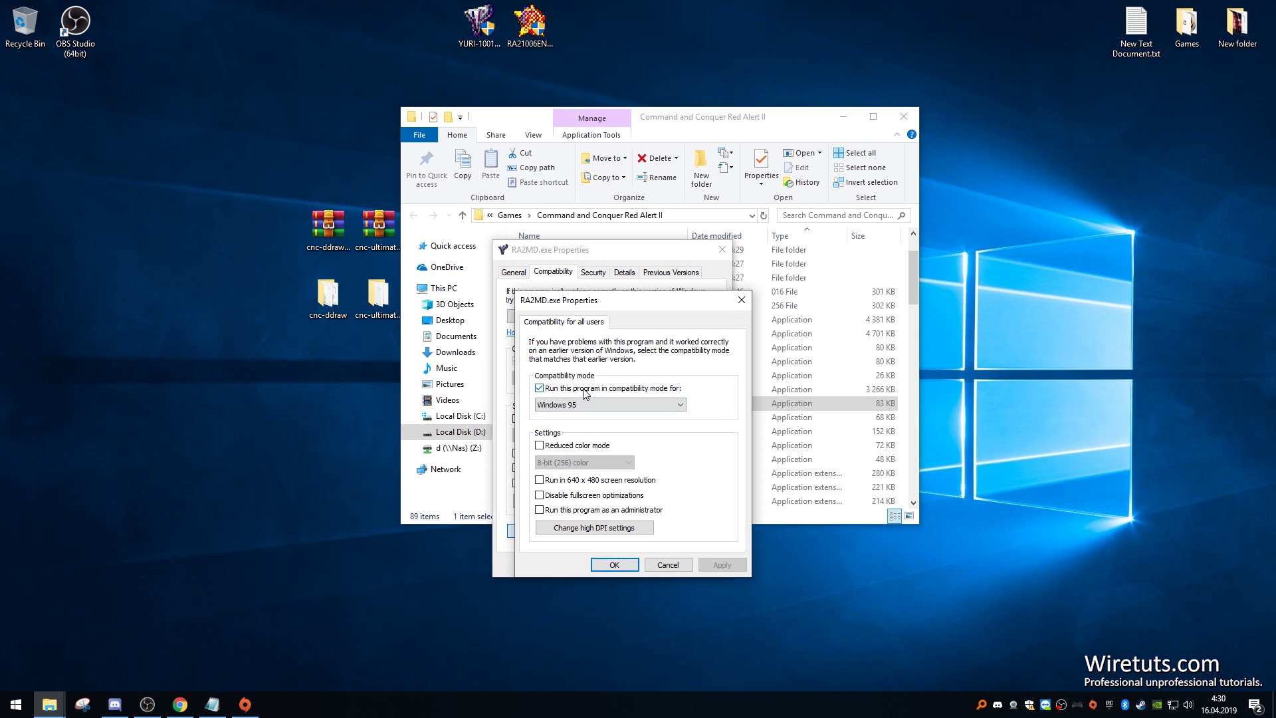
pyautogui.click(668, 565)
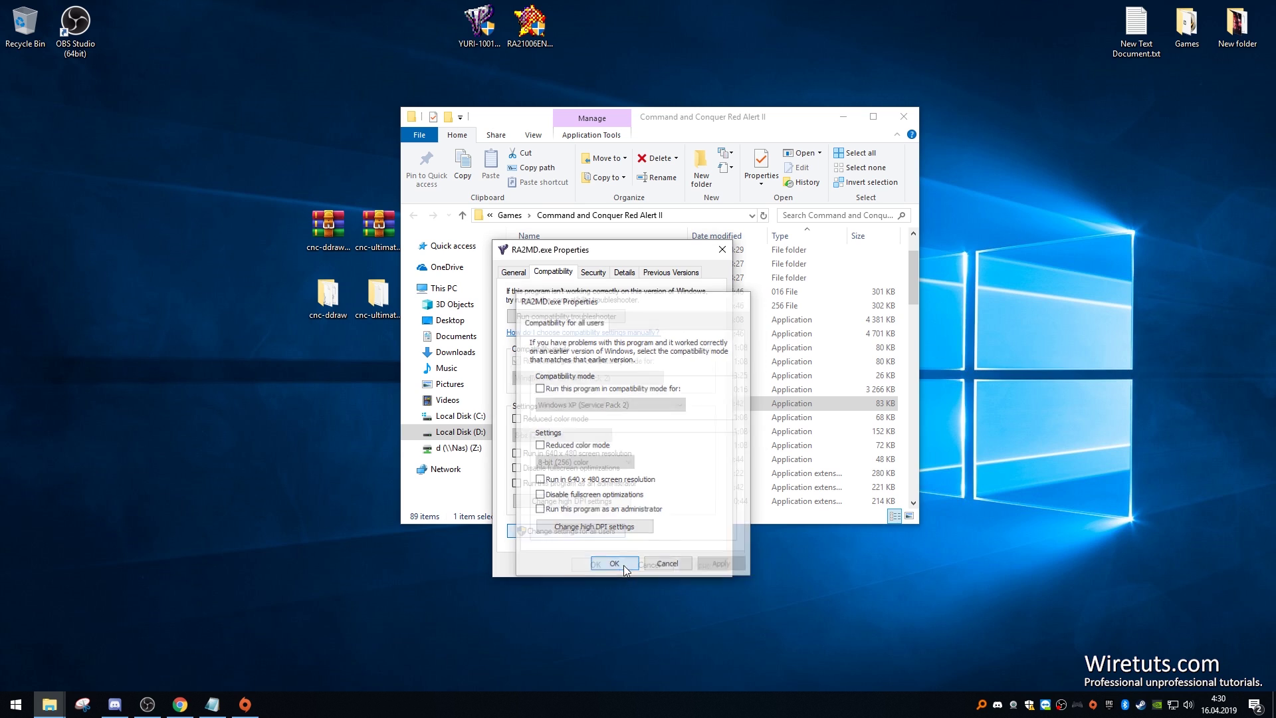
pyautogui.click(602, 563)
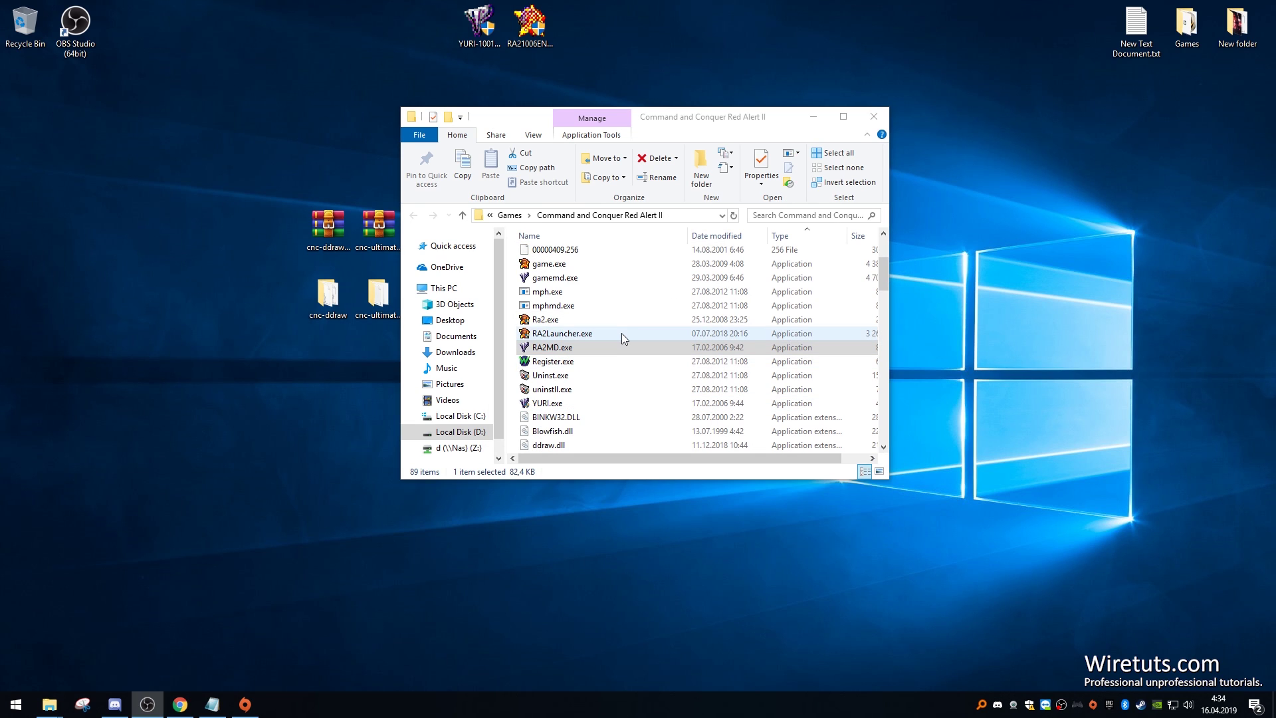
# Step: Open RA2.INI from the game folder in Notepad, shrink its window and place it beside the file list
pyautogui.scroll(-5, 623, 333)
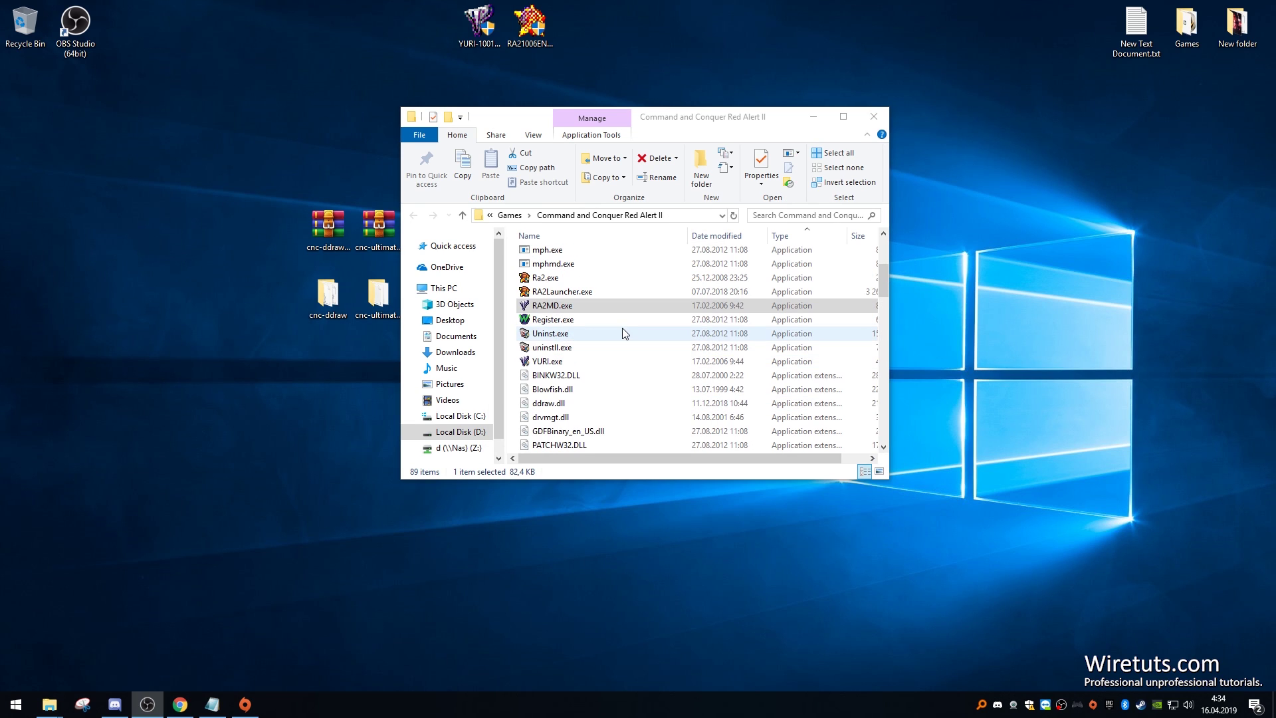
pyautogui.scroll(-2, 618, 329)
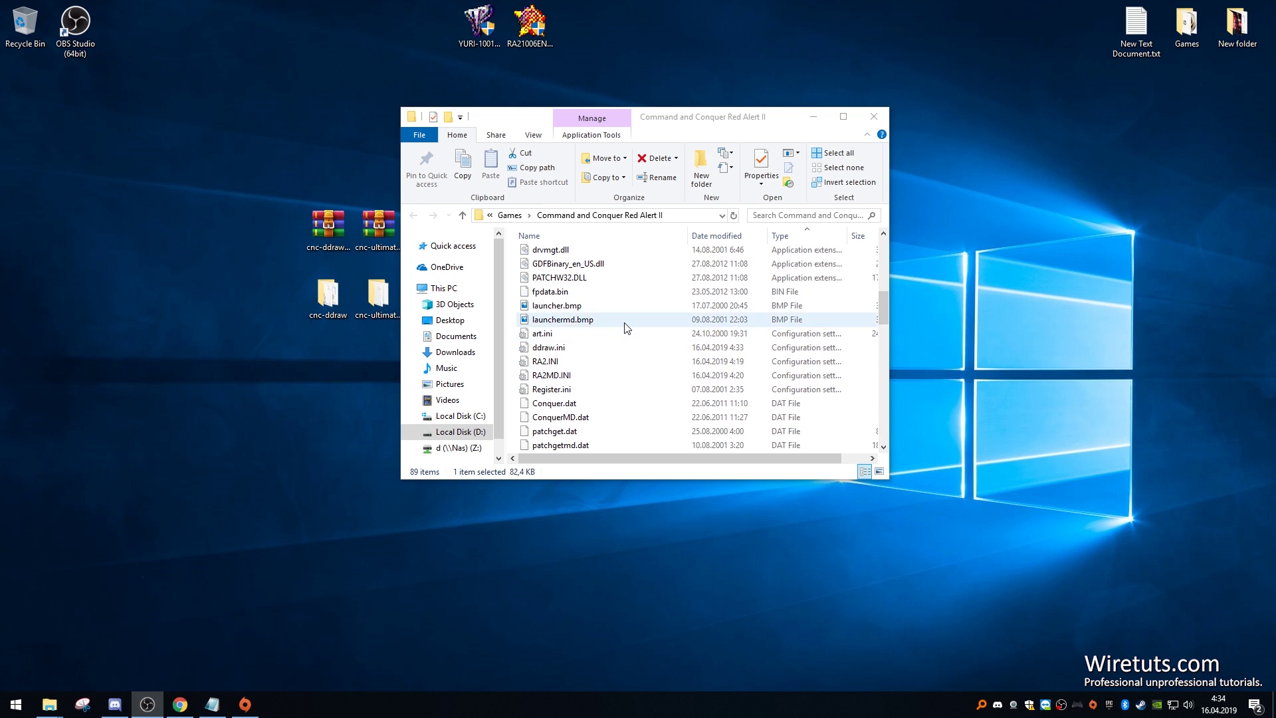
pyautogui.click(583, 320)
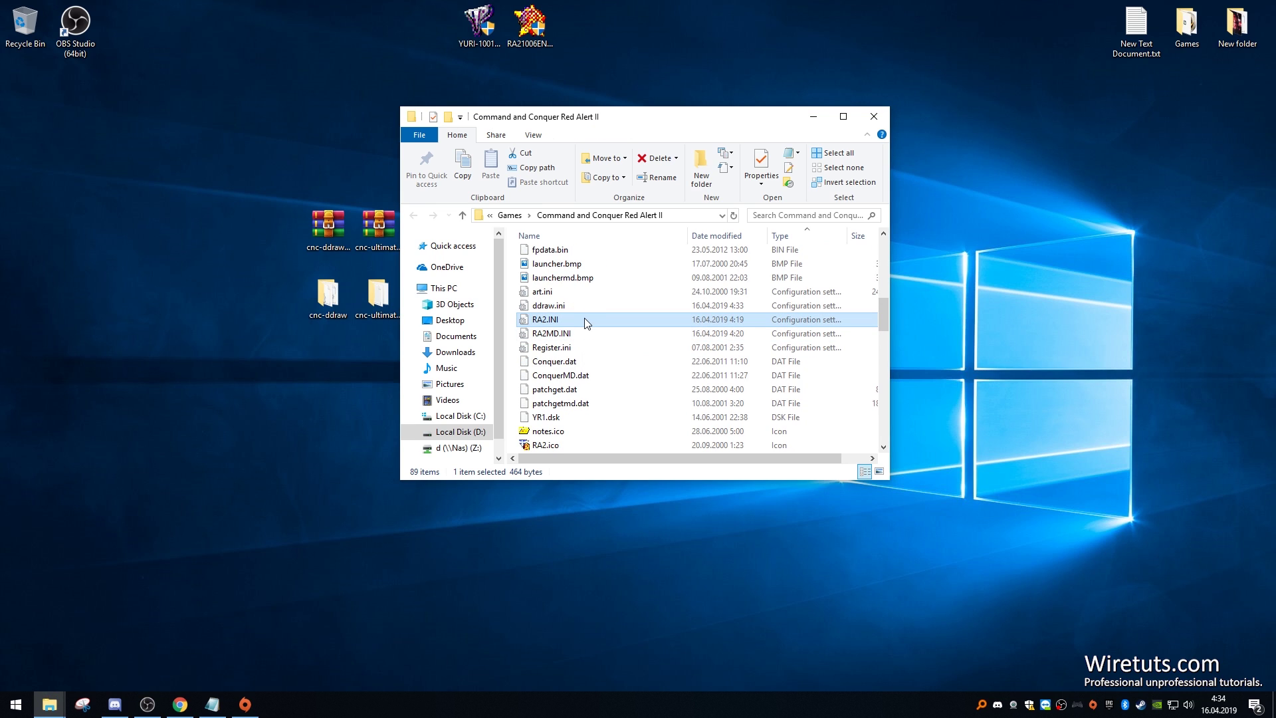
pyautogui.doubleClick(586, 321)
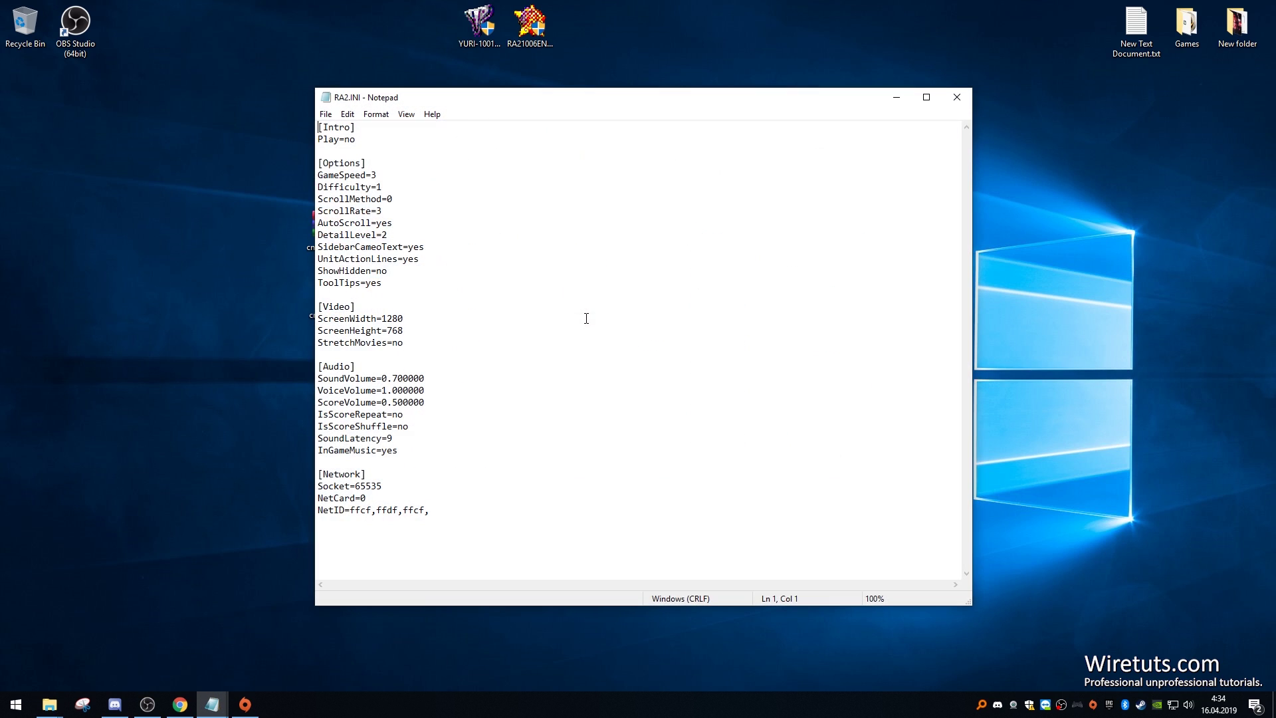
pyautogui.moveTo(315, 89); pyautogui.dragTo(532, 117)
pyautogui.moveTo(606, 132); pyautogui.dragTo(727, 115)
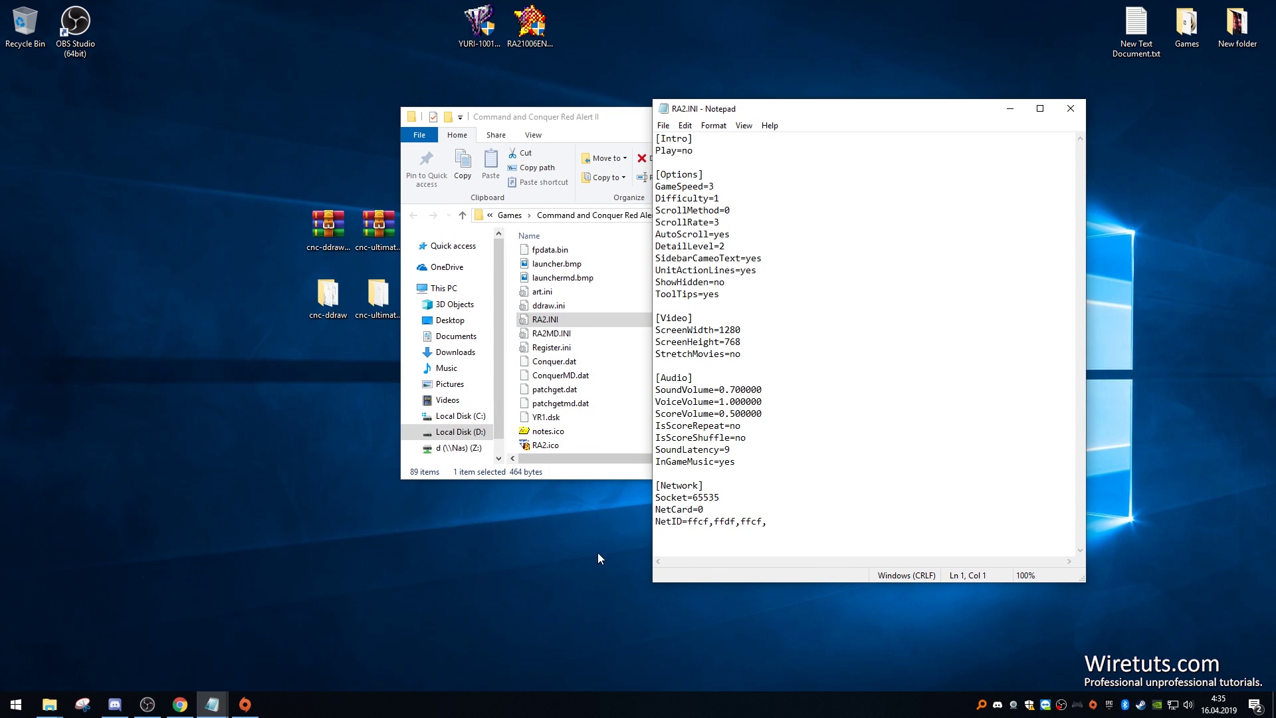
# Step: Switch to Chrome and copy the [Video] lines, from VideoBackBuffer=no to StretchMovies=no, given in step 4 of the wiretuts.com guide
pyautogui.click(180, 704)
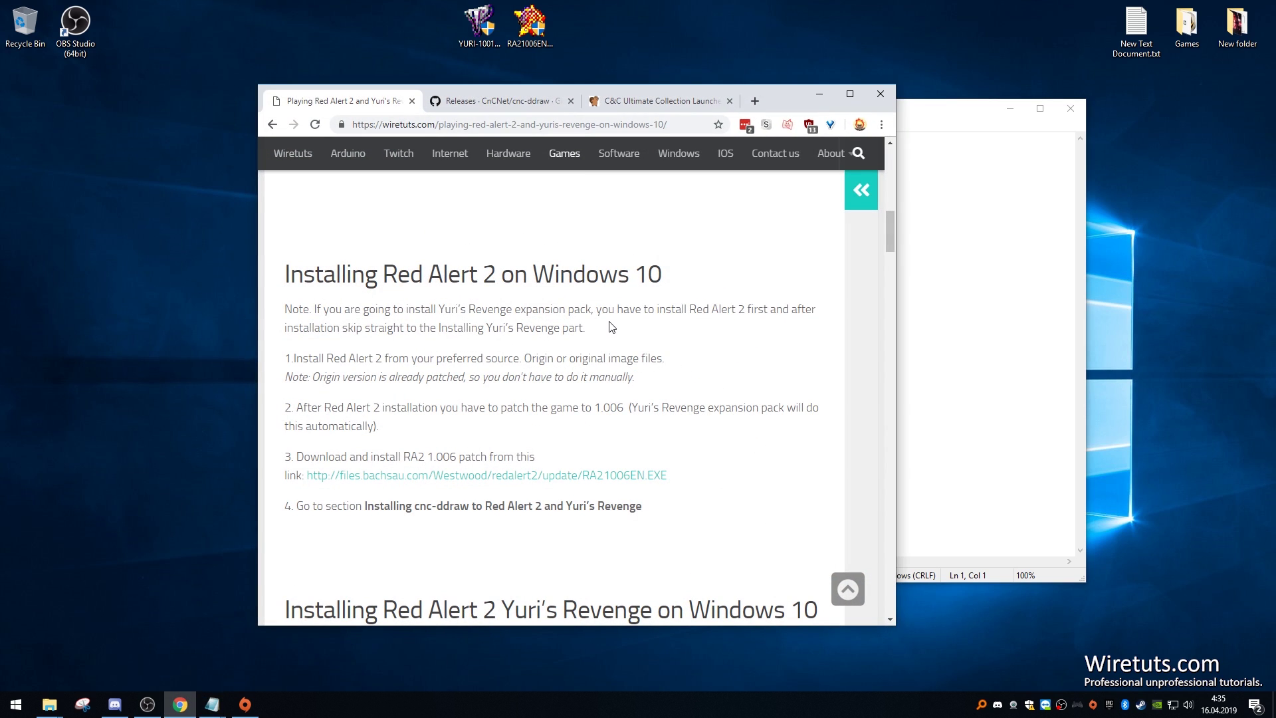
pyautogui.scroll(-10, 685, 326)
pyautogui.scroll(-11, 685, 332)
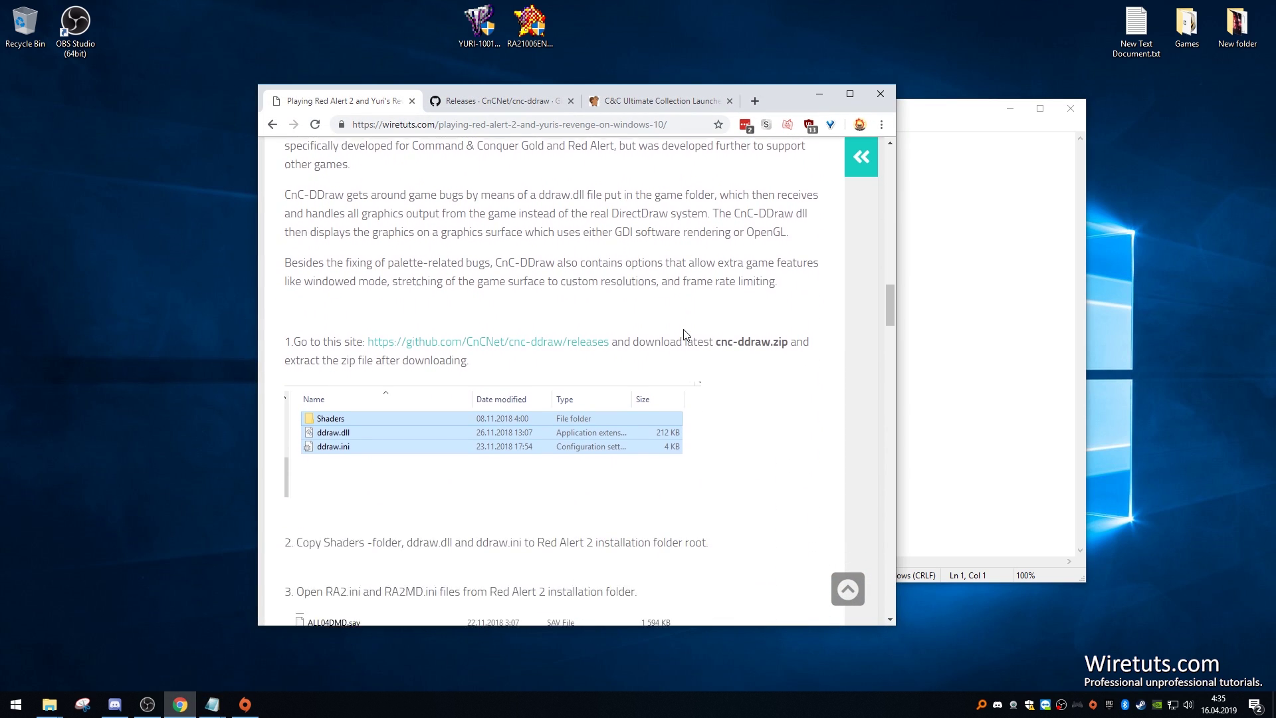
pyautogui.scroll(1, 347, 336)
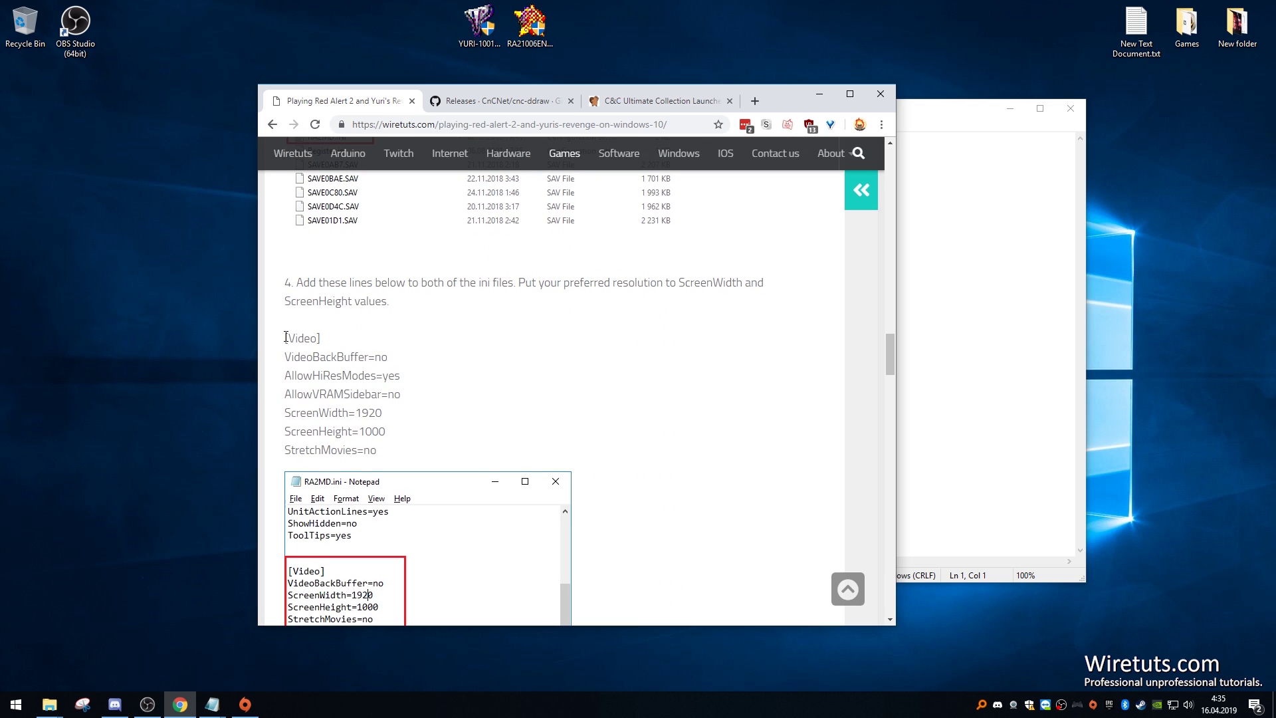
pyautogui.moveTo(286, 338); pyautogui.dragTo(382, 452)
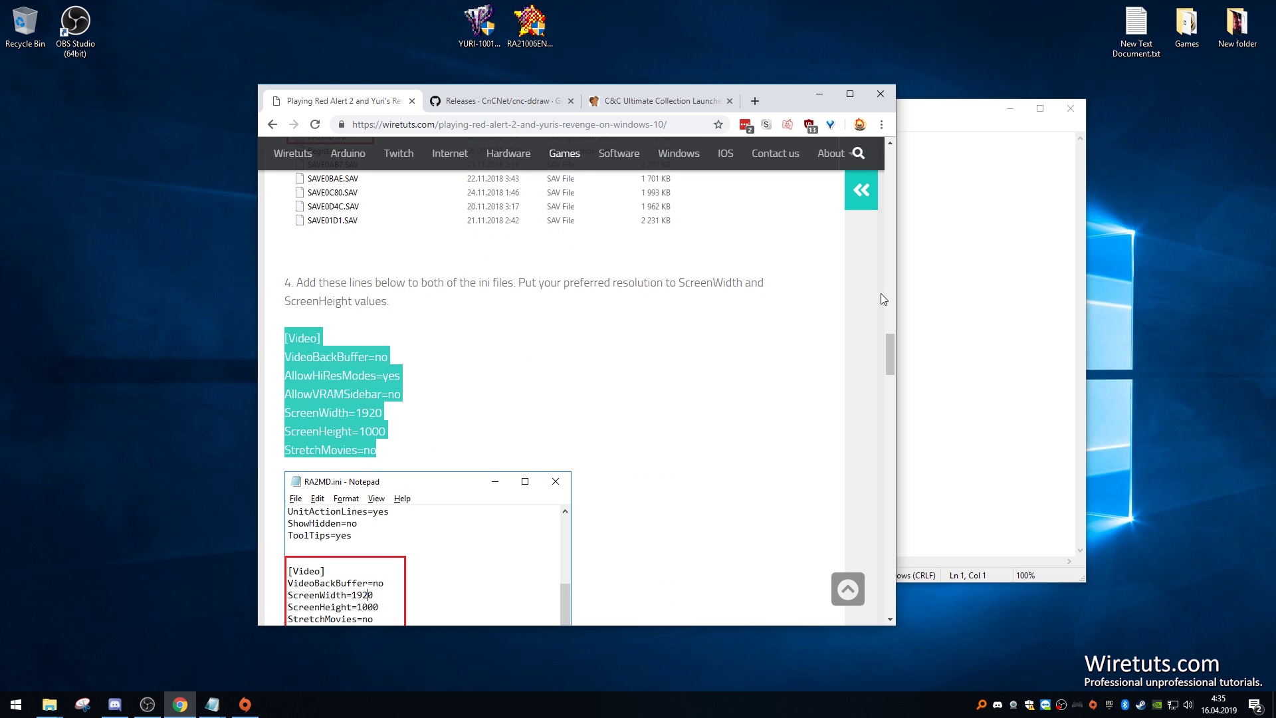
pyautogui.rightClick(372, 390)
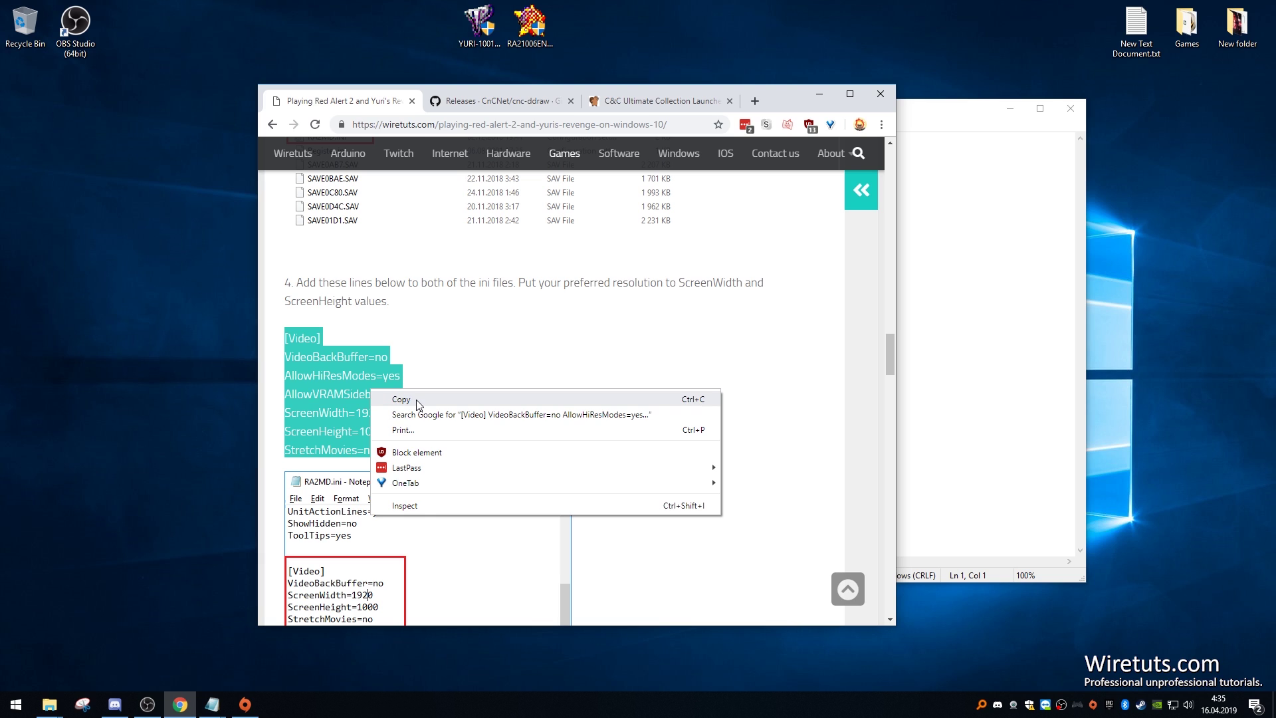
pyautogui.click(401, 400)
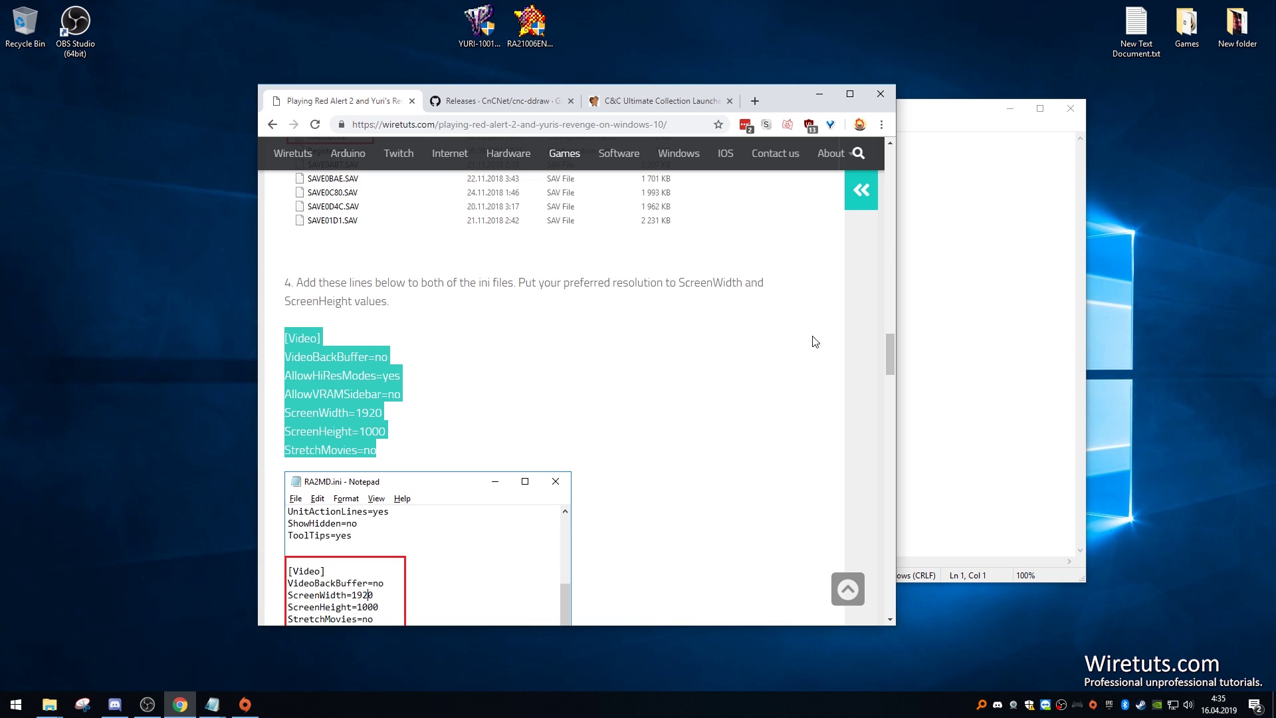
# Step: Minimize the browser and replace the whole [Video] section of RA2.INI in Notepad with the copied lines
pyautogui.click(824, 96)
pyautogui.moveTo(743, 355); pyautogui.dragTo(656, 318)
pyautogui.hotkey('ctrl', 'v')
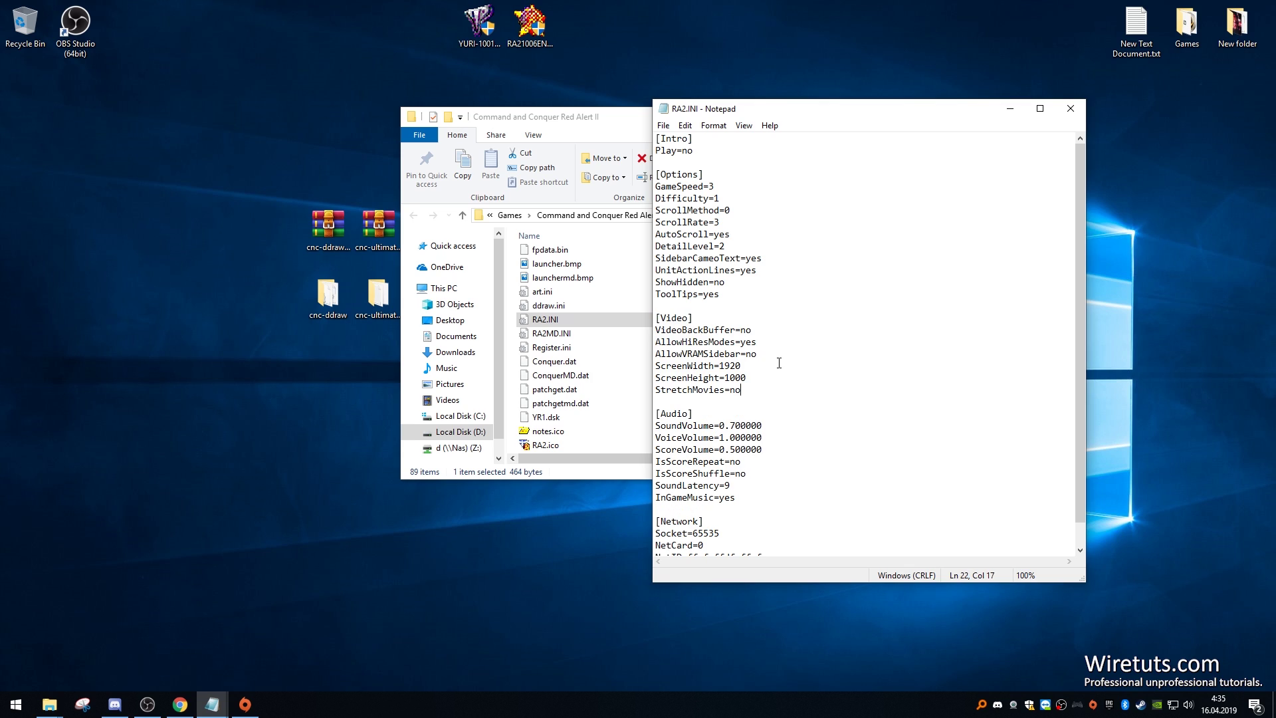
# Step: Set ScreenWidth to 1280 and ScreenHeight to 768 in the [Video] section of RA2.INI
pyautogui.moveTo(720, 364); pyautogui.dragTo(756, 363)
pyautogui.write('12820')
pyautogui.press('BackSpace')
pyautogui.press('BackSpace')
pyautogui.write('0')
pyautogui.press('BackSpace')
pyautogui.press('BackSpace')
pyautogui.press('BackSpace')
pyautogui.press('BackSpace')
pyautogui.write('4')
pyautogui.press('BackSpace')
pyautogui.write('768')
# Step: Try StretchMovies=yes in the [Video] section of RA2.INI and return the value to no
pyautogui.press('BackSpace')
pyautogui.press('BackSpace')
pyautogui.write('yes')
pyautogui.hotkey('shift', 'Left')
pyautogui.hotkey('shift', 'Left')
pyautogui.hotkey('shift', 'Left')
pyautogui.hotkey('shift', 'Left')
pyautogui.hotkey('shift', 'Left')
pyautogui.hotkey('shift', 'Left')
pyautogui.hotkey('shift', 'Left')
pyautogui.hotkey('shift', 'Left')
pyautogui.hotkey('shift', 'Left')
pyautogui.hotkey('shift', 'Left')
pyautogui.hotkey('shift', 'Left')
pyautogui.hotkey('shift', 'Left')
pyautogui.hotkey('shift', 'Left')
pyautogui.hotkey('shift', 'Left')
pyautogui.hotkey('shift', 'Left')
pyautogui.hotkey('shift', 'Left')
pyautogui.hotkey('shift', 'Left')
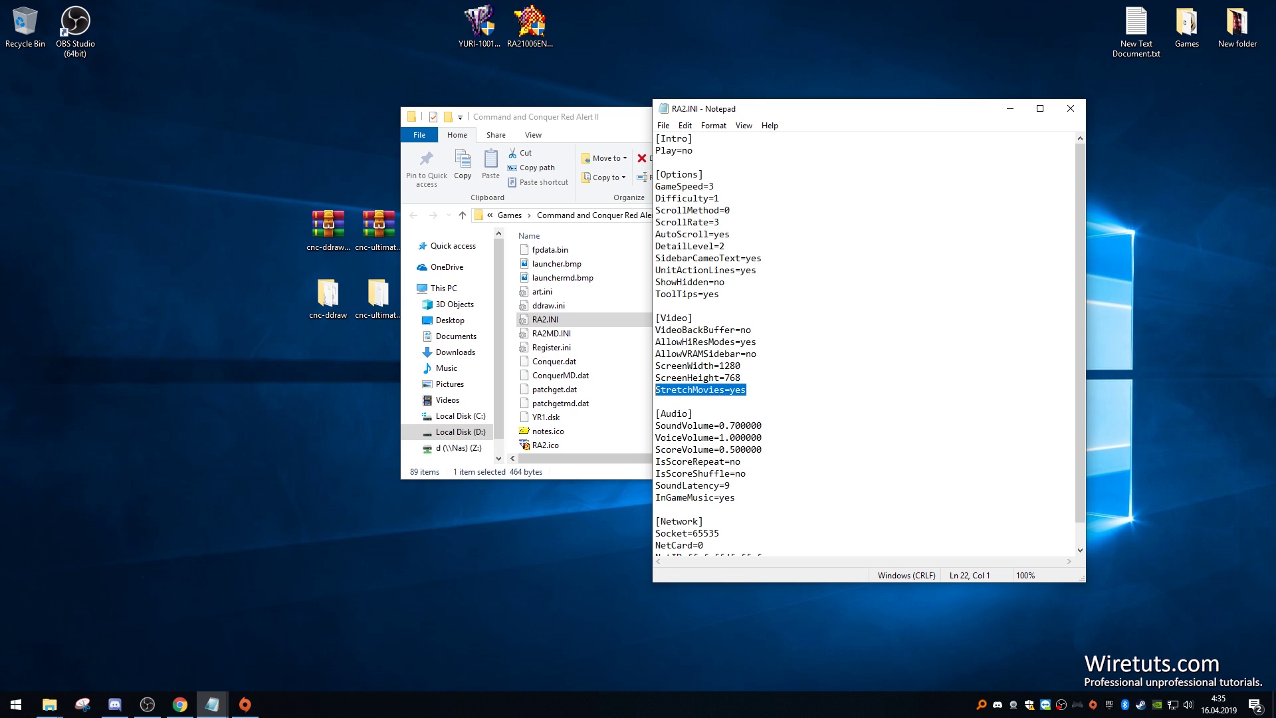
pyautogui.click(656, 402)
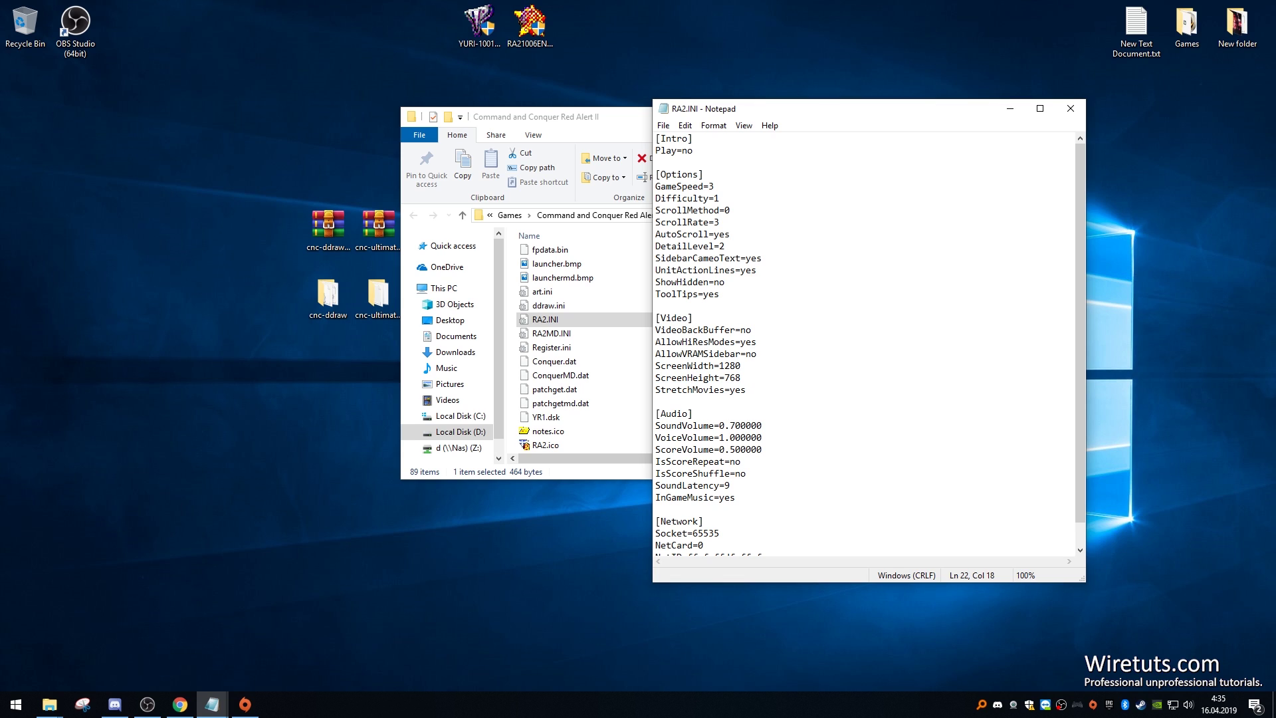
pyautogui.press('BackSpace')
pyautogui.press('BackSpace')
pyautogui.press('BackSpace')
pyautogui.write('no')
# Step: Save RA2.INI and use its edited [Video] section to replace the [Video] section of RA2MD.INI
pyautogui.moveTo(740, 392); pyautogui.dragTo(657, 318)
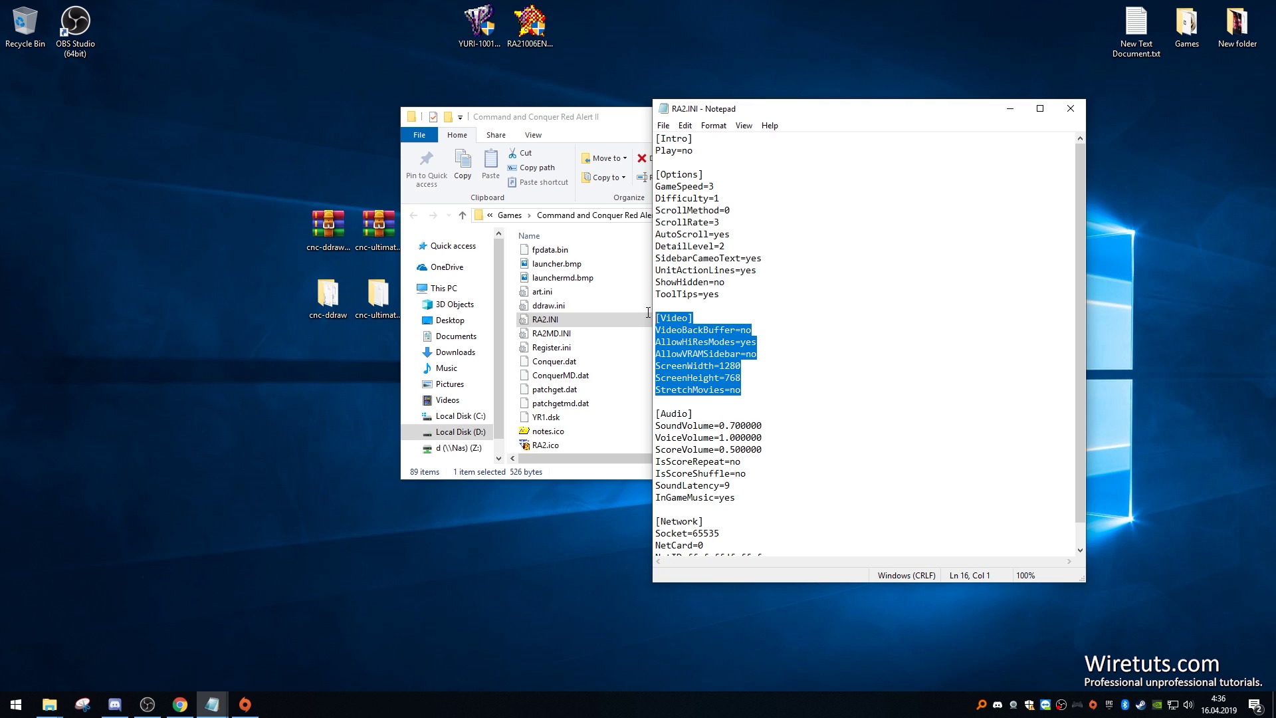
pyautogui.click(829, 365)
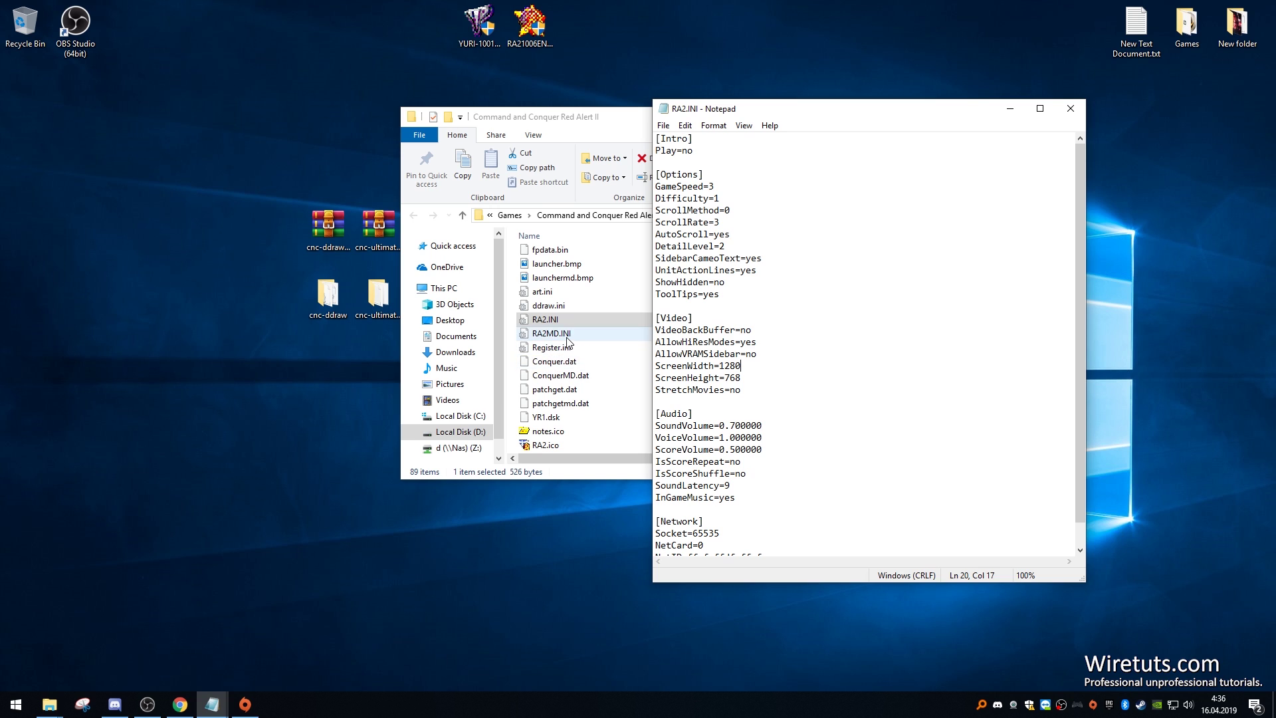
pyautogui.click(597, 340)
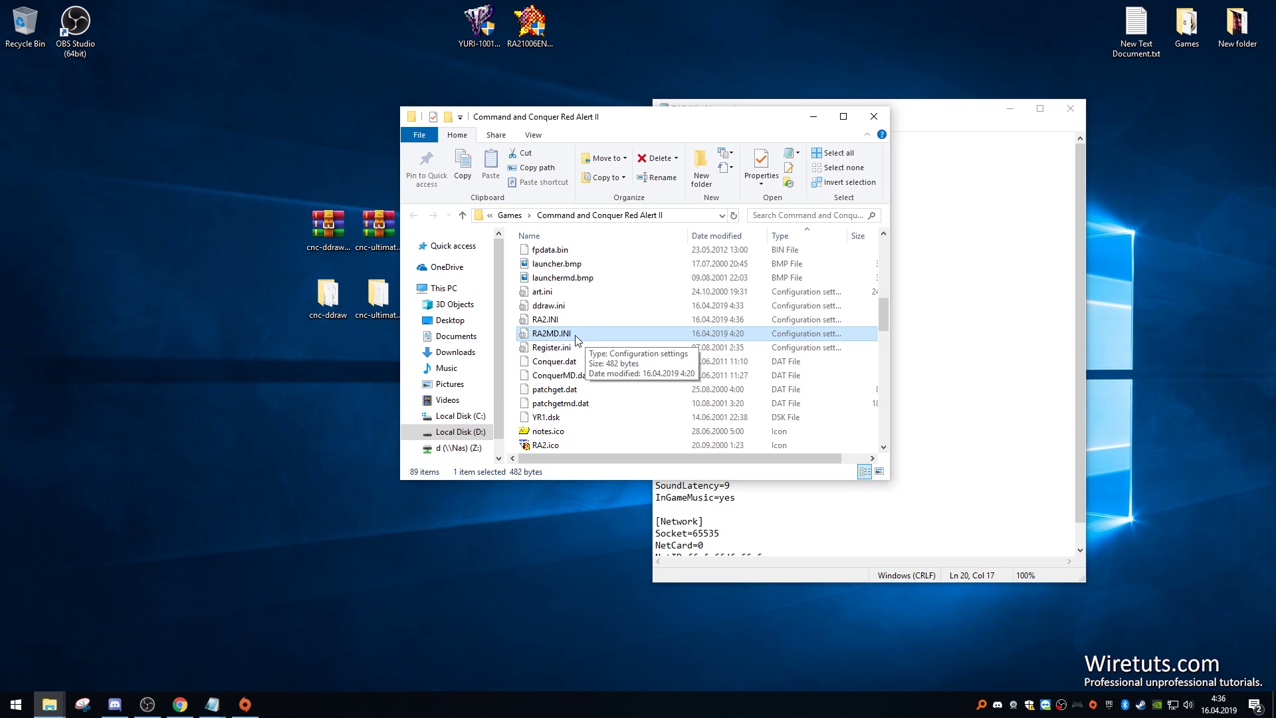
pyautogui.doubleClick(576, 336)
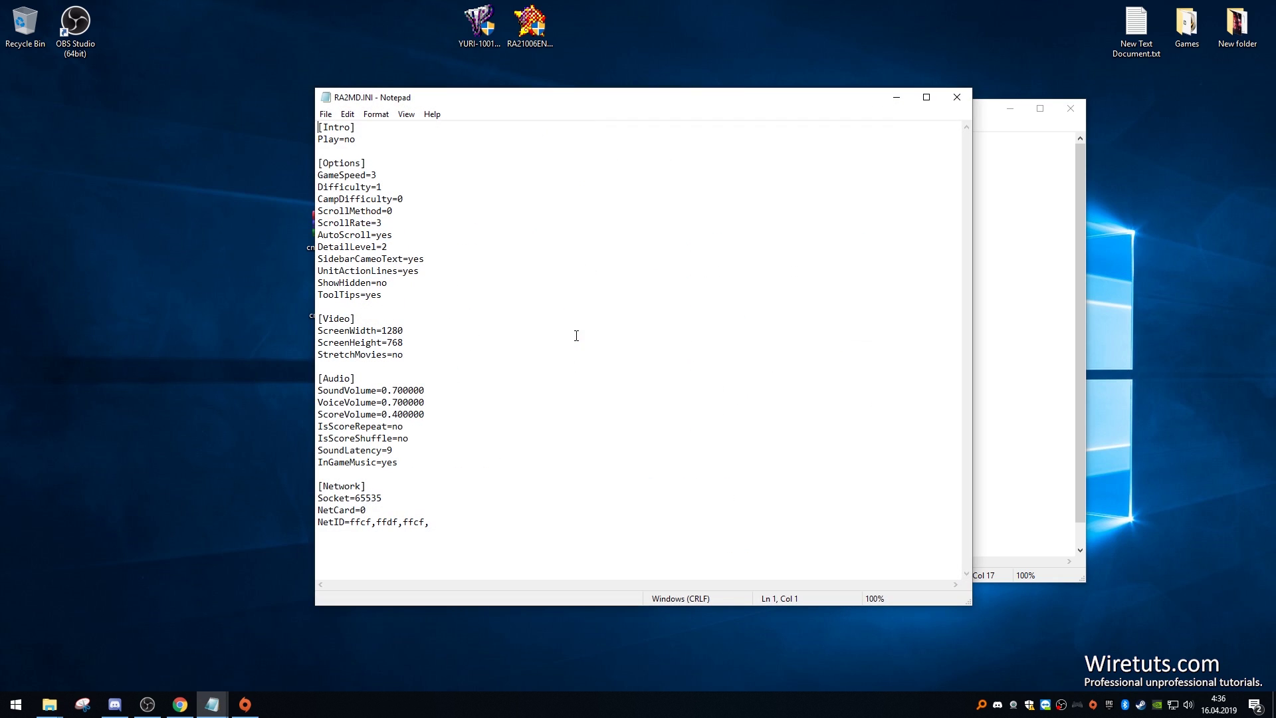
pyautogui.moveTo(493, 353); pyautogui.dragTo(300, 317)
pyautogui.hotkey('ctrl', 'v')
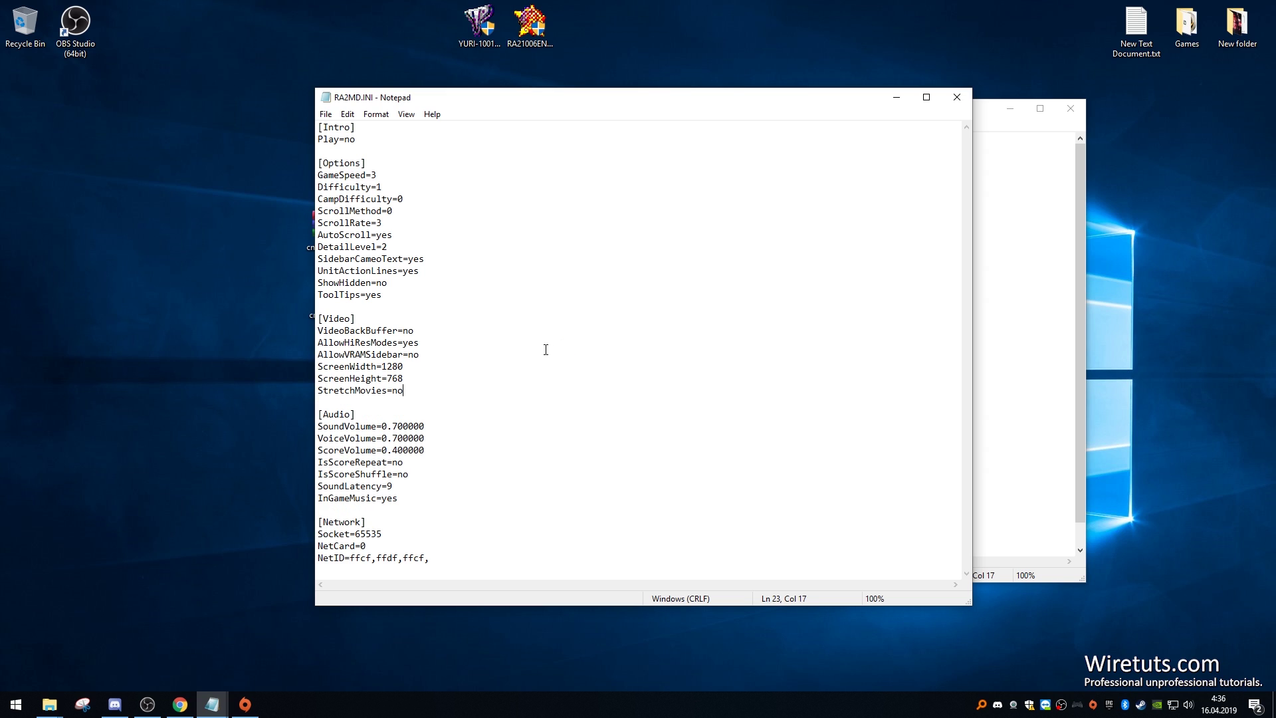
# Step: Save RA2MD.INI and close both Notepad windows
pyautogui.click(325, 115)
pyautogui.click(354, 157)
pyautogui.click(962, 101)
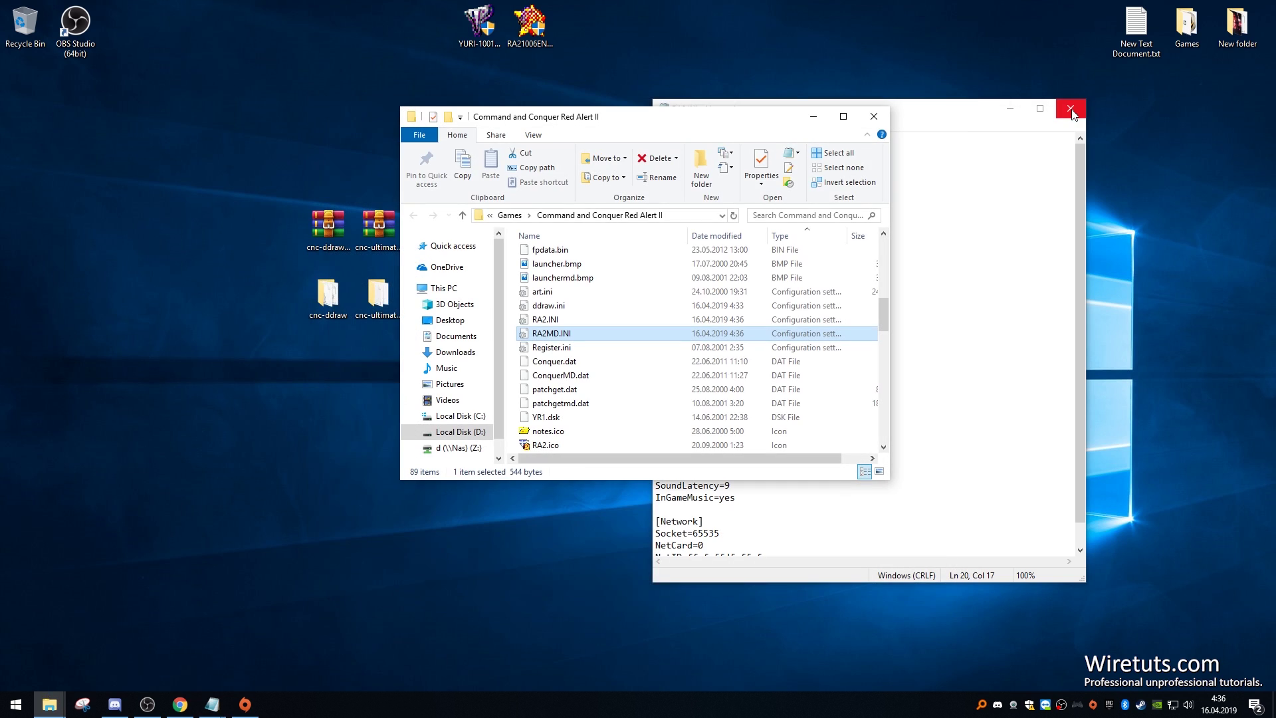
pyautogui.click(1072, 110)
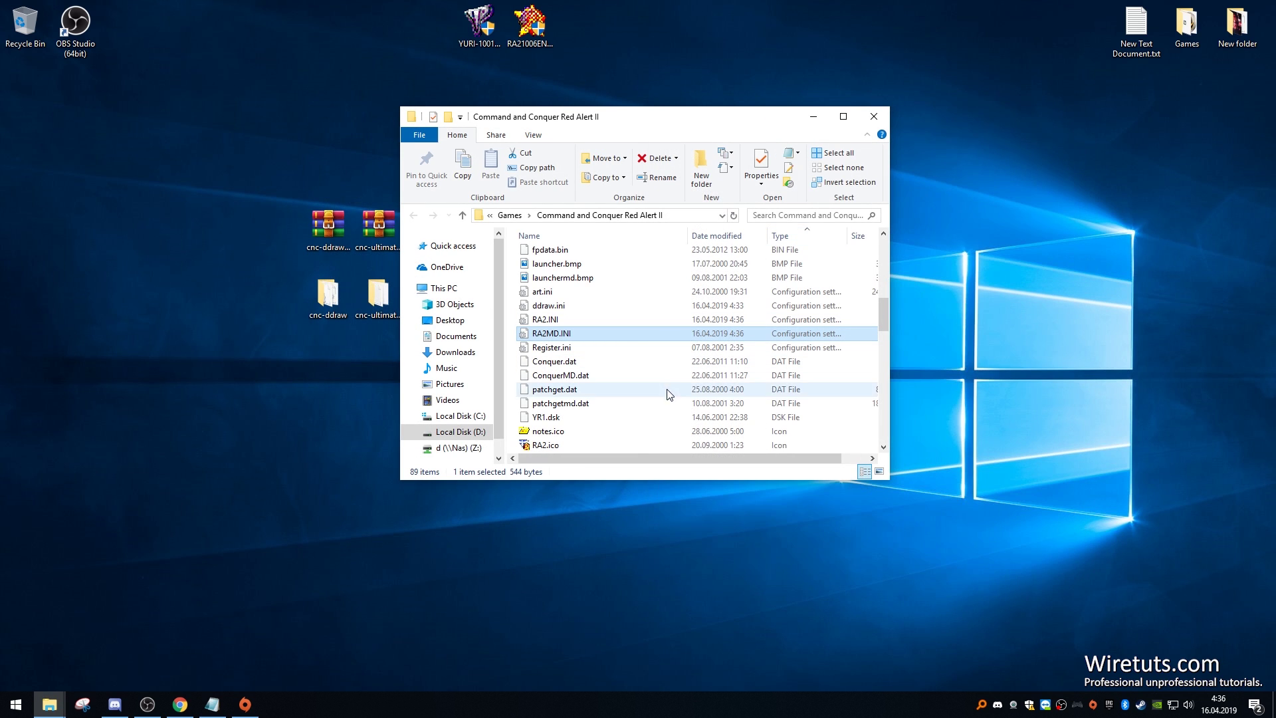
# Step: Set windowed=true in ddraw.ini from the game folder, save and close the file, and minimize the folder window
pyautogui.doubleClick(572, 309)
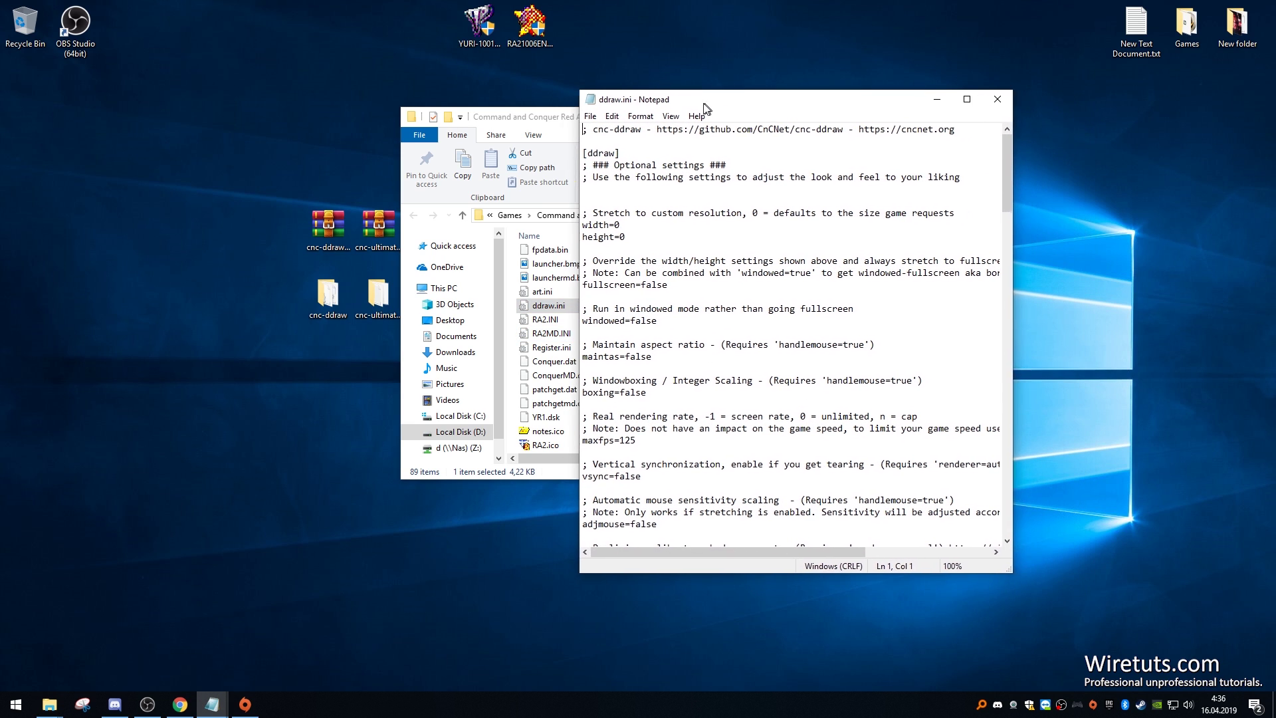
pyautogui.moveTo(705, 108); pyautogui.dragTo(612, 100)
pyautogui.moveTo(540, 314); pyautogui.dragTo(567, 312)
pyautogui.write('tru')
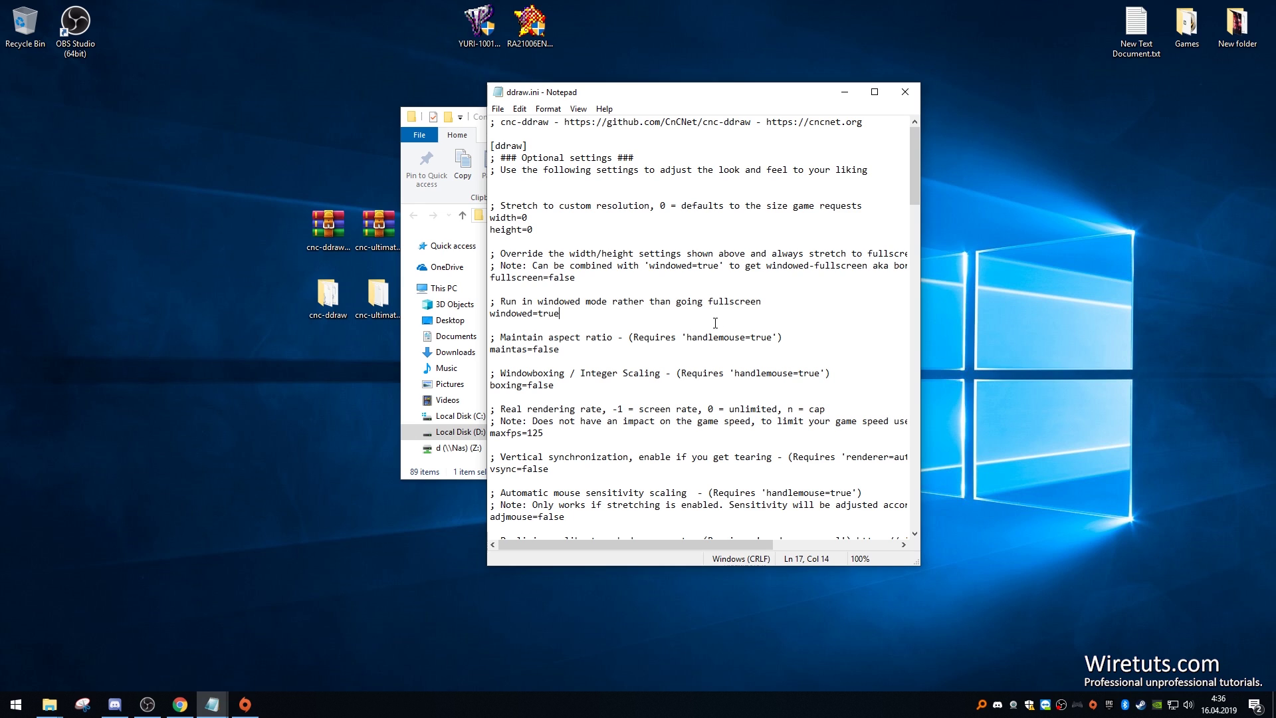
pyautogui.click(904, 92)
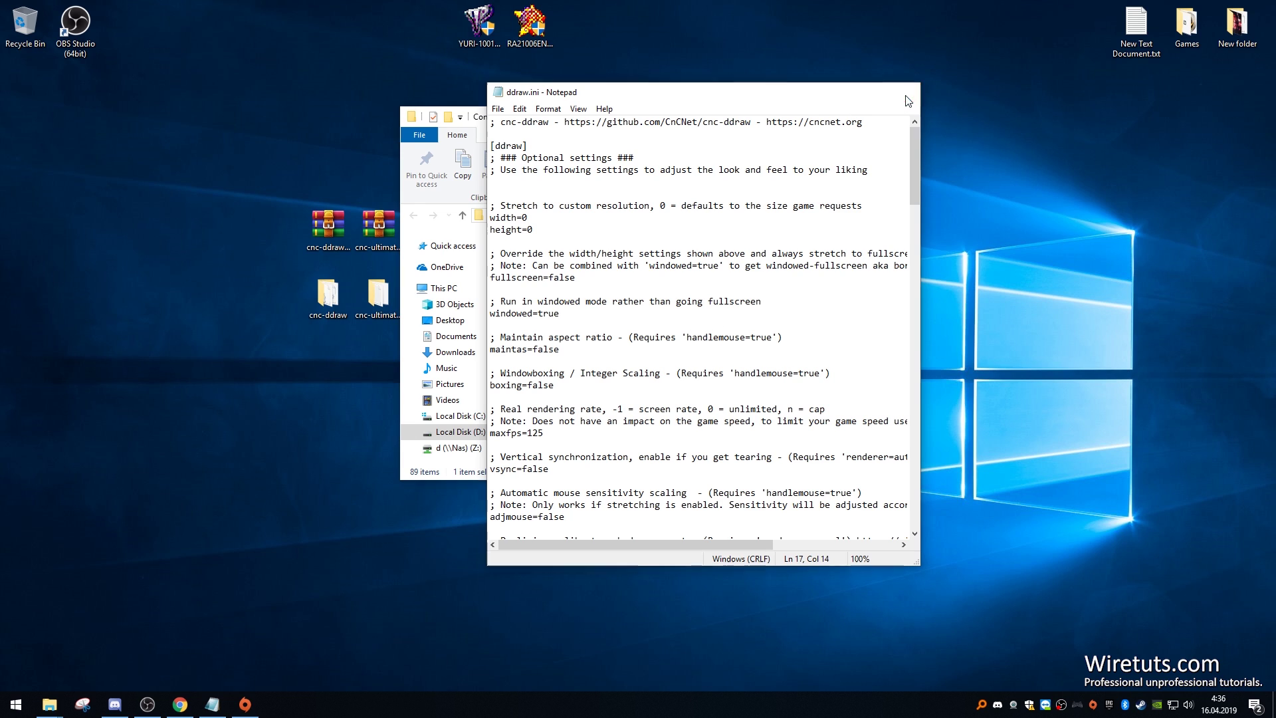
pyautogui.click(814, 116)
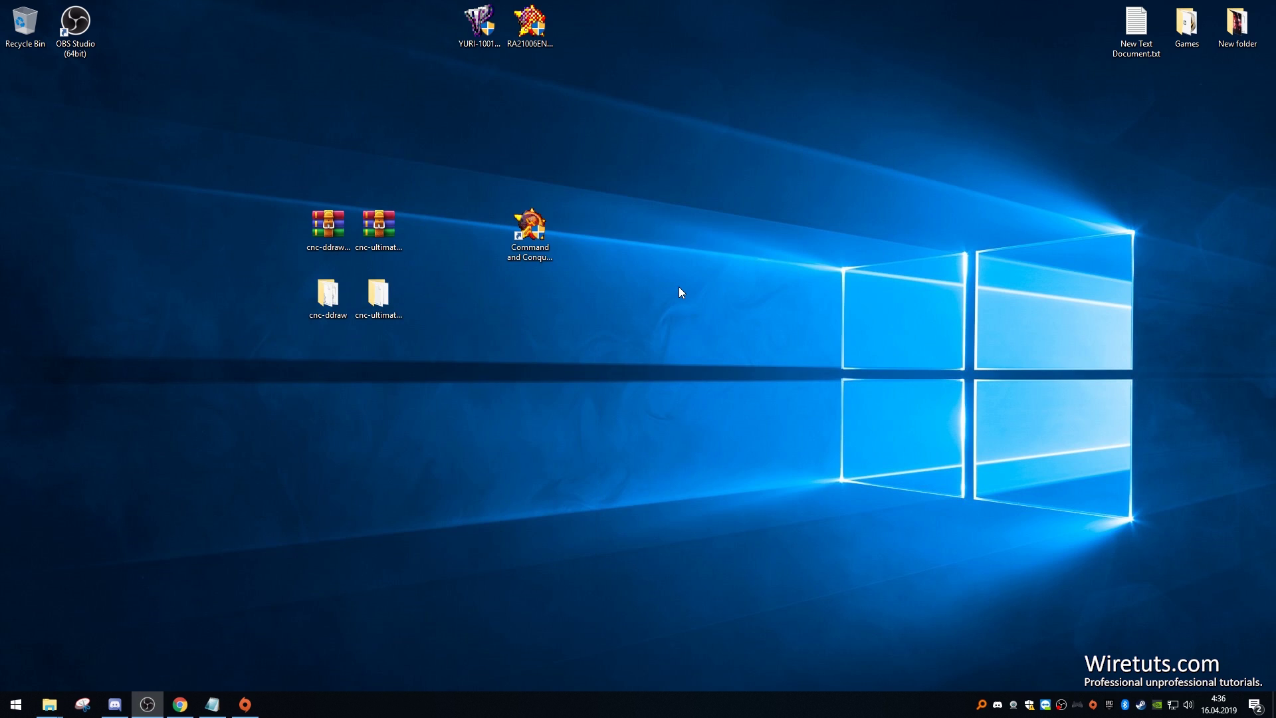
# Step: Launch Red Alert 2 from its desktop shortcut and start a single-player skirmish game
pyautogui.doubleClick(530, 229)
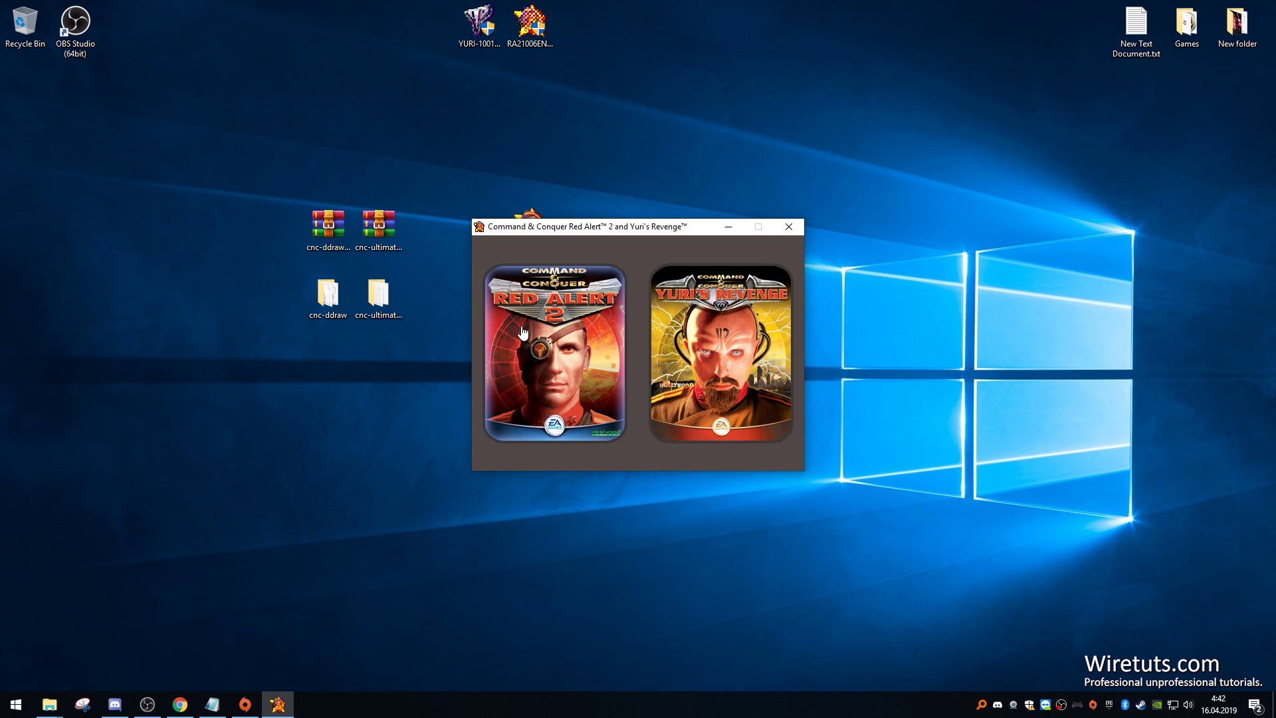
pyautogui.click(522, 328)
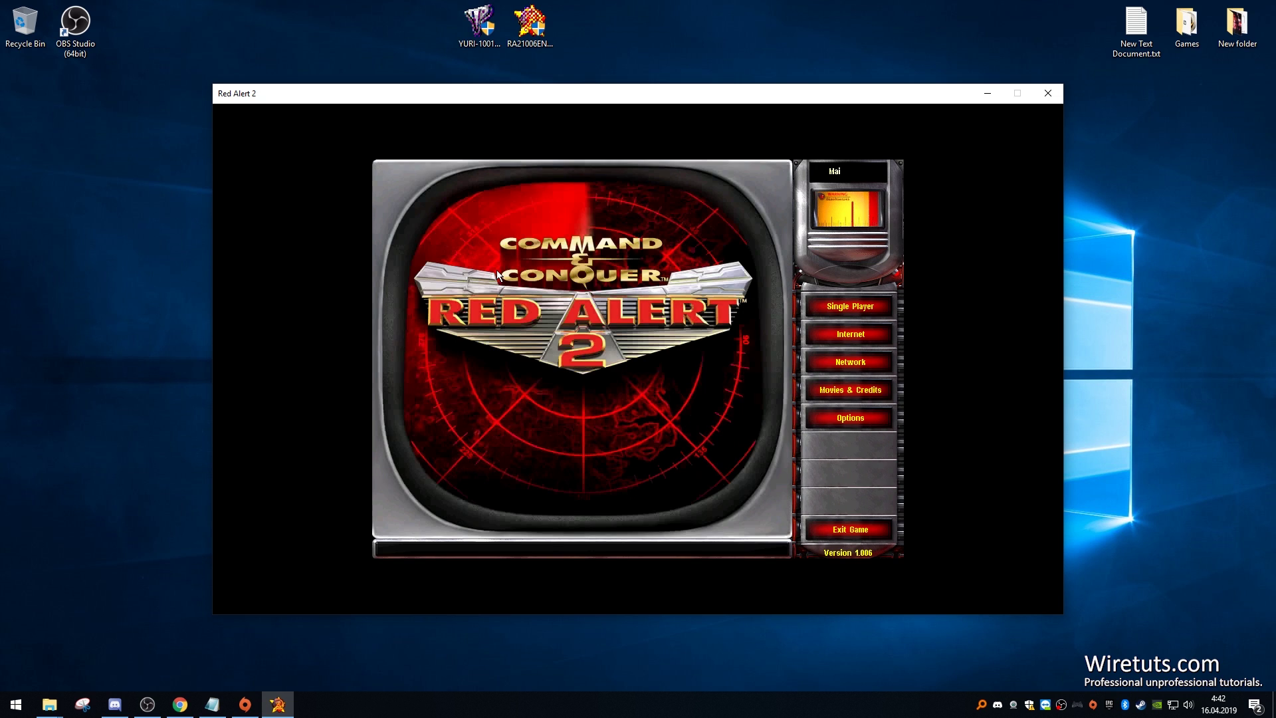
pyautogui.click(872, 305)
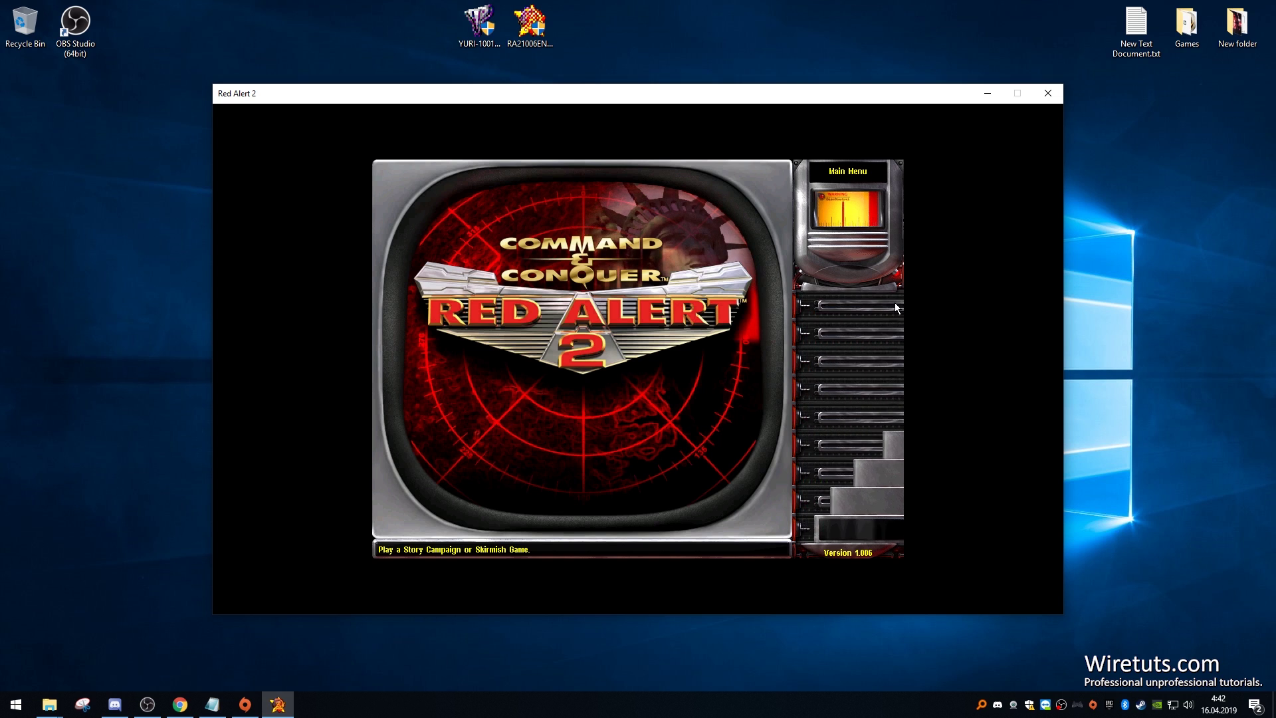
pyautogui.click(867, 360)
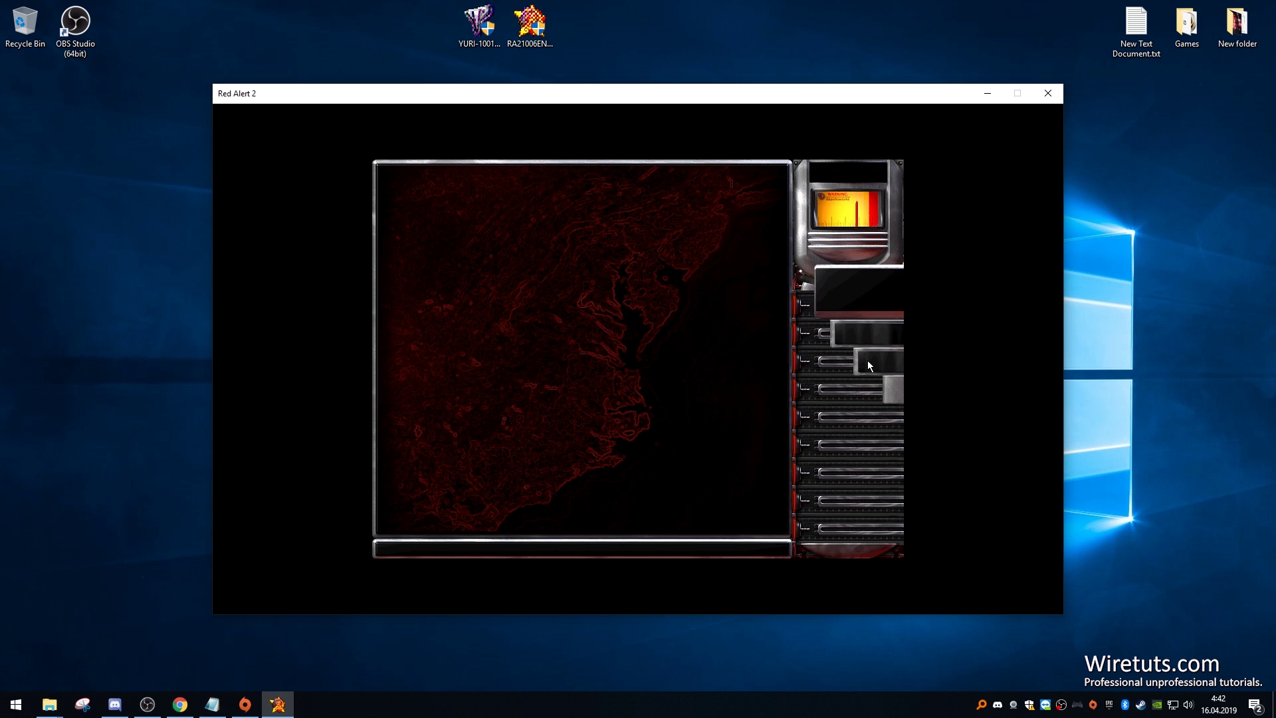
pyautogui.click(847, 329)
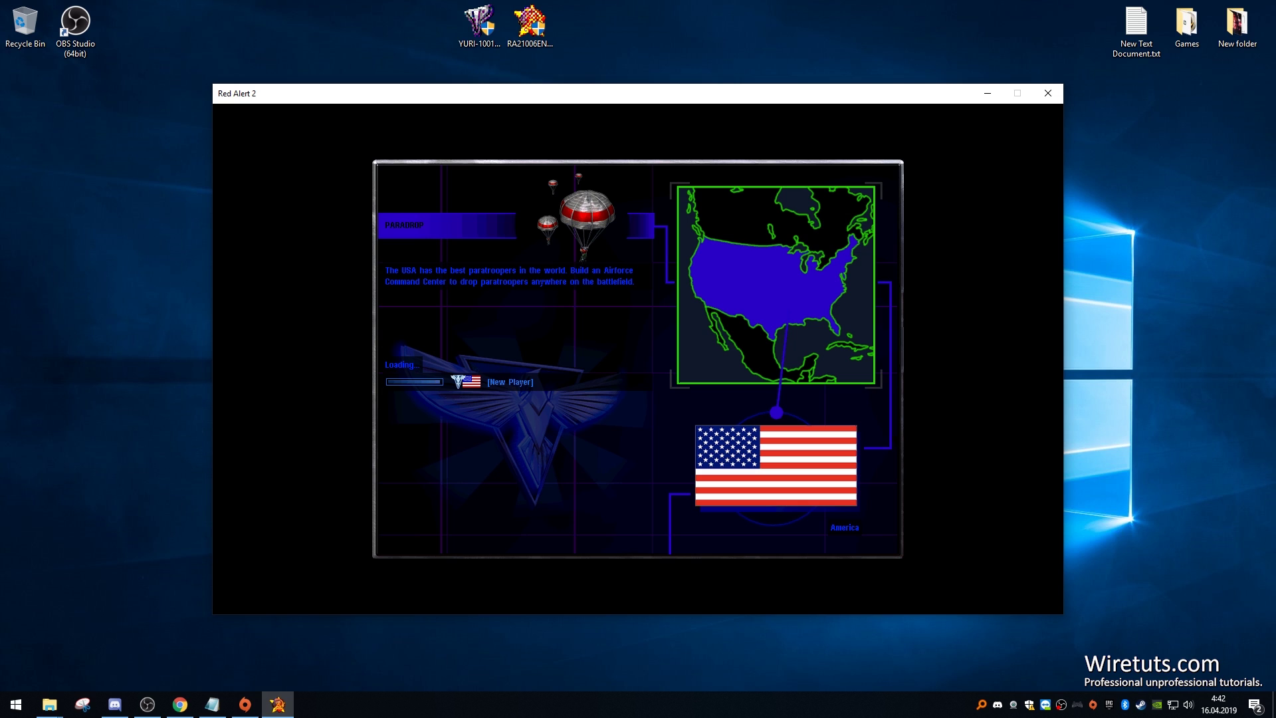
# Step: Select all starting units in the skirmish and order them to move to different spots on the map
pyautogui.moveTo(526, 326); pyautogui.dragTo(570, 384)
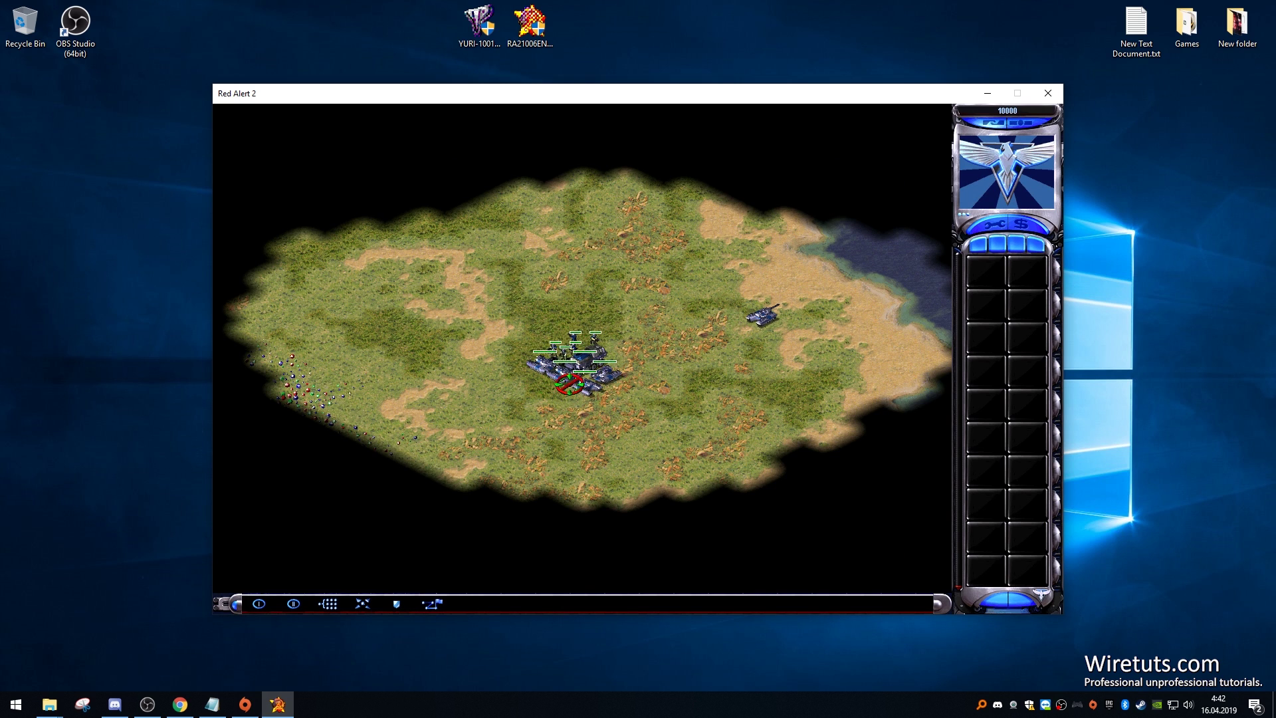
pyautogui.moveTo(399, 247); pyautogui.dragTo(843, 465)
pyautogui.click(495, 353)
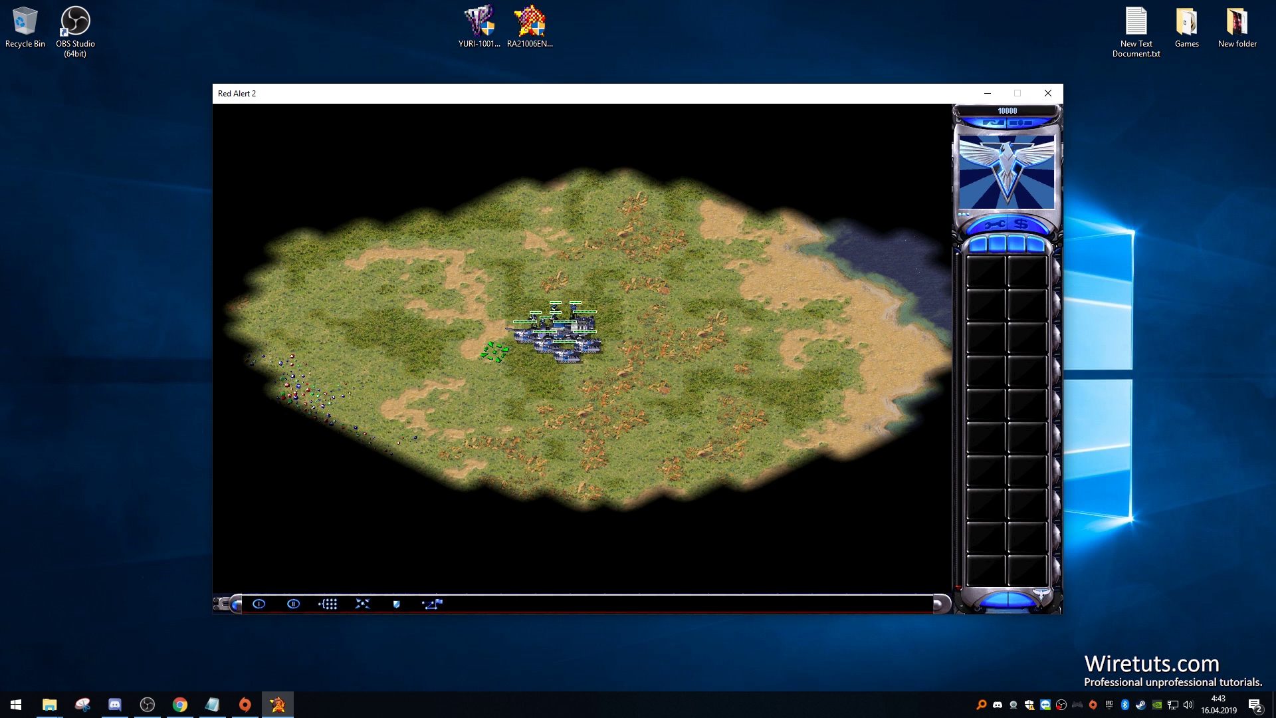
pyautogui.click(655, 342)
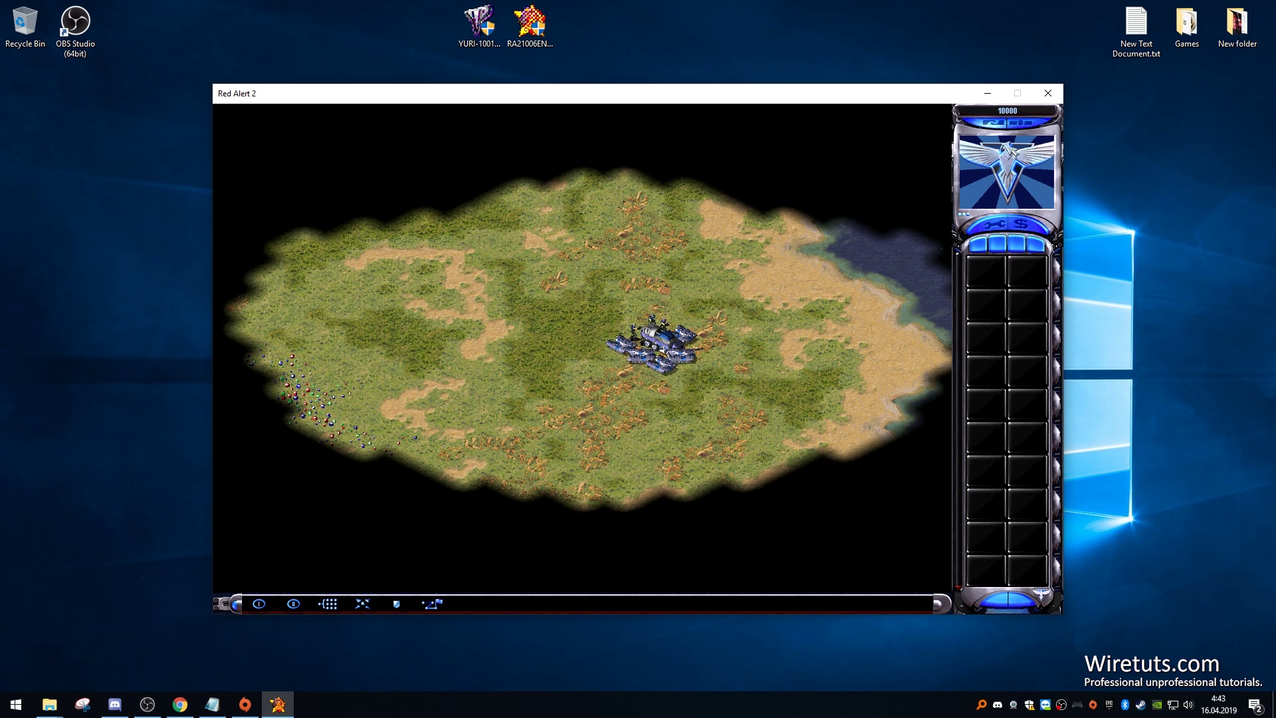
# Step: Set the Game Speed to Fast in the mission's game controls and resume the mission
pyautogui.click(1036, 122)
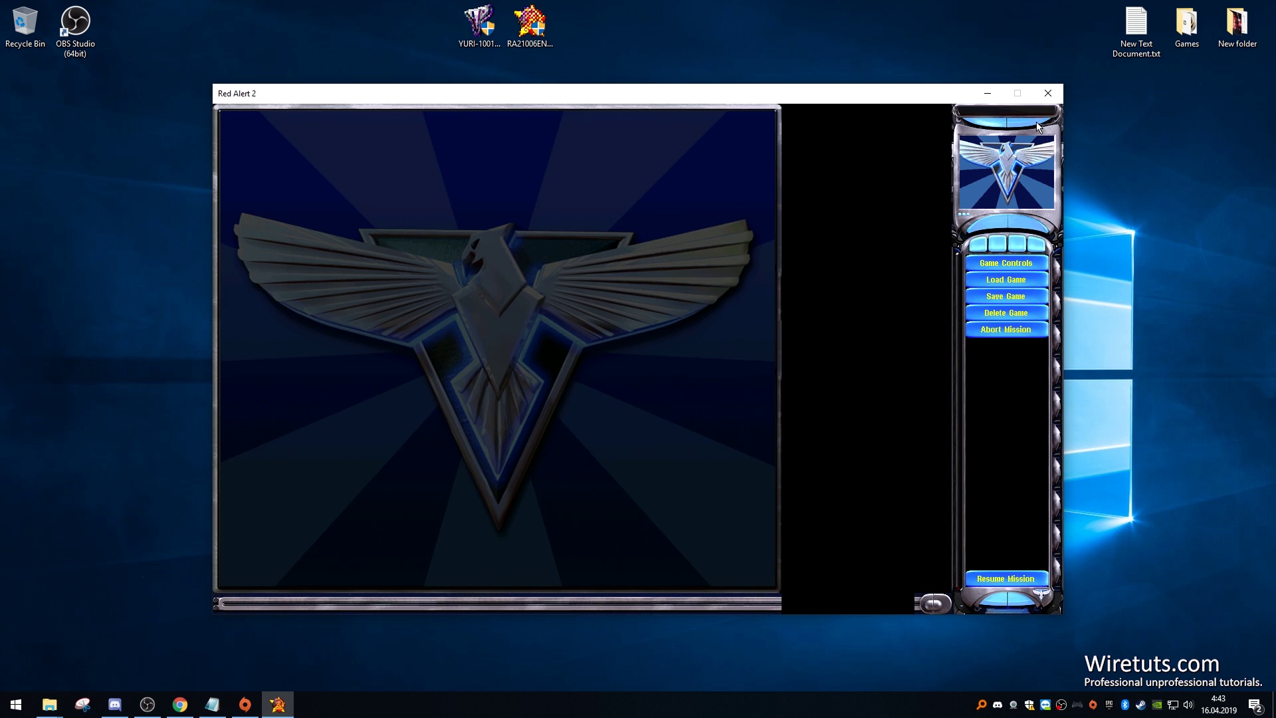
pyautogui.click(1023, 261)
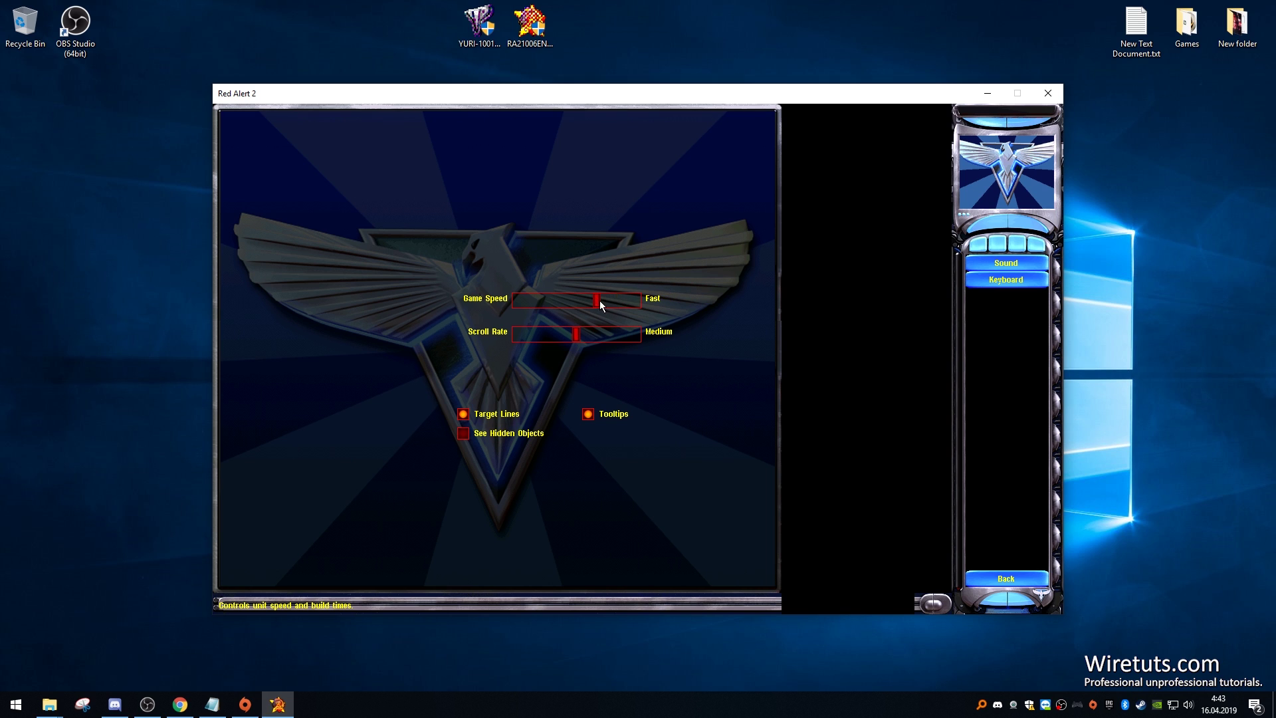
pyautogui.click(1010, 578)
pyautogui.click(1013, 580)
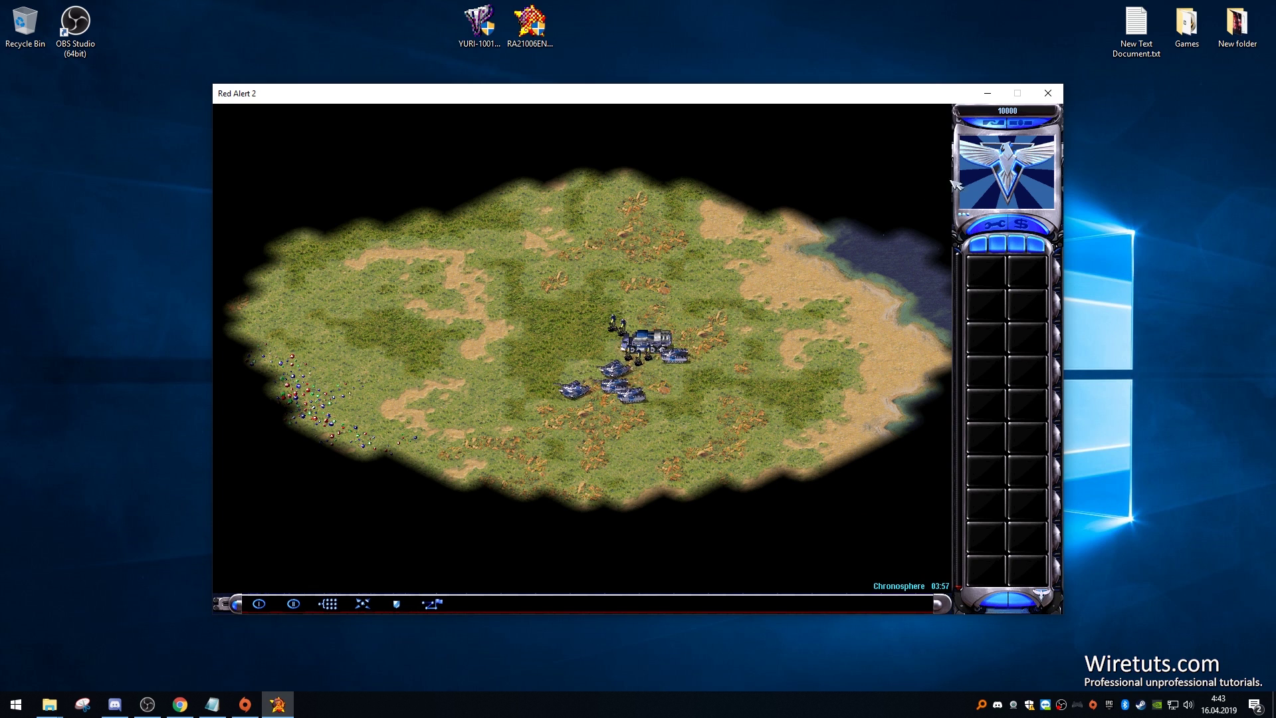
# Step: Raise the Game Speed to Faster in the mission's game controls and resume the mission
pyautogui.click(995, 123)
pyautogui.click(994, 262)
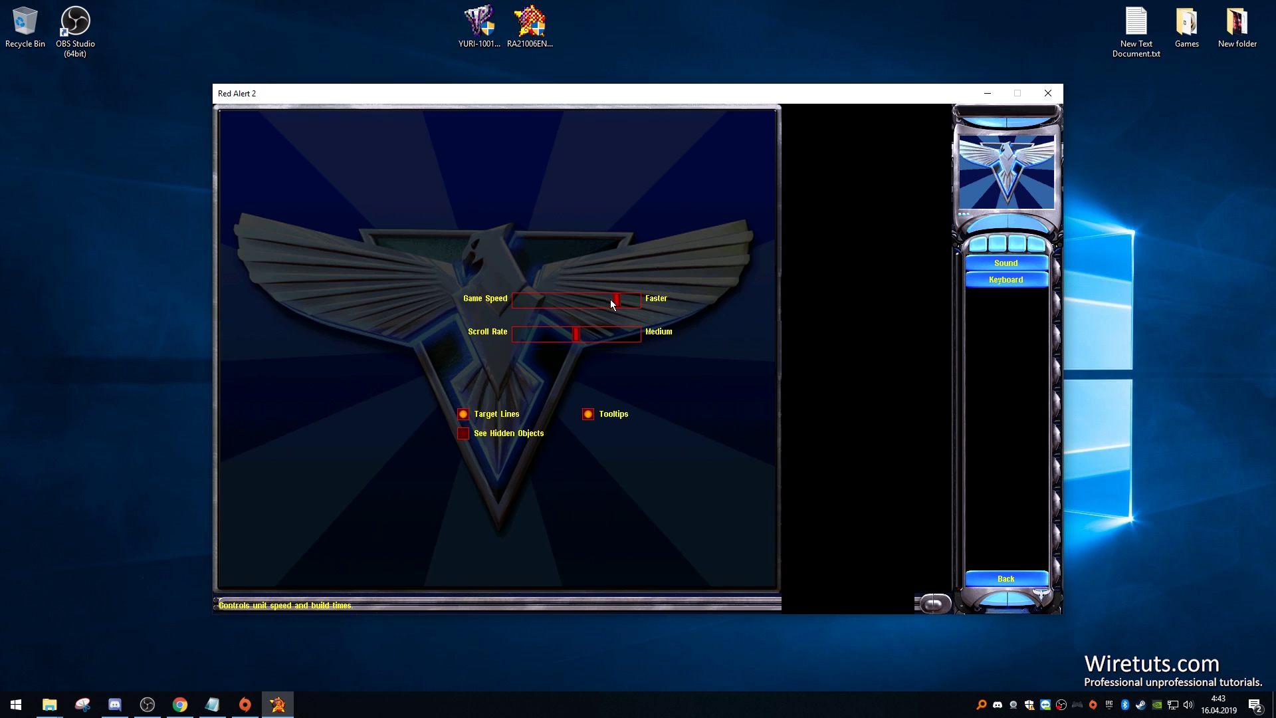
pyautogui.click(1006, 578)
pyautogui.click(1005, 579)
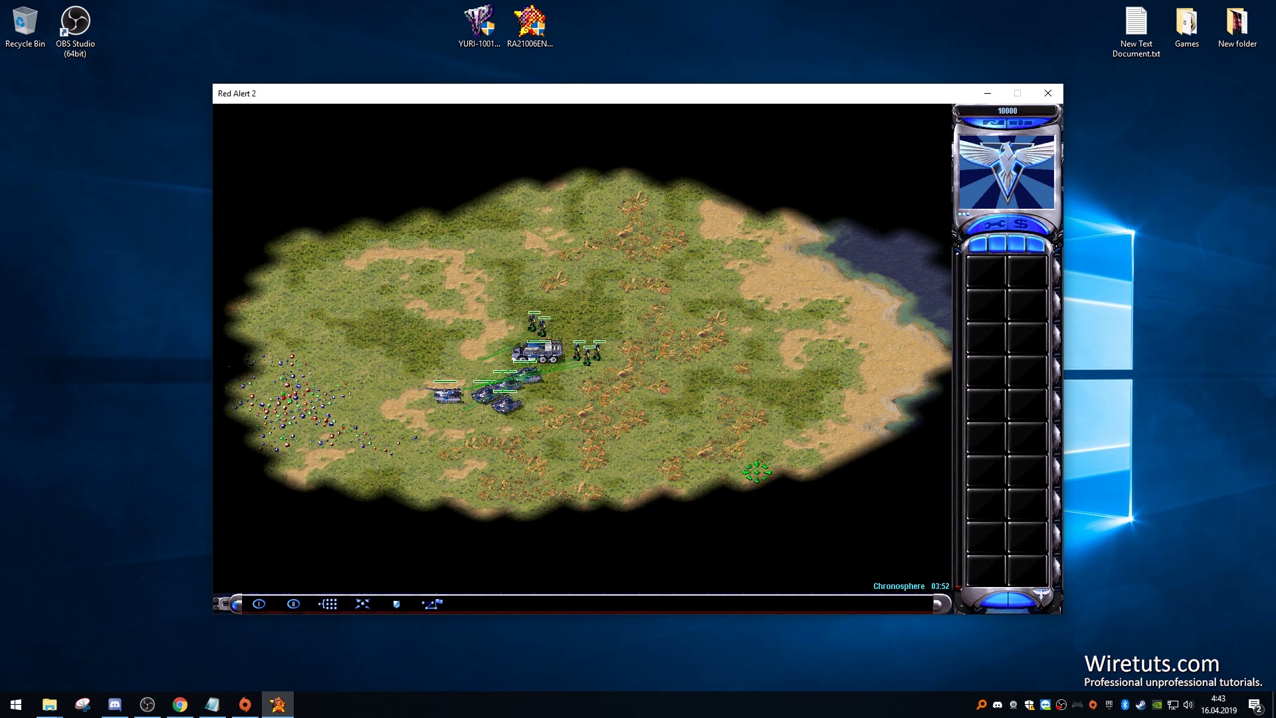
# Step: Send the selected units to the map's lower edge, redirect them to the upper area and deselect them
pyautogui.click(756, 472)
pyautogui.click(591, 263)
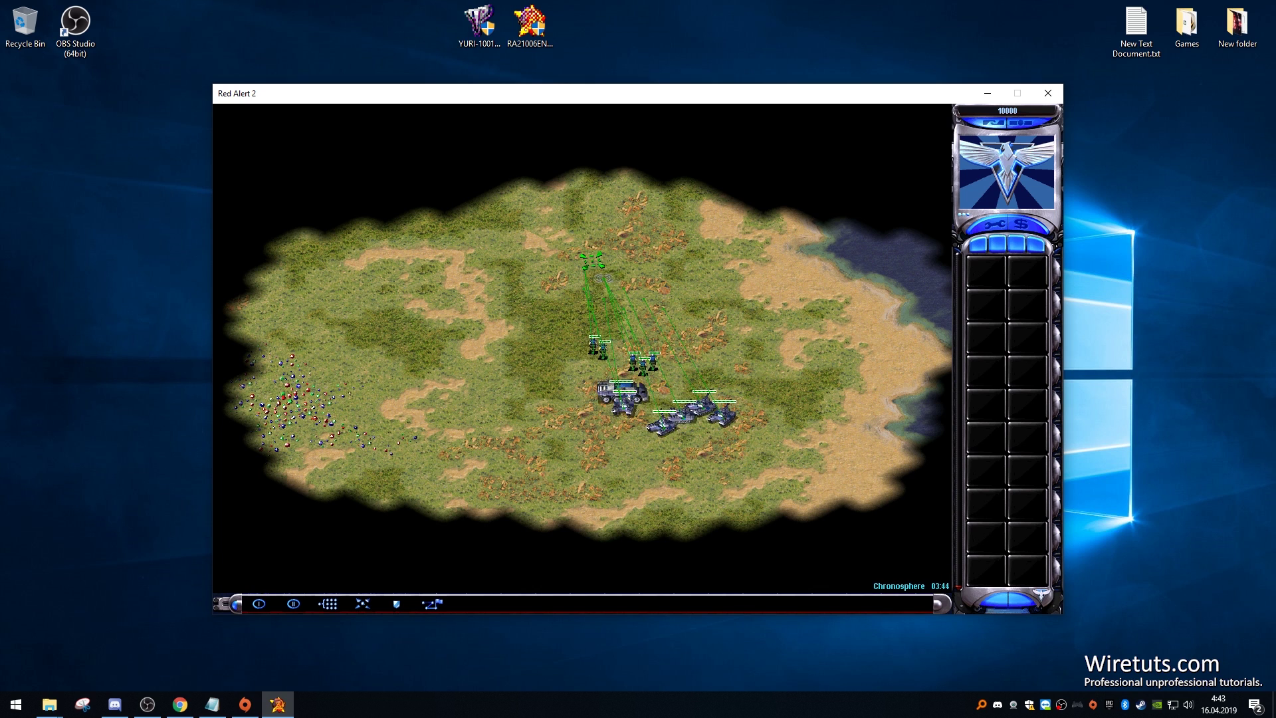
pyautogui.rightClick(567, 357)
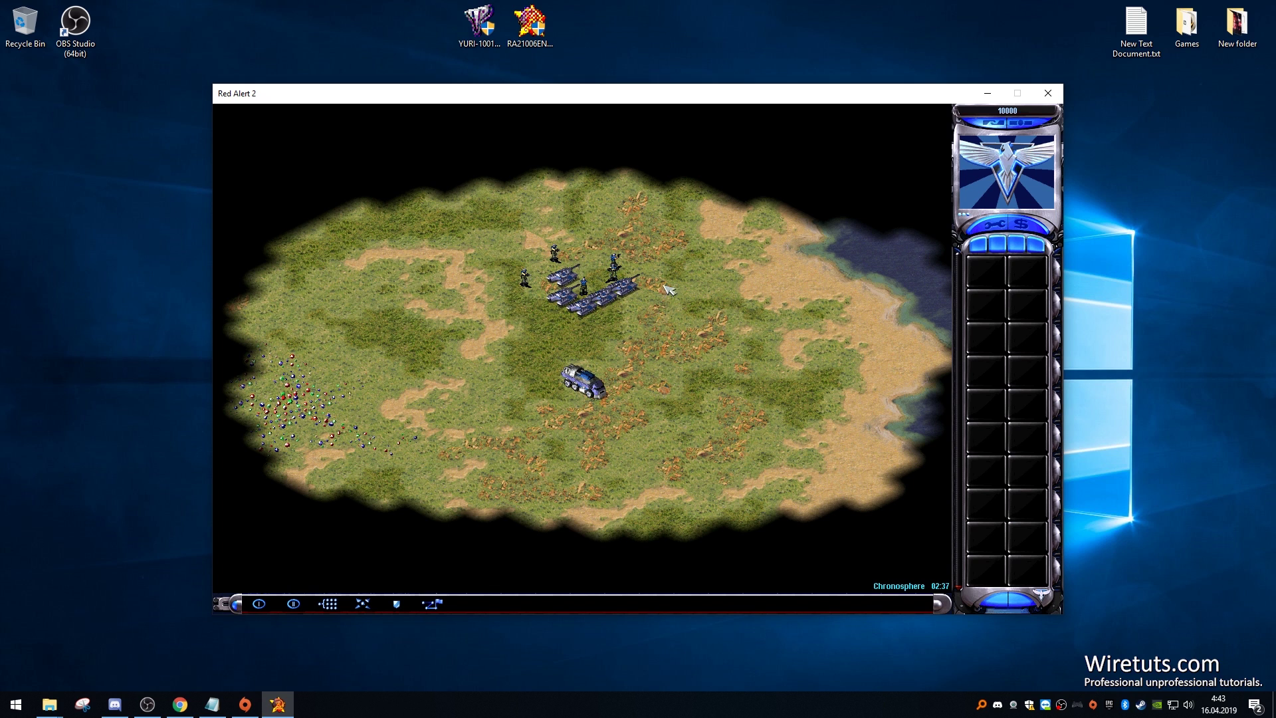
# Step: Quit the running skirmish mission, return through the game menus and exit Red Alert 2 to the desktop
pyautogui.press('Escape')
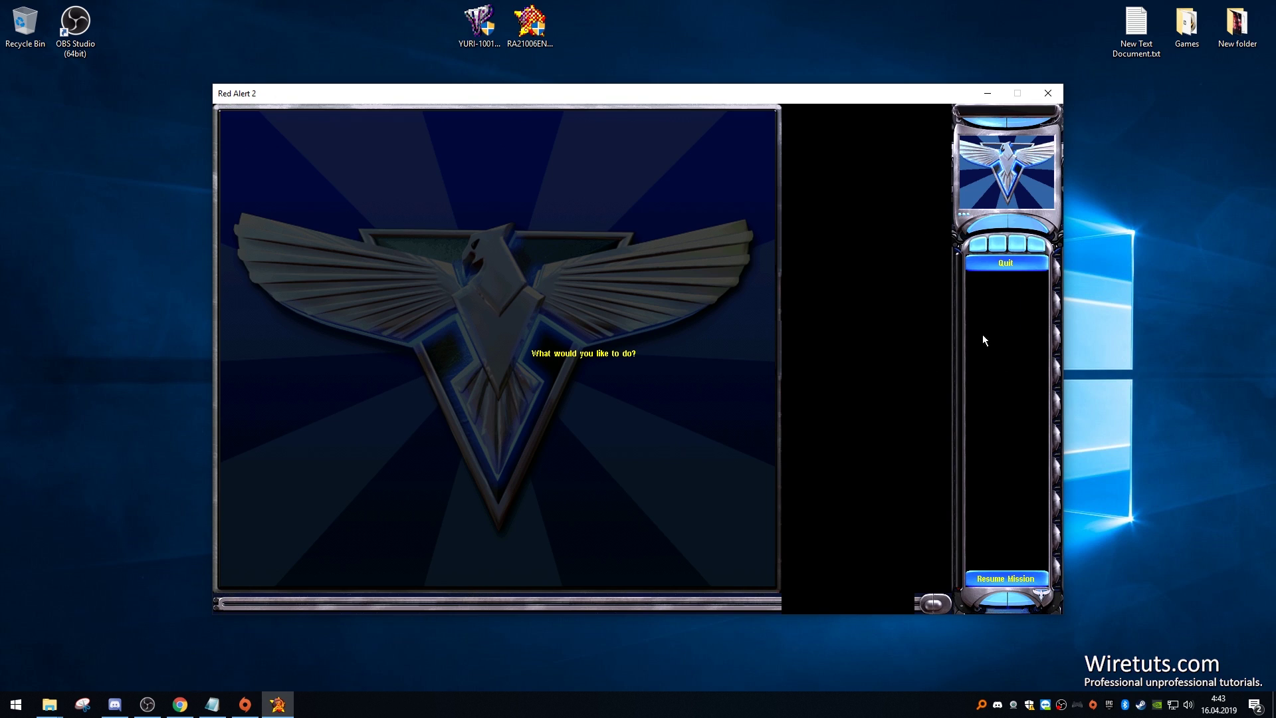
pyautogui.press('Escape')
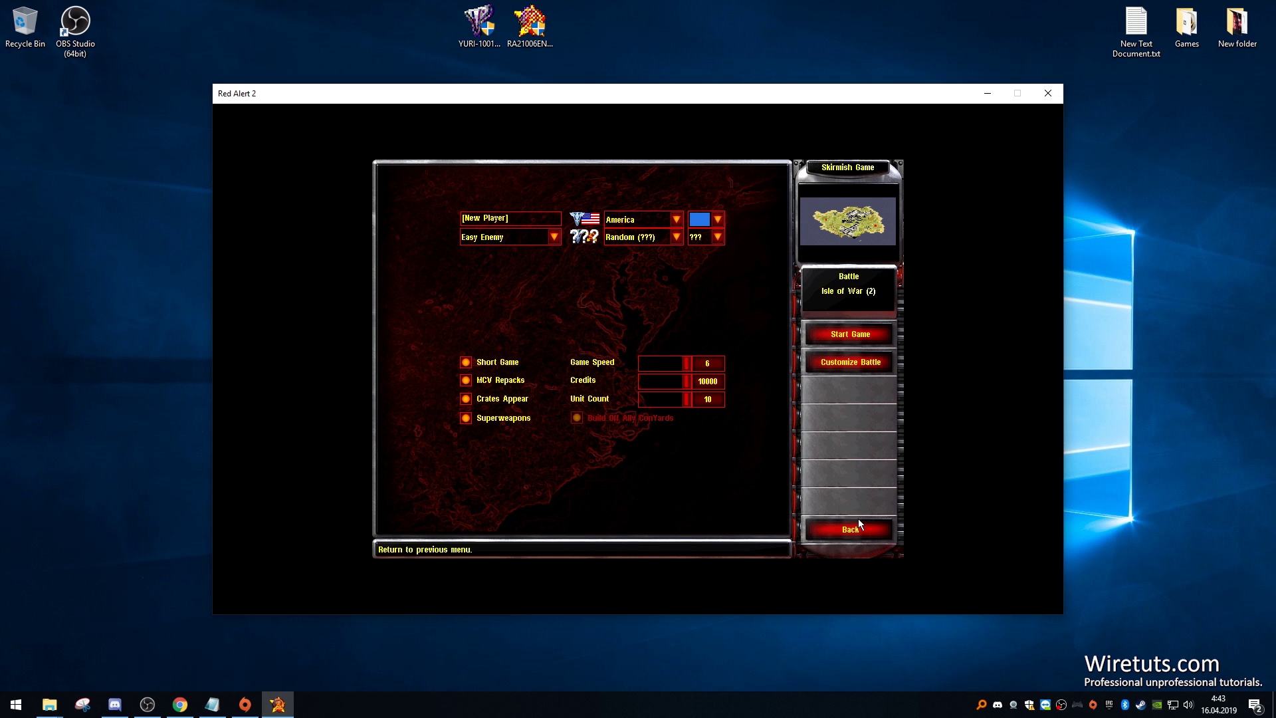
pyautogui.click(816, 505)
pyautogui.click(857, 531)
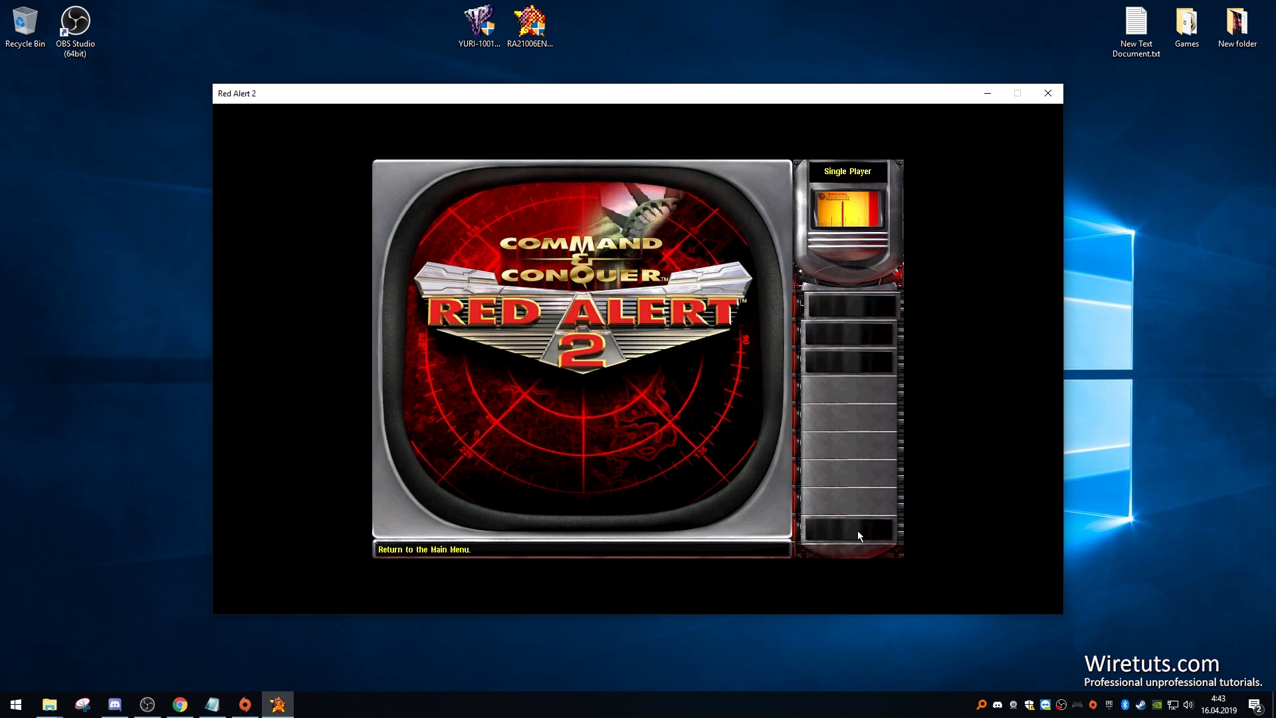
pyautogui.click(841, 420)
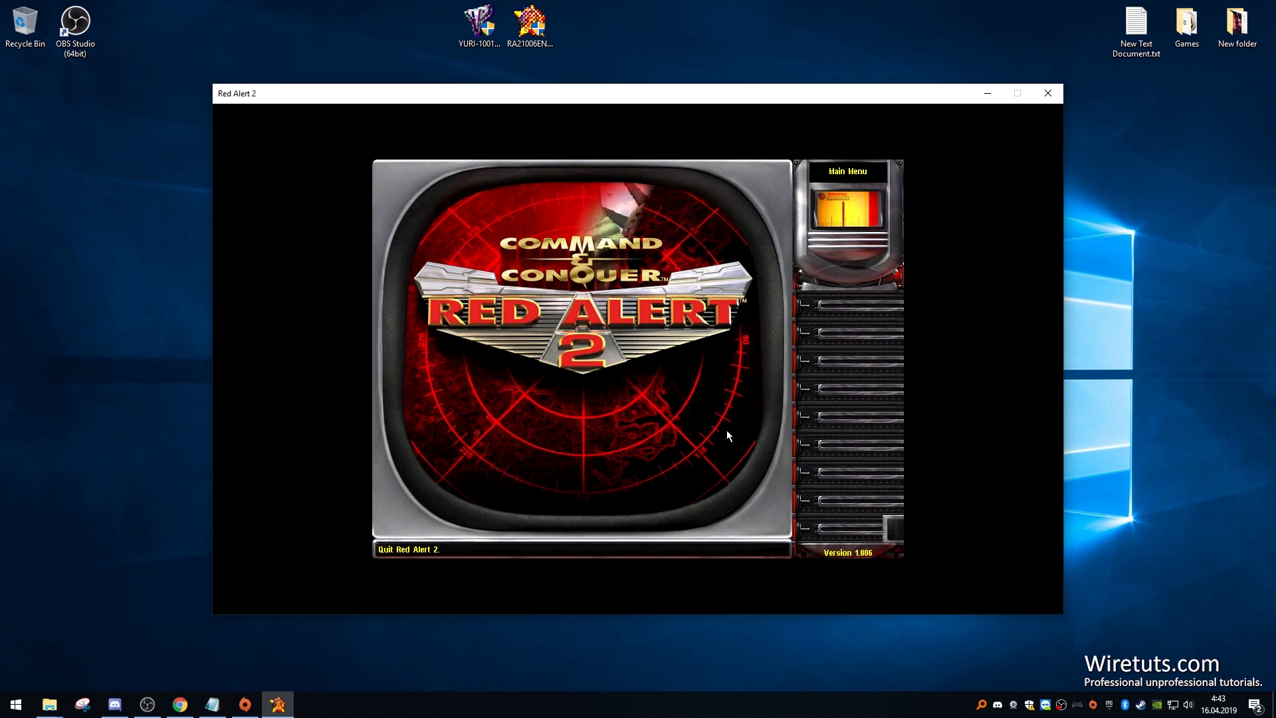
pyautogui.click(737, 426)
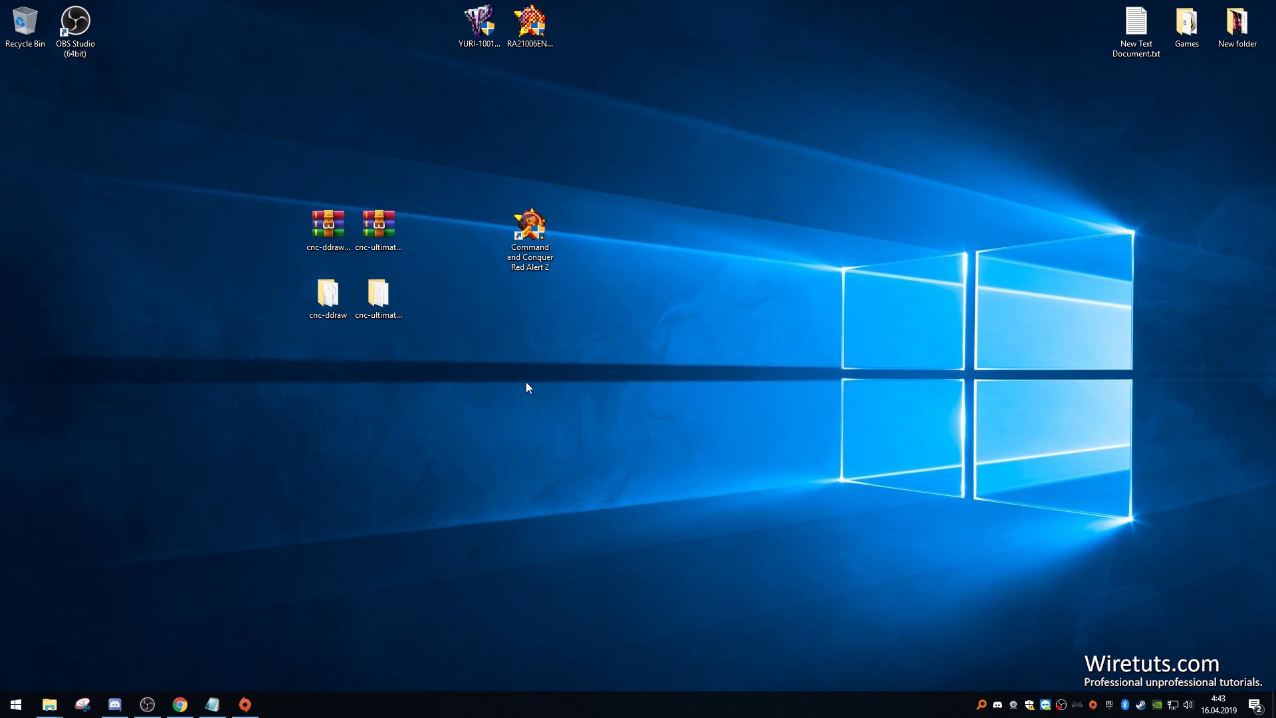
# Step: Open the game's installation folder from the Command and Conquer Red Alert 2 shortcut's properties and dismiss the properties
pyautogui.rightClick(520, 232)
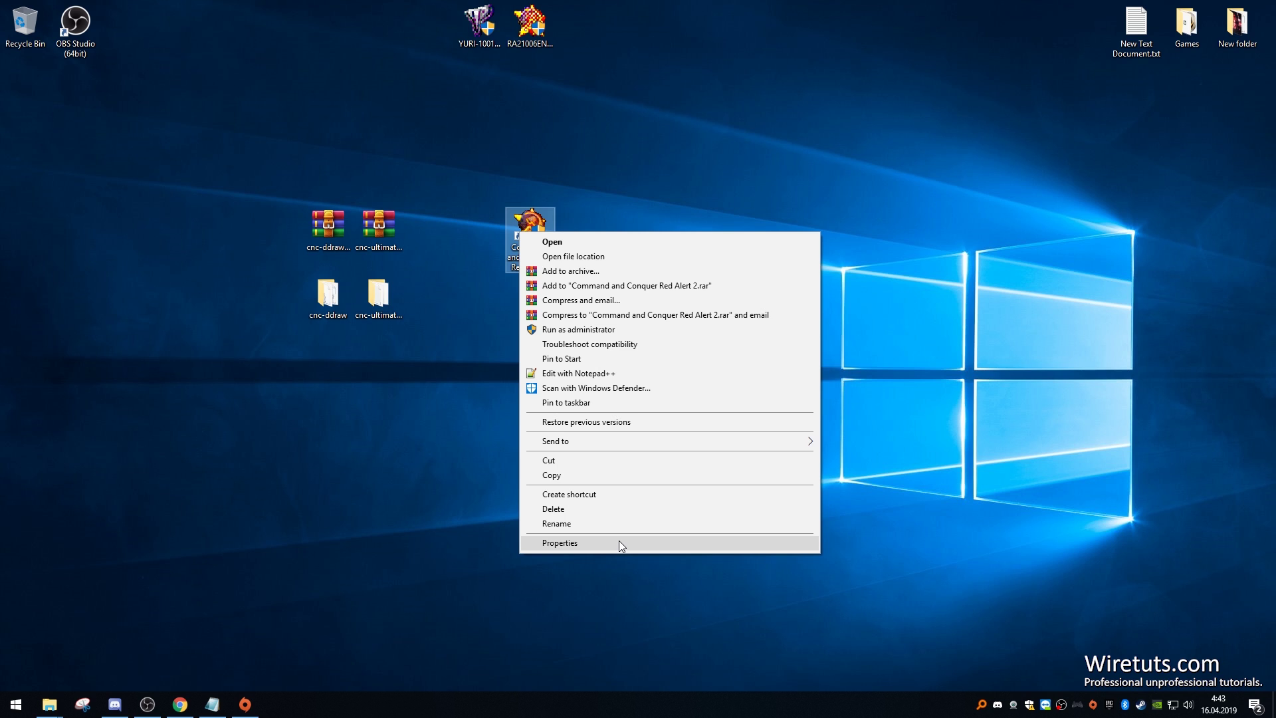
pyautogui.click(619, 542)
pyautogui.click(576, 476)
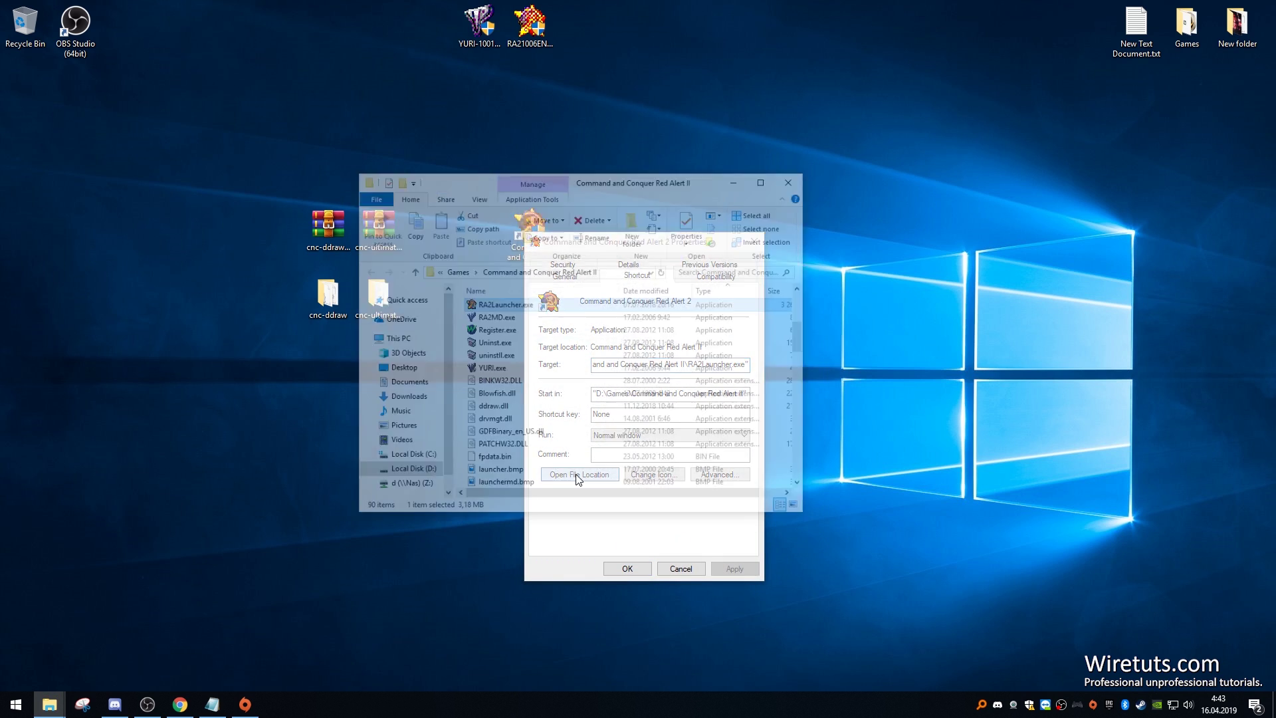
pyautogui.click(680, 568)
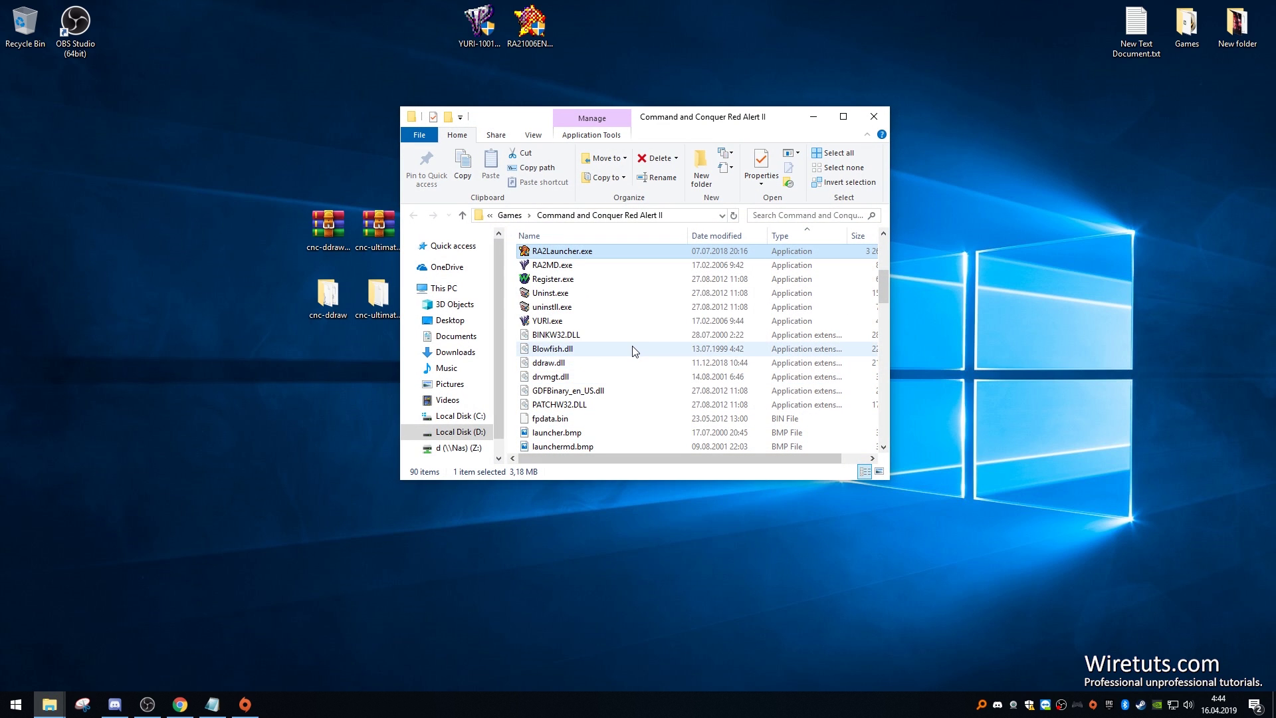
# Step: Open RA2.INI from the game folder and set AllowVRAMSidebar to yes in the Video section
pyautogui.scroll(-2, 633, 351)
pyautogui.scroll(-1, 632, 349)
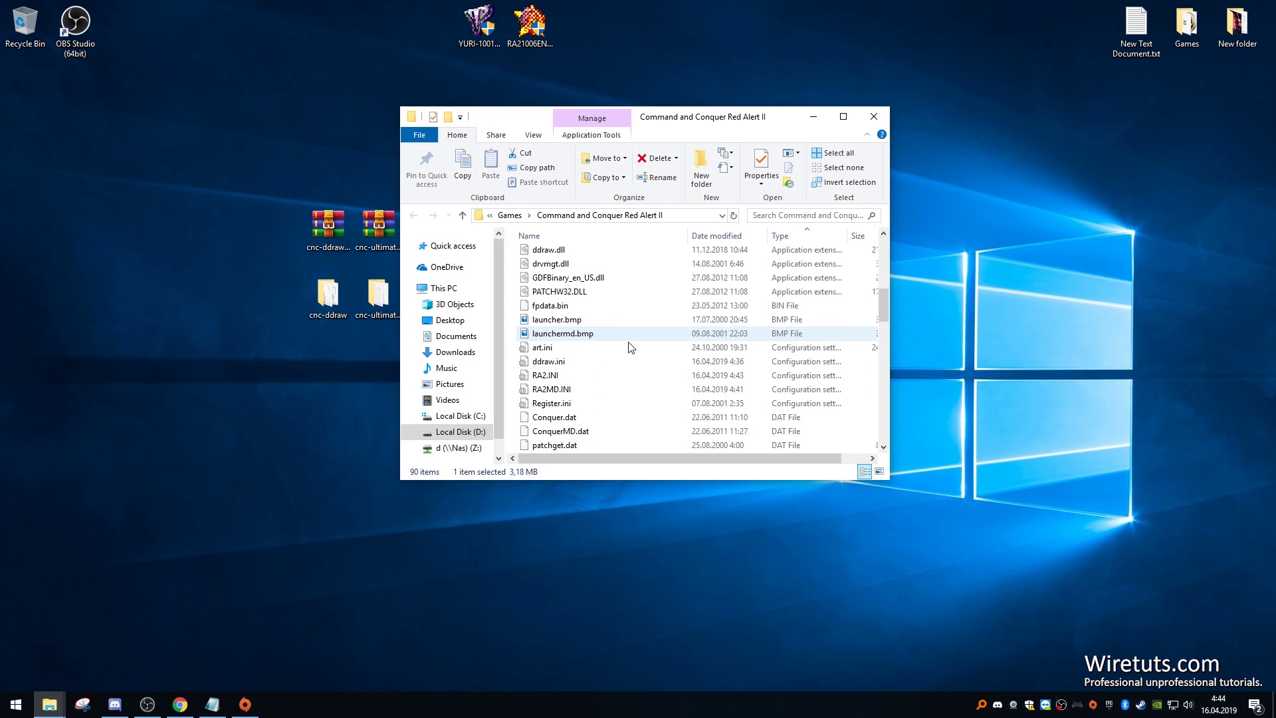
pyautogui.doubleClick(617, 376)
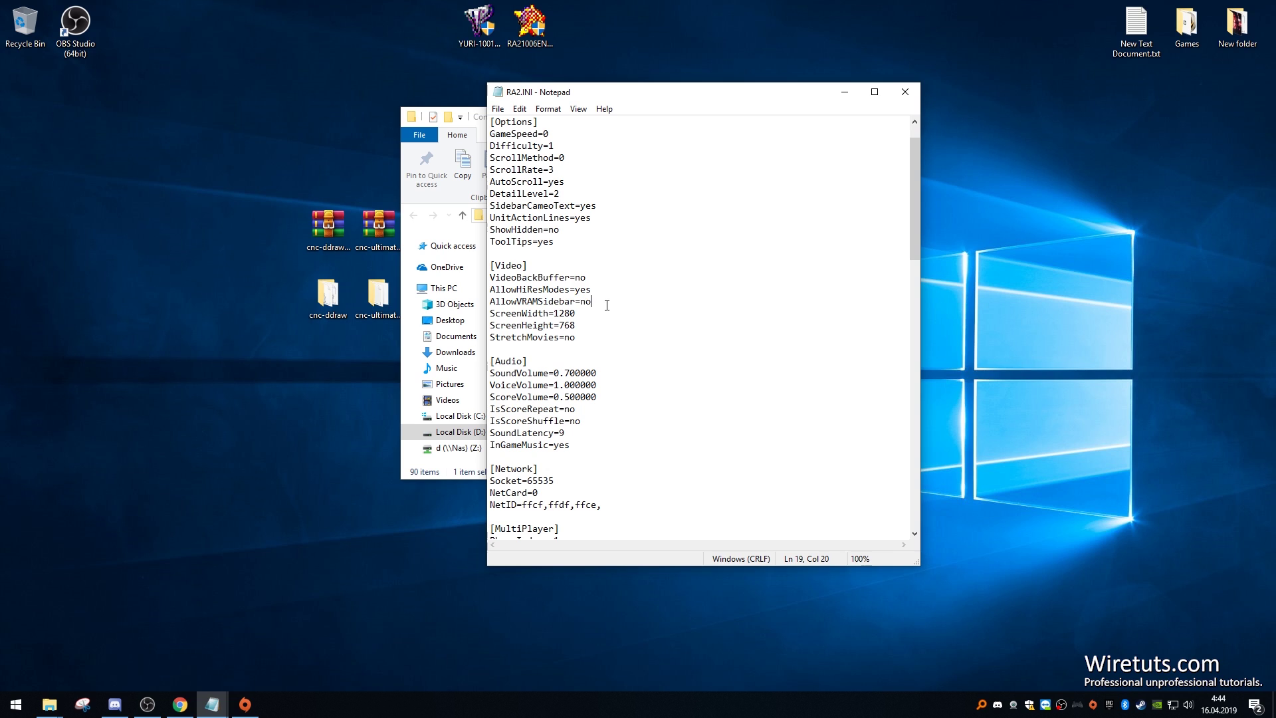
pyautogui.doubleClick(595, 301)
pyautogui.click(600, 303)
pyautogui.moveTo(599, 303); pyautogui.dragTo(583, 302)
pyautogui.write('yes')
pyautogui.moveTo(742, 92); pyautogui.dragTo(941, 95)
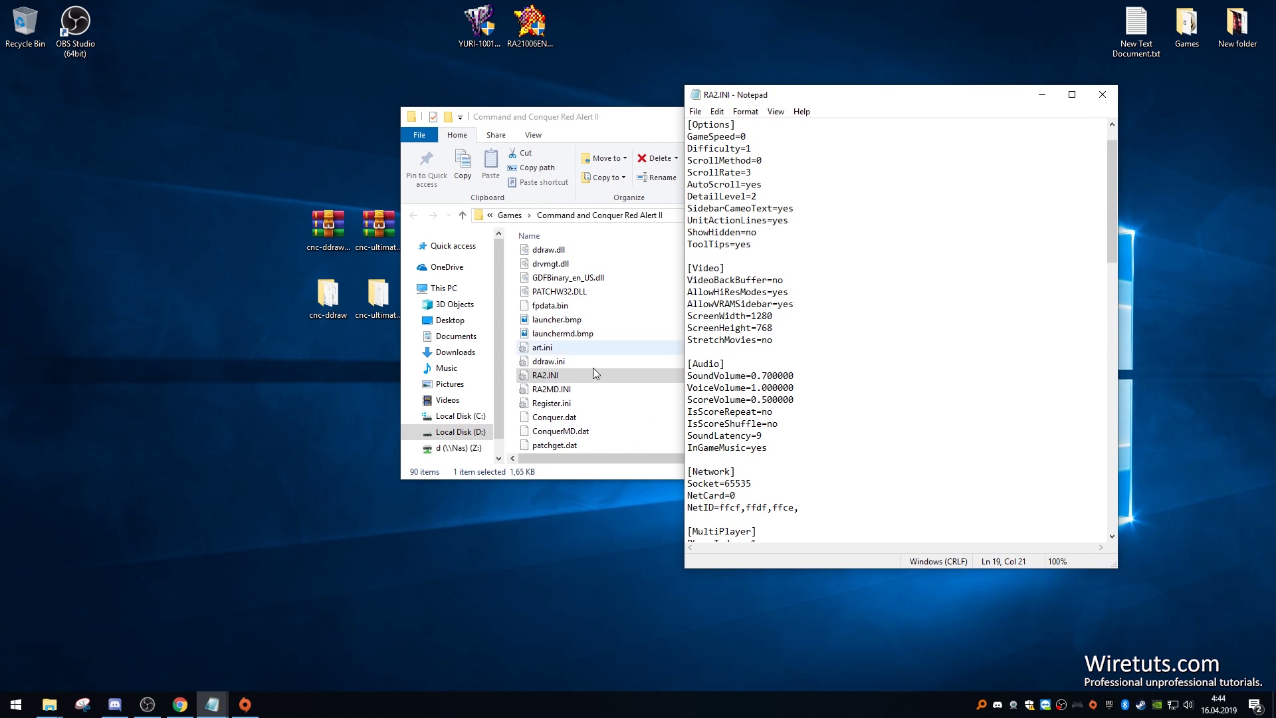
# Step: Open RA2MD.INI beside the other file and set AllowVRAMSidebar to yes in its Video section
pyautogui.doubleClick(568, 392)
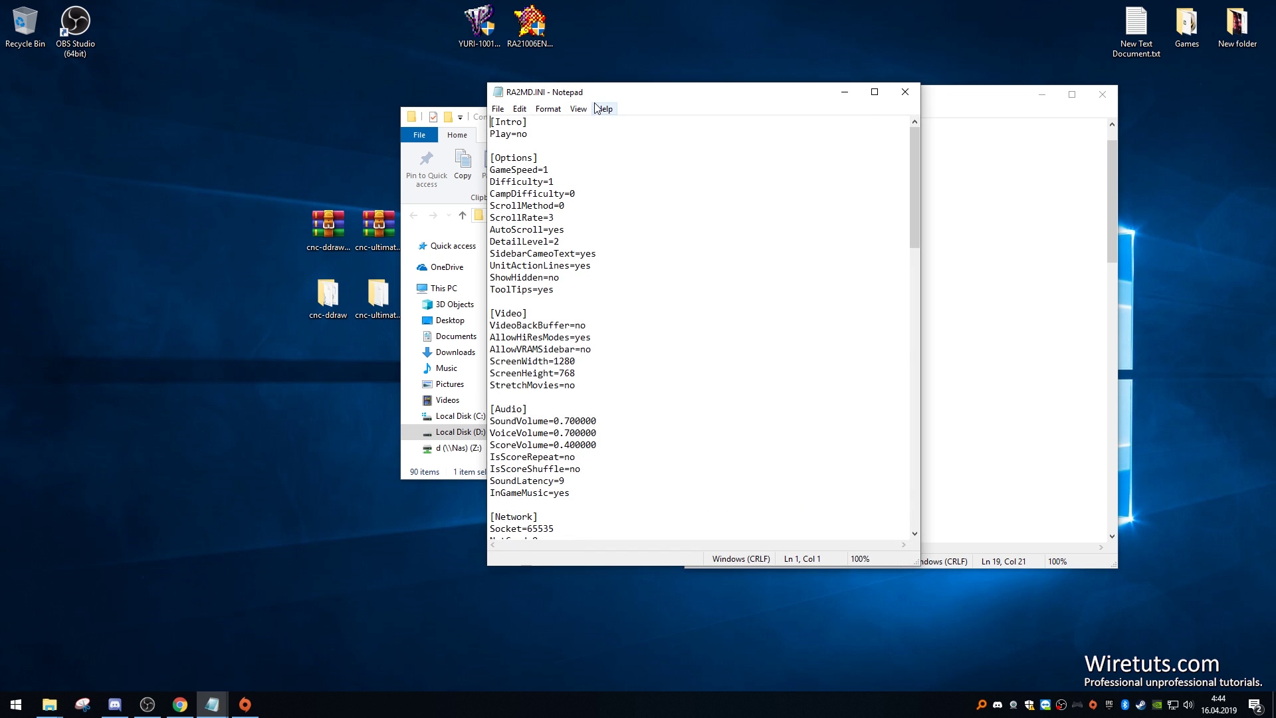
pyautogui.moveTo(585, 96); pyautogui.dragTo(395, 107)
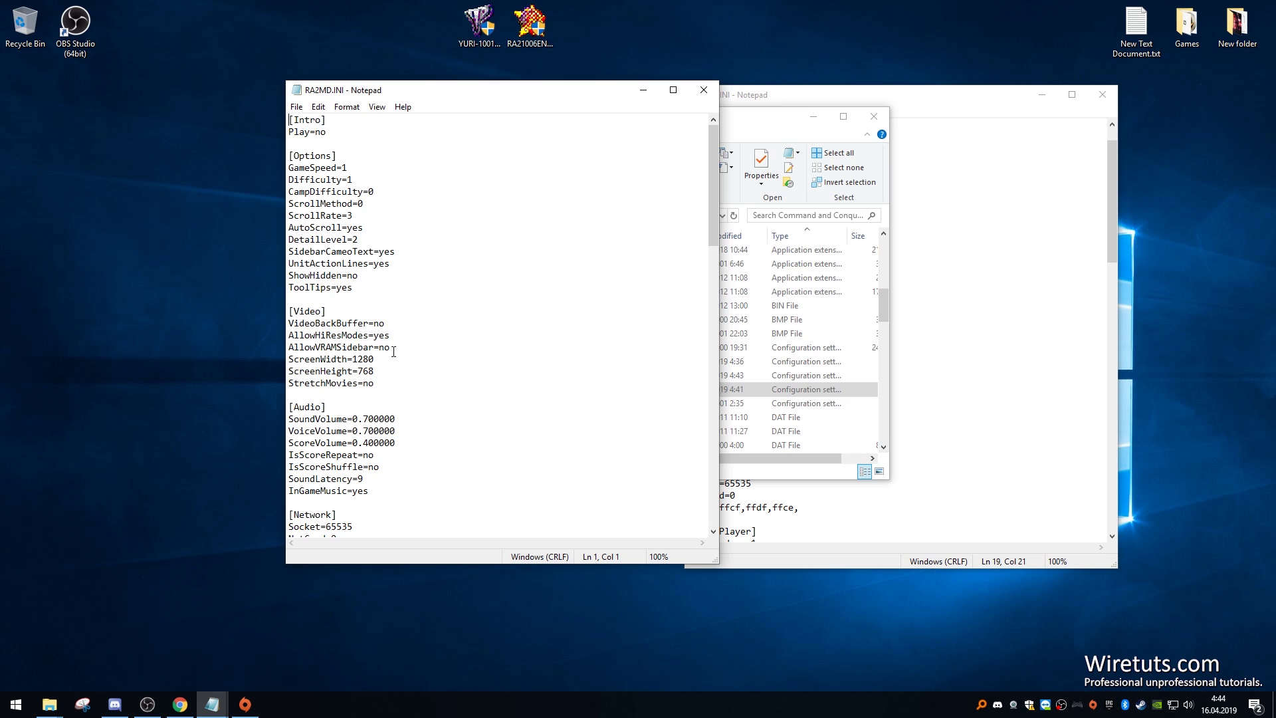
pyautogui.click(375, 384)
pyautogui.moveTo(391, 347); pyautogui.dragTo(379, 347)
pyautogui.write('yes')
# Step: Close RA2MD.INI and RA2.INI and discard the changes in both
pyautogui.click(1068, 280)
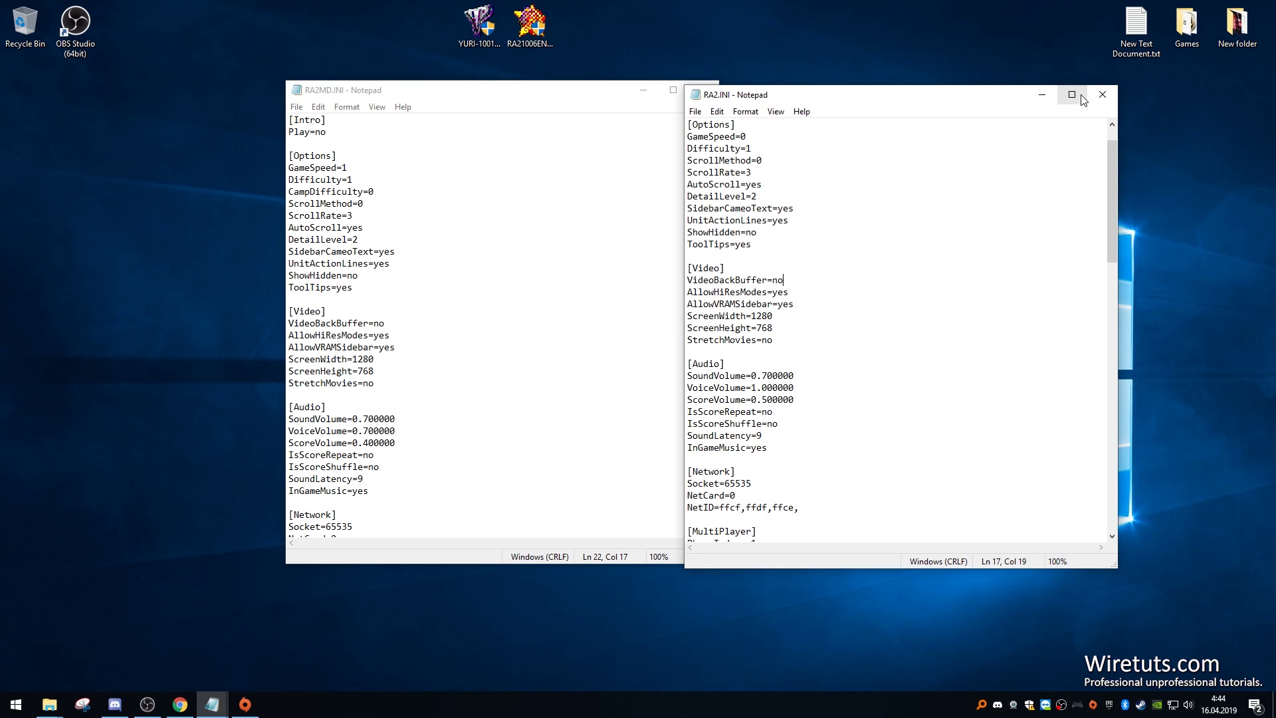
pyautogui.click(537, 264)
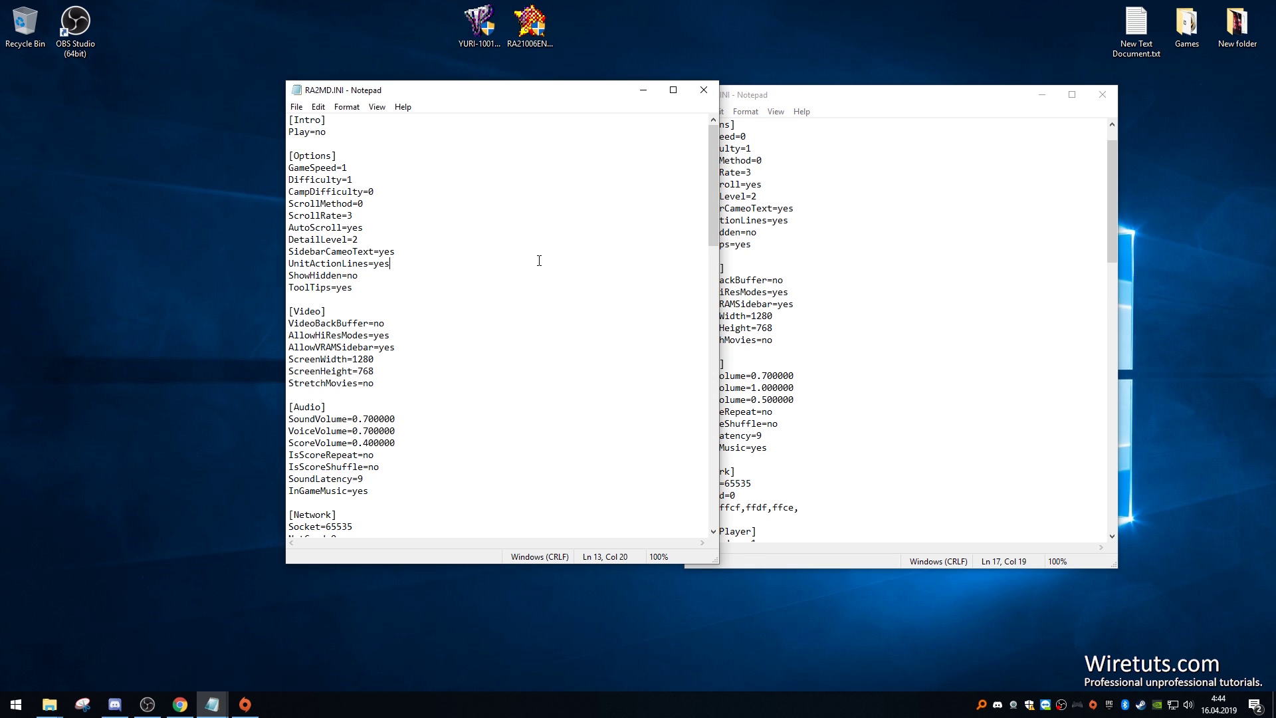
pyautogui.click(715, 93)
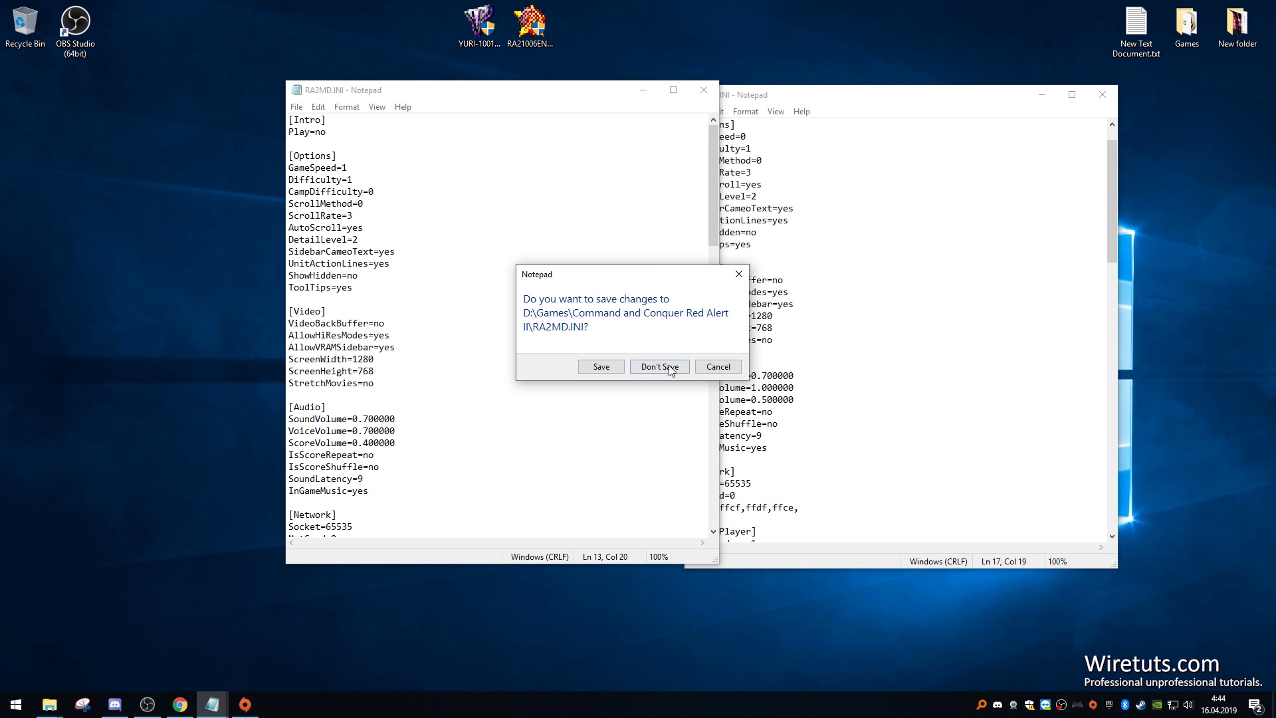
pyautogui.click(603, 367)
pyautogui.click(1102, 94)
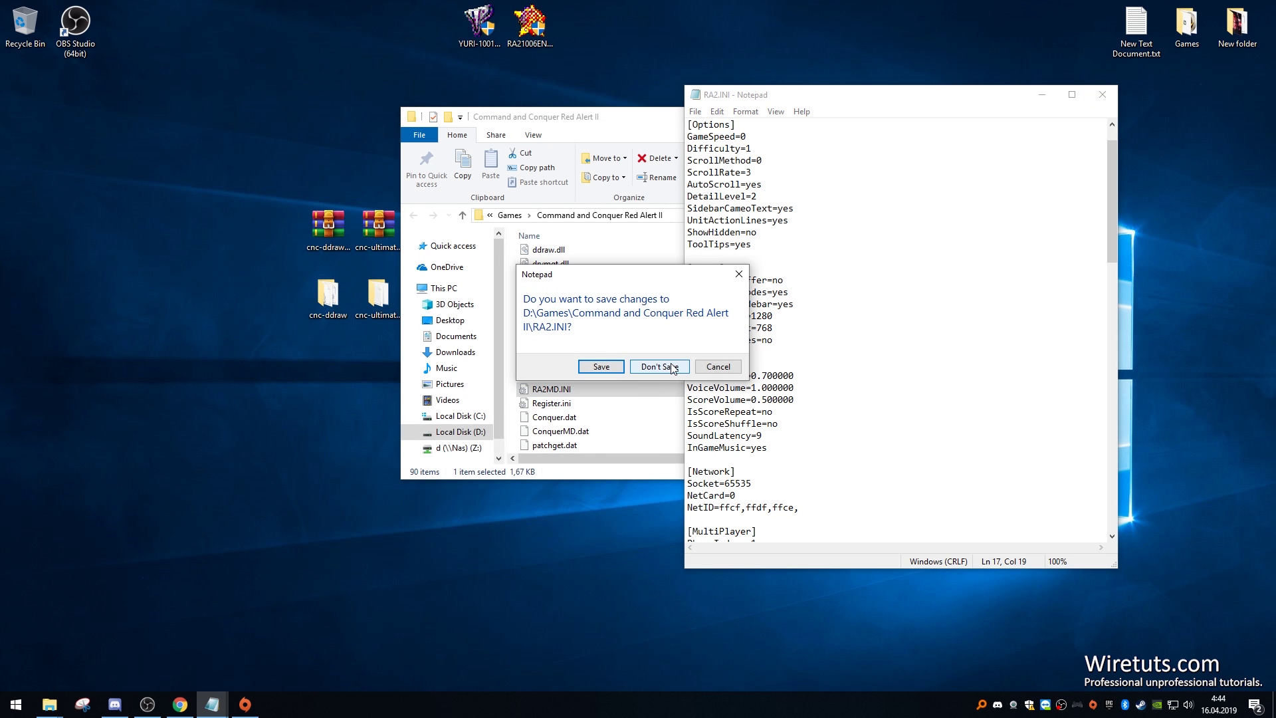
pyautogui.click(673, 368)
# Step: Mark the checklist lines from "Black screen fix" to "Enabling windowed mode" with V in New Text Document.txt, and minimize the open windows
pyautogui.click(212, 705)
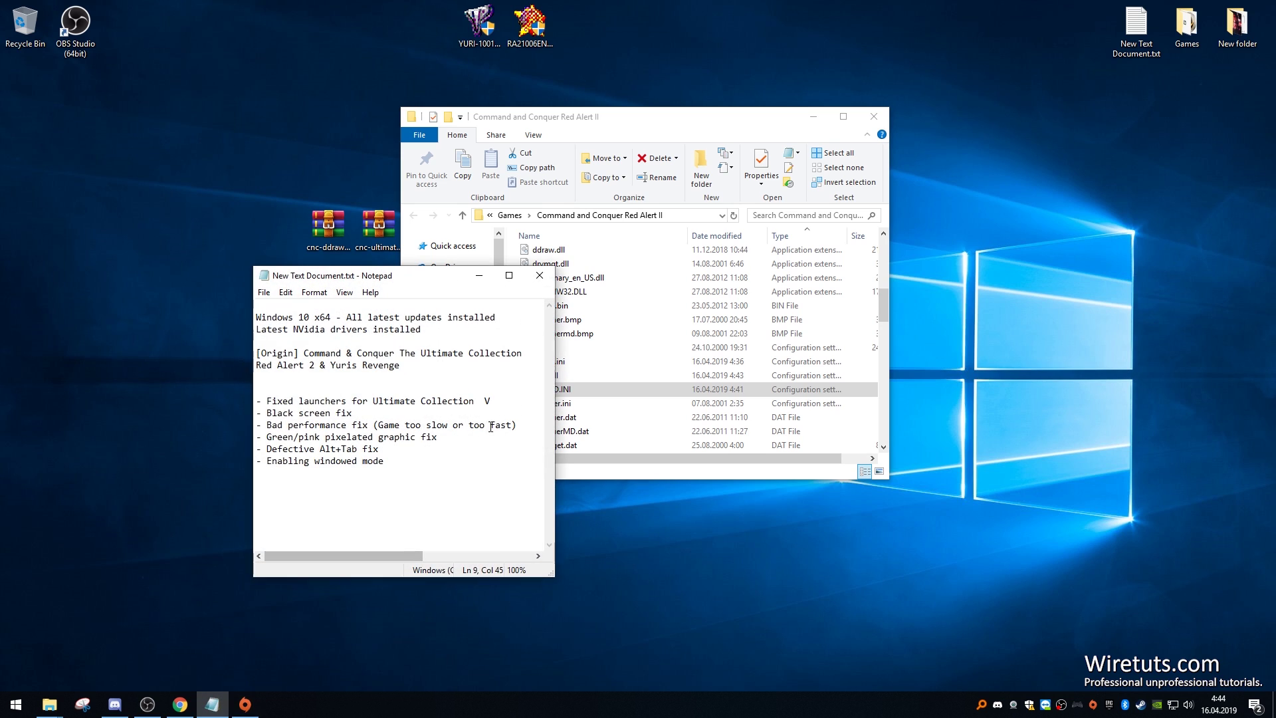
pyautogui.press('Down')
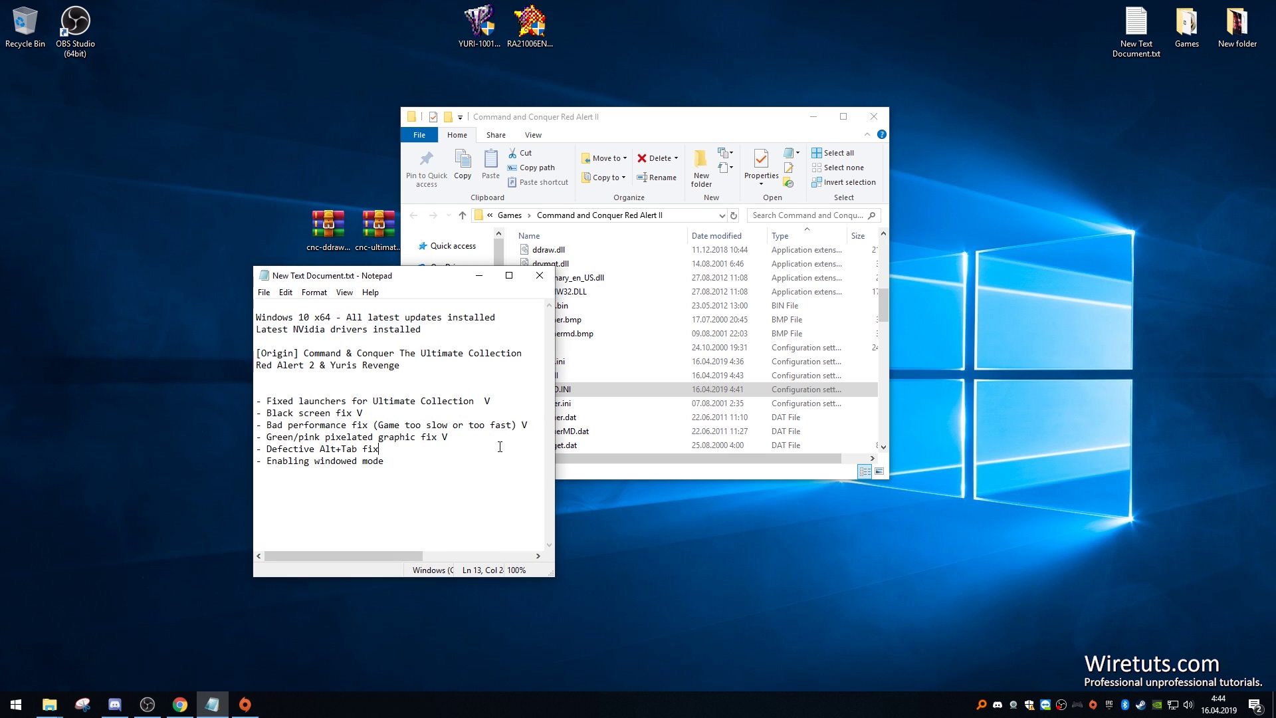
pyautogui.write('V')
pyautogui.moveTo(407, 275); pyautogui.dragTo(363, 260)
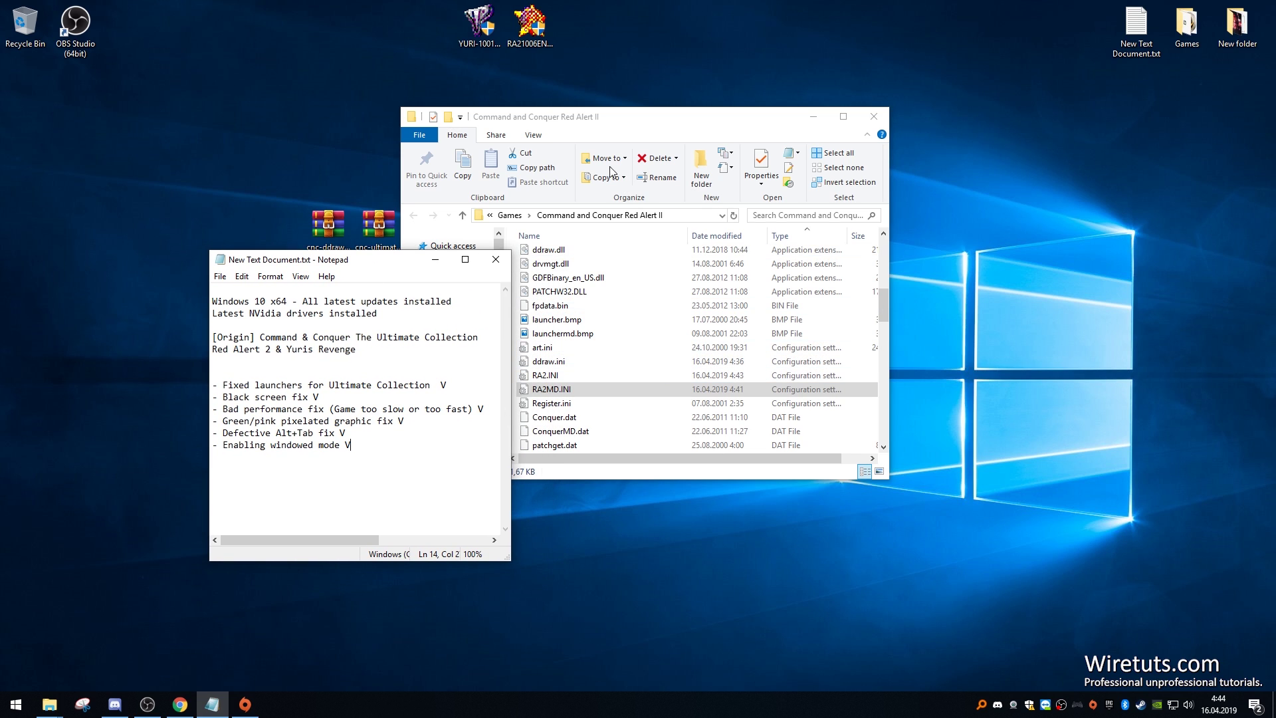
pyautogui.click(435, 260)
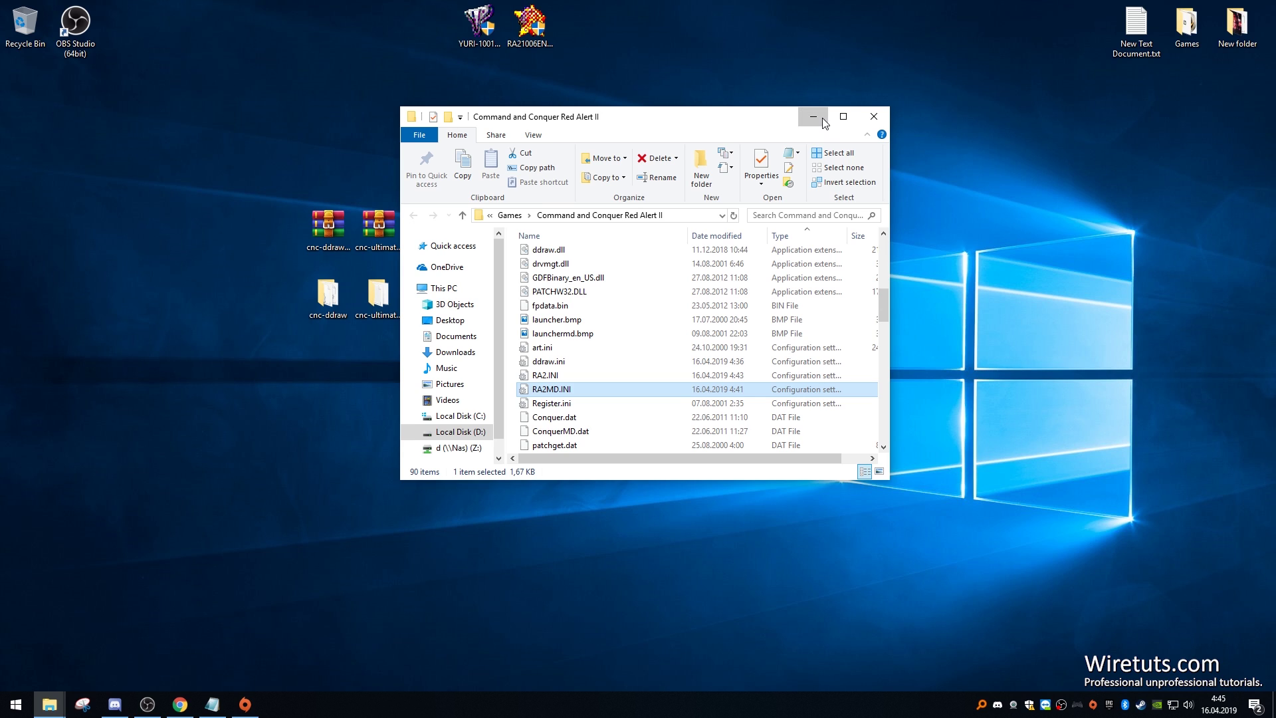
pyautogui.click(822, 117)
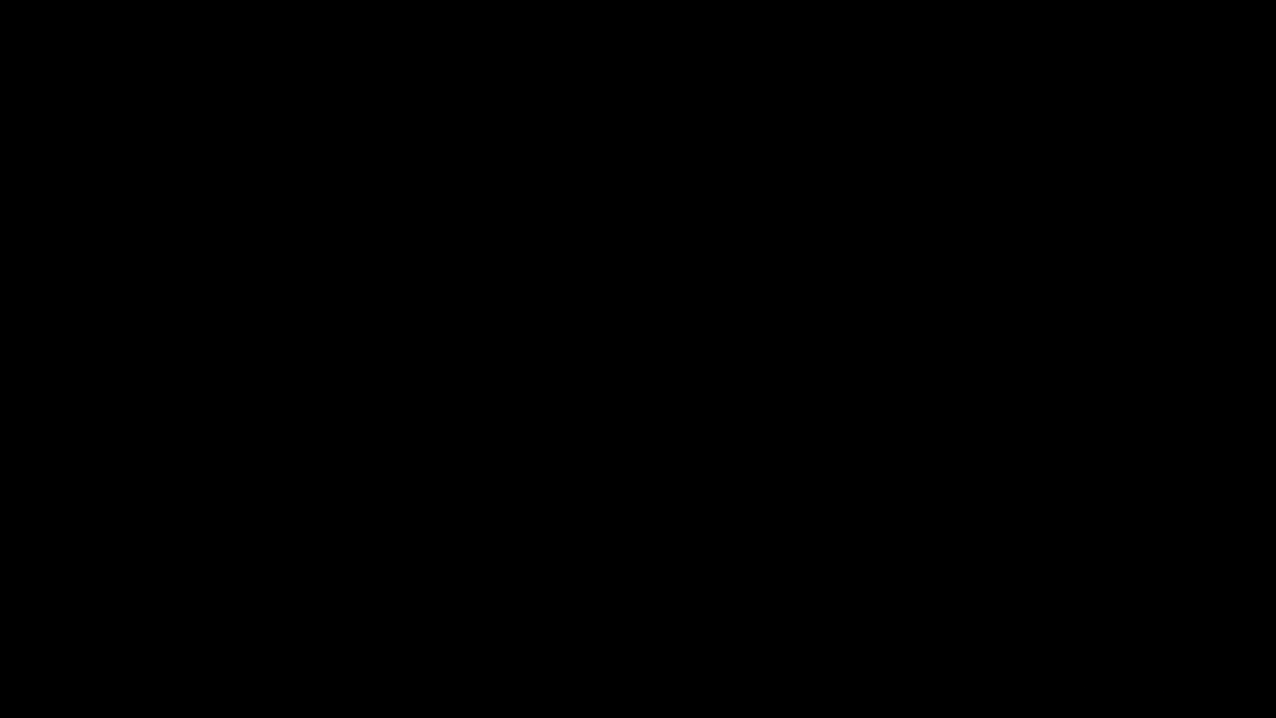